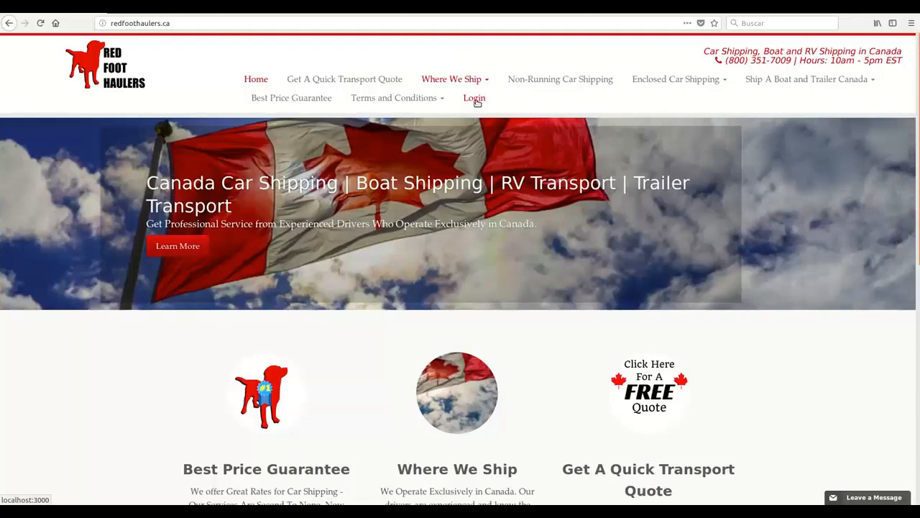
# Log in to the admin dashboard with the suggested admin e-mail and password, declining to save the password.
pyautogui.click(476, 99)
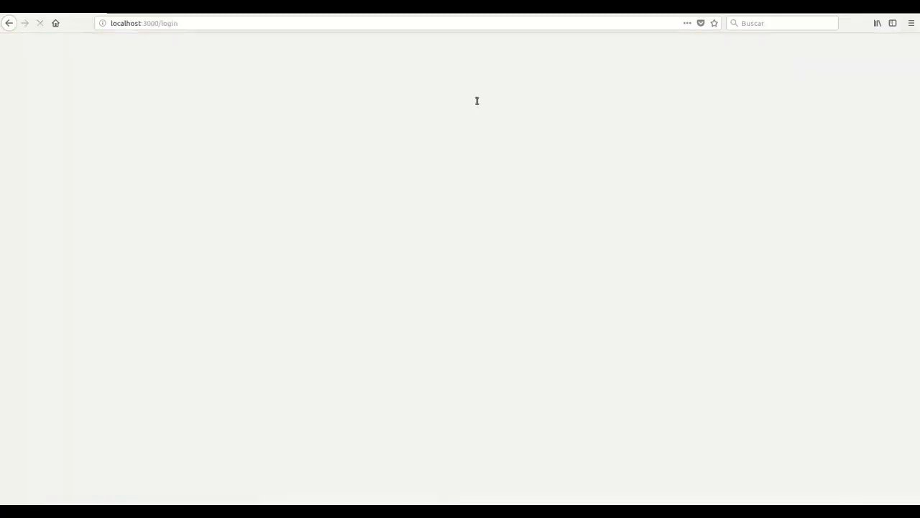
pyautogui.write('ger')
pyautogui.press('Down')
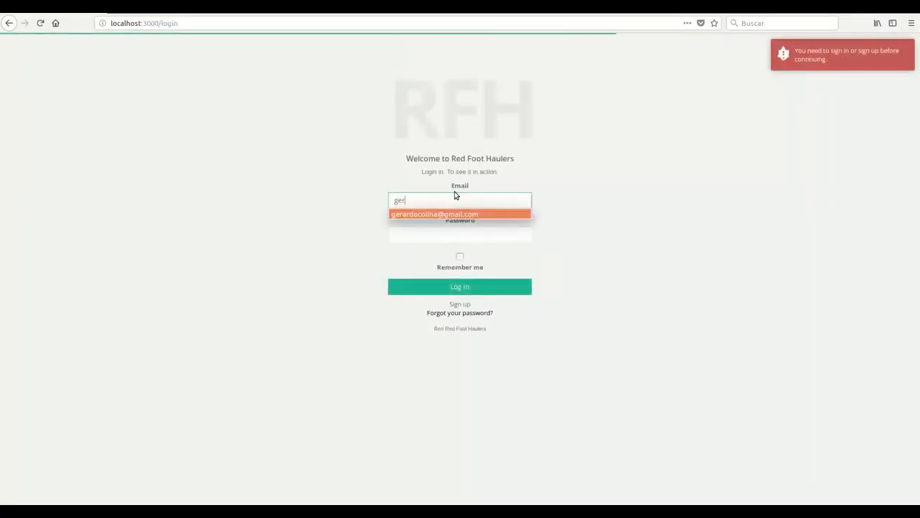
pyautogui.press('Return')
pyautogui.press('Tab')
pyautogui.write('123')
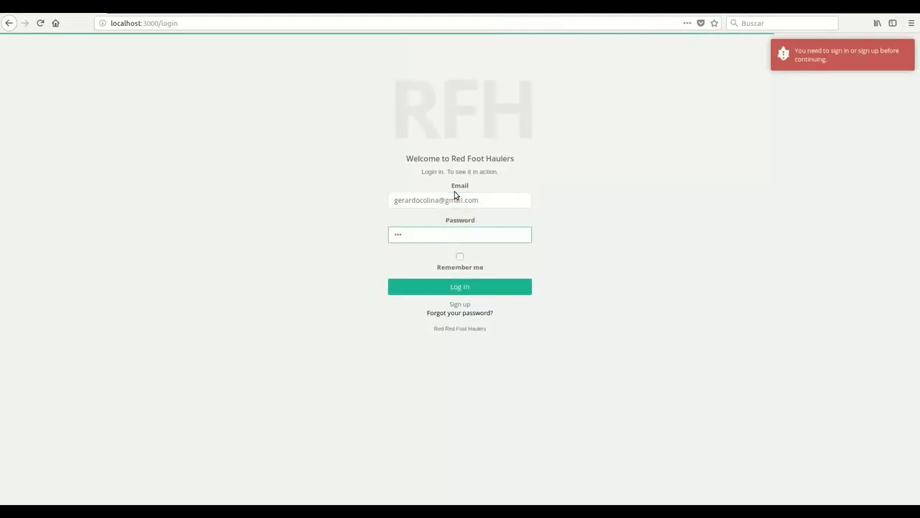
pyautogui.press('BackSpace')
pyautogui.press('BackSpace')
pyautogui.press('BackSpace')
pyautogui.write('12345678')
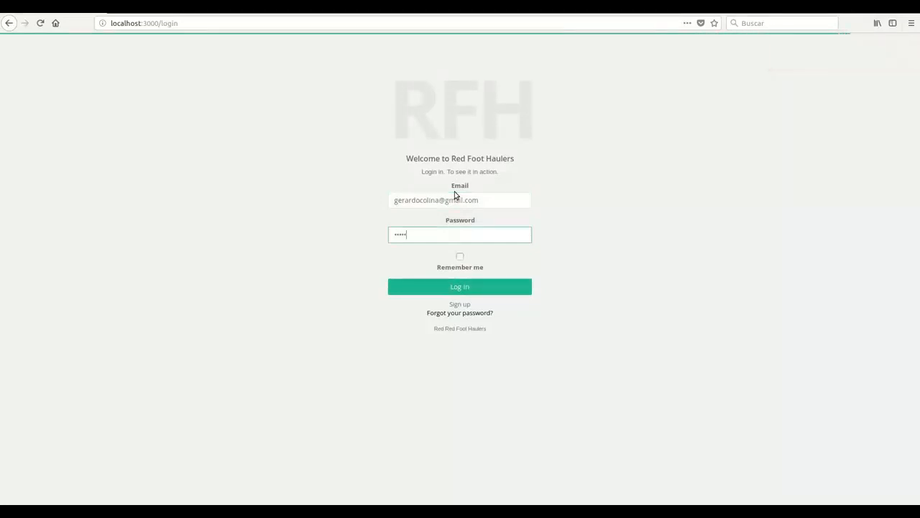
pyautogui.write('9012')
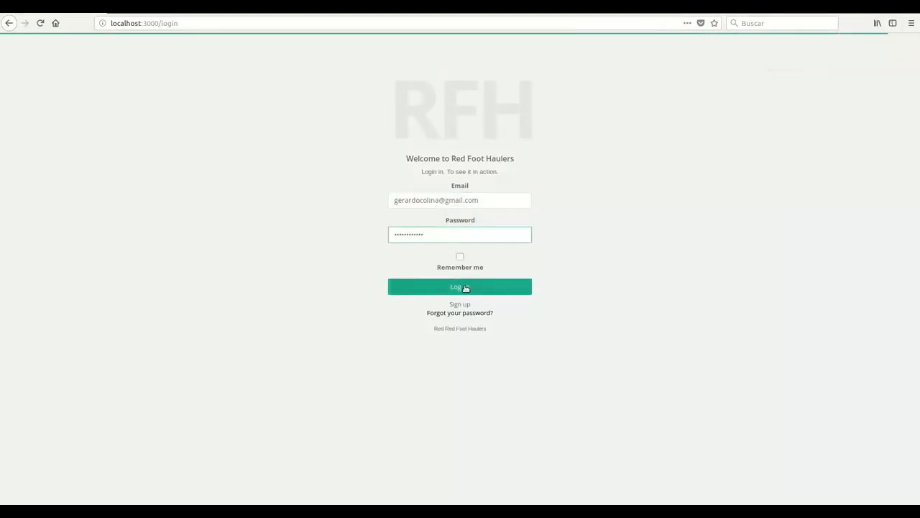
pyautogui.click(465, 288)
pyautogui.click(138, 123)
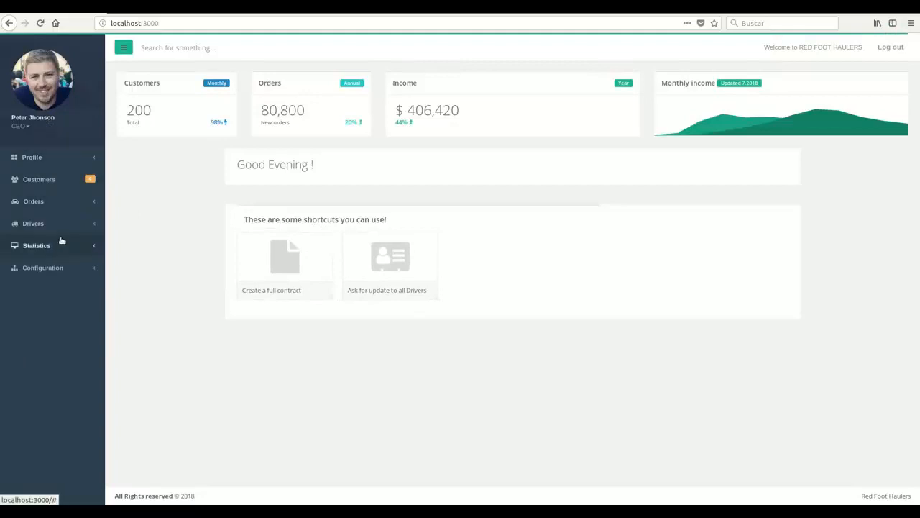
# Expand the Orders, Drivers and Customers sections in the sidebar.
pyautogui.click(61, 205)
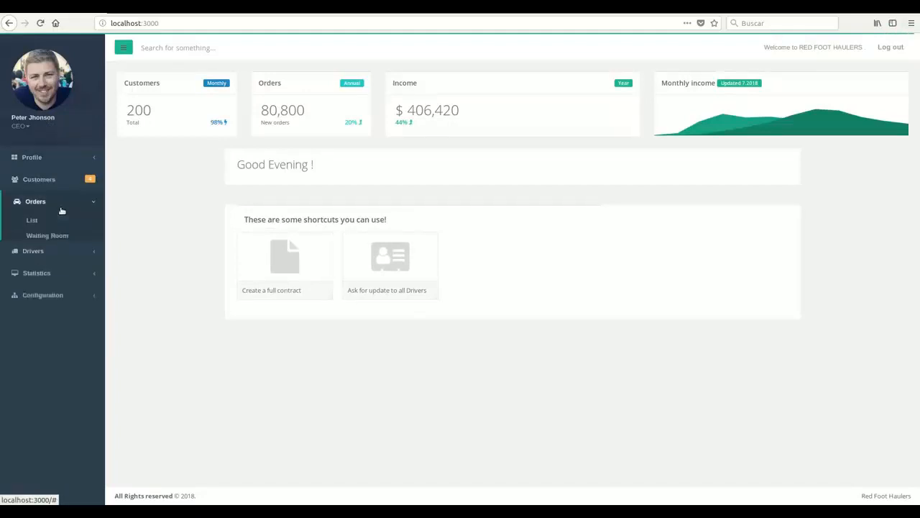
pyautogui.click(56, 273)
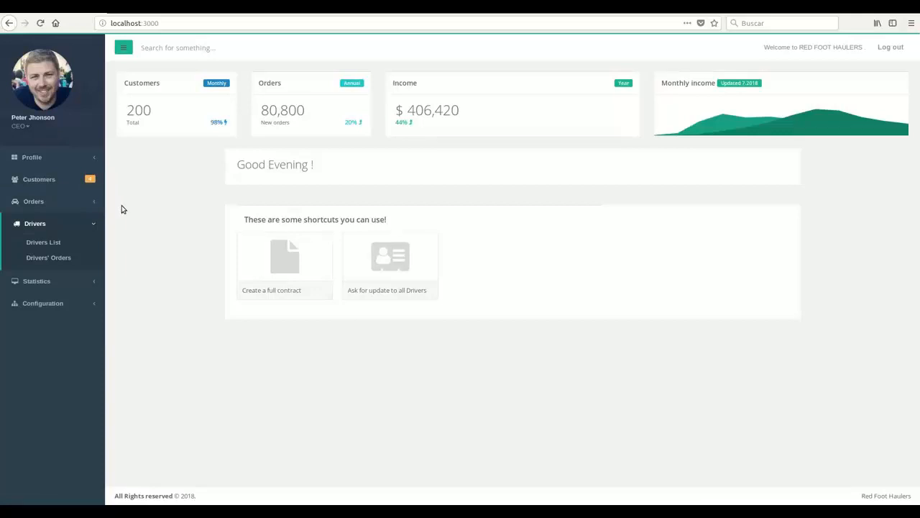
pyautogui.click(73, 179)
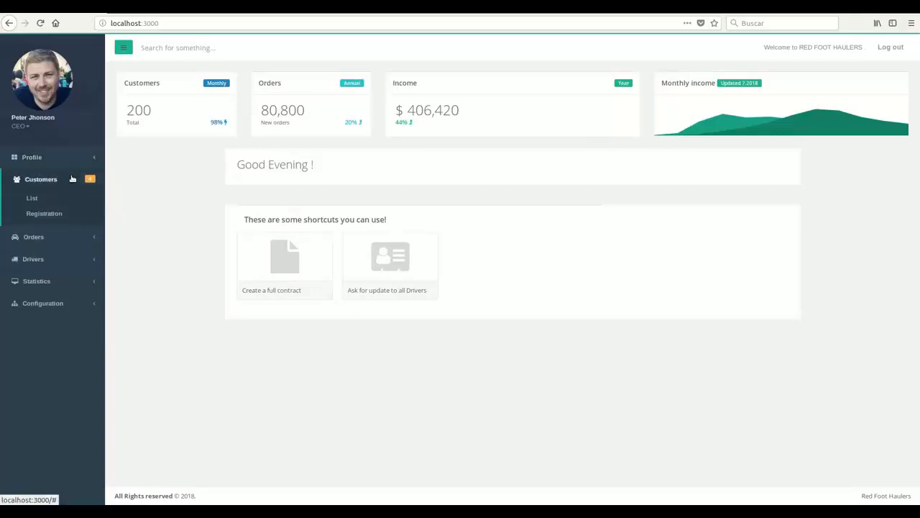
# Open Customers > Registration and fill the name, last name and e-mail from autocomplete suggestions.
pyautogui.click(55, 213)
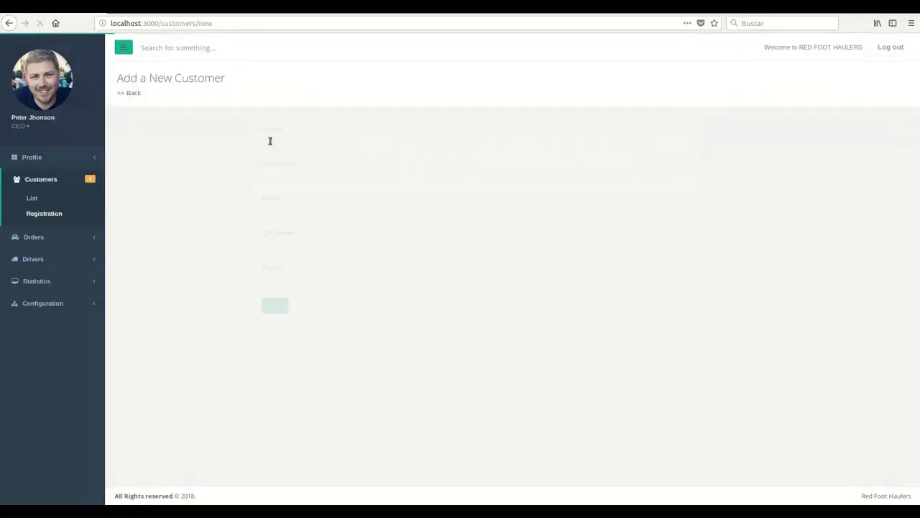
pyautogui.click(270, 144)
pyautogui.write('Ry')
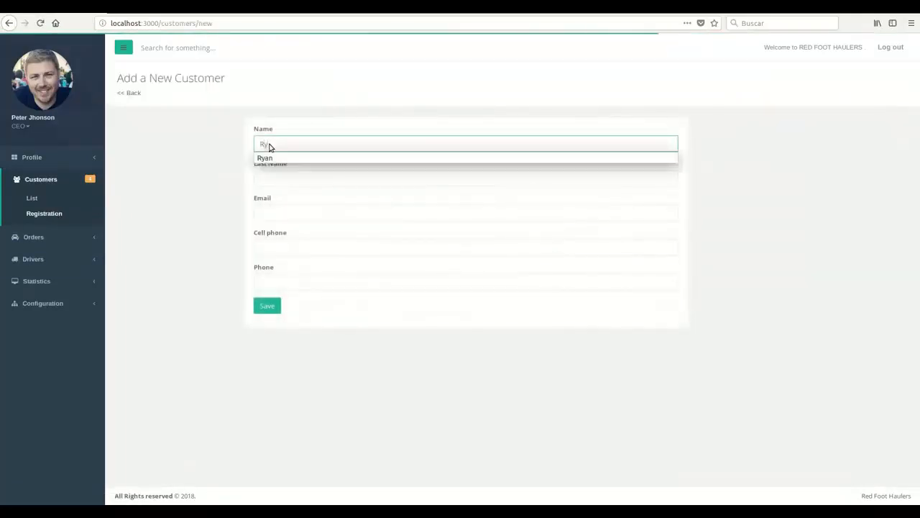
pyautogui.press('Down')
pyautogui.press('Tab')
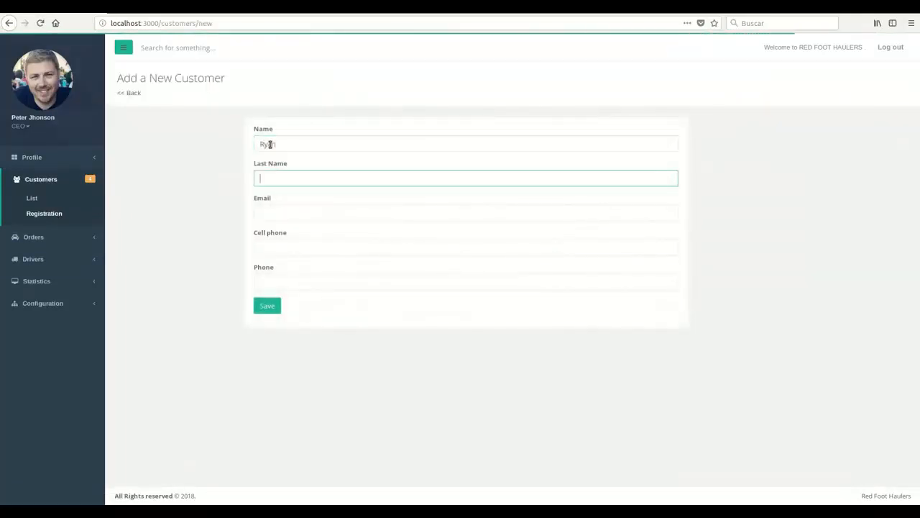
pyautogui.write('S')
pyautogui.press('Down')
pyautogui.press('Return')
pyautogui.press('Tab')
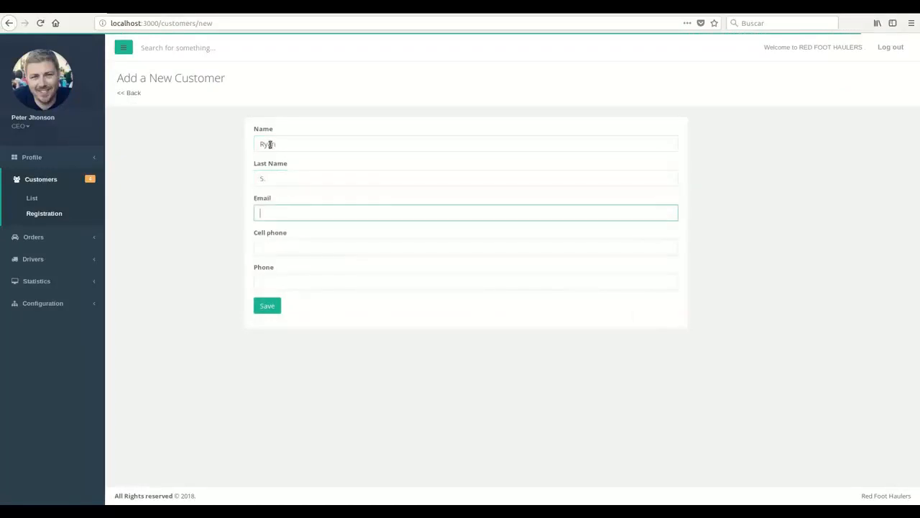
pyautogui.write('ger')
pyautogui.press('Down')
pyautogui.press('Tab')
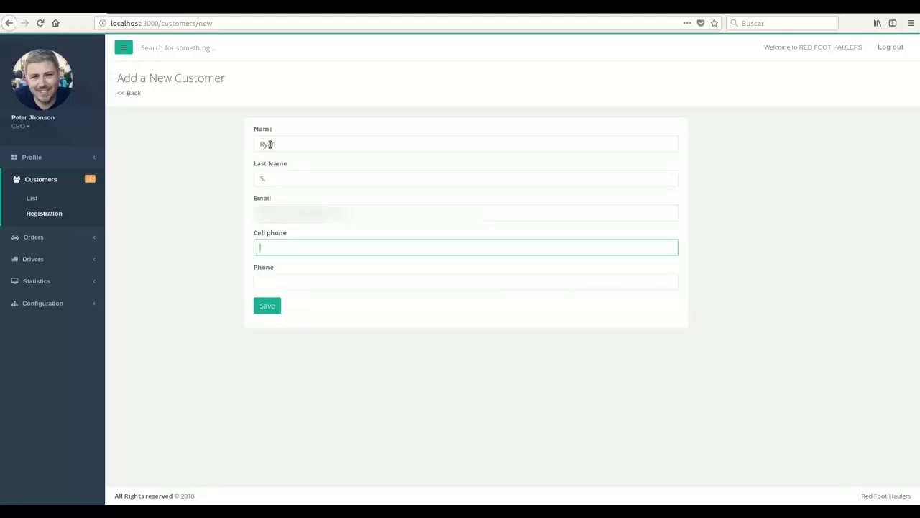
# Fill the cell phone and phone fields from saved suggestions.
pyautogui.press('Down')
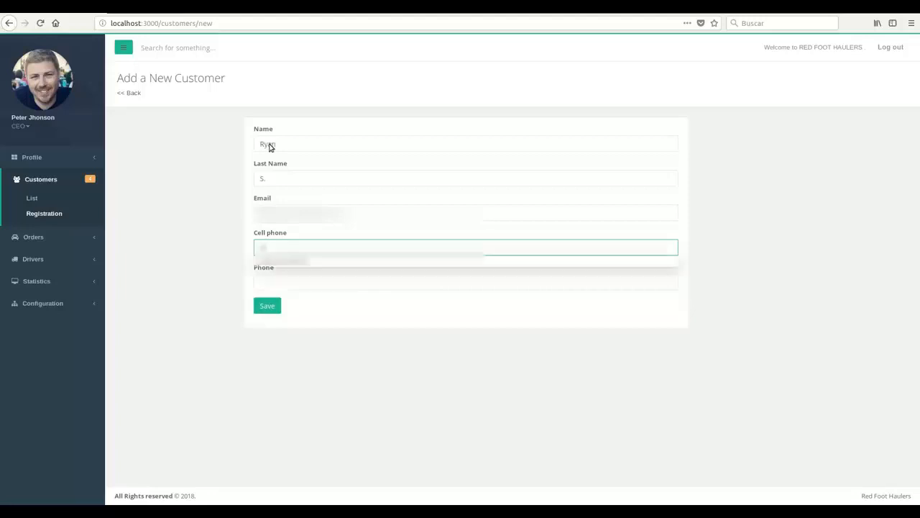
pyautogui.press('Down')
pyautogui.press('Return')
pyautogui.press('Down')
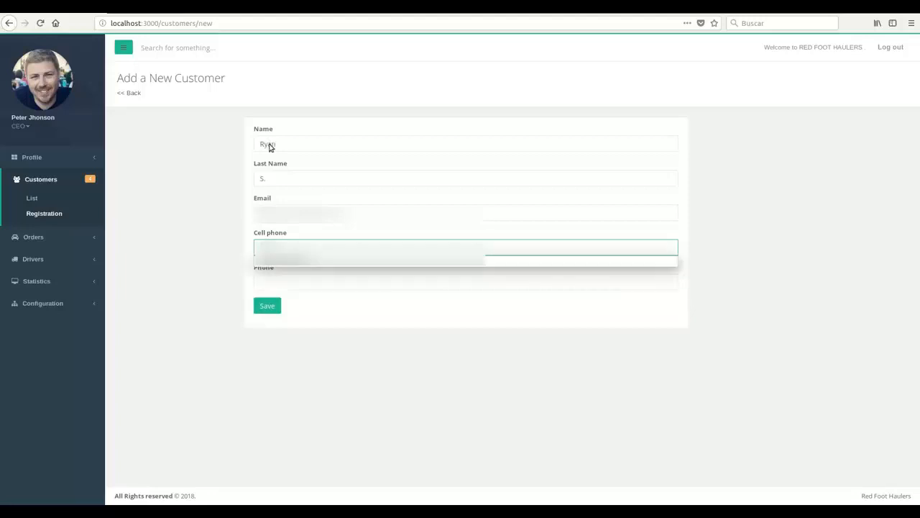
pyautogui.press('Down')
pyautogui.press('Return')
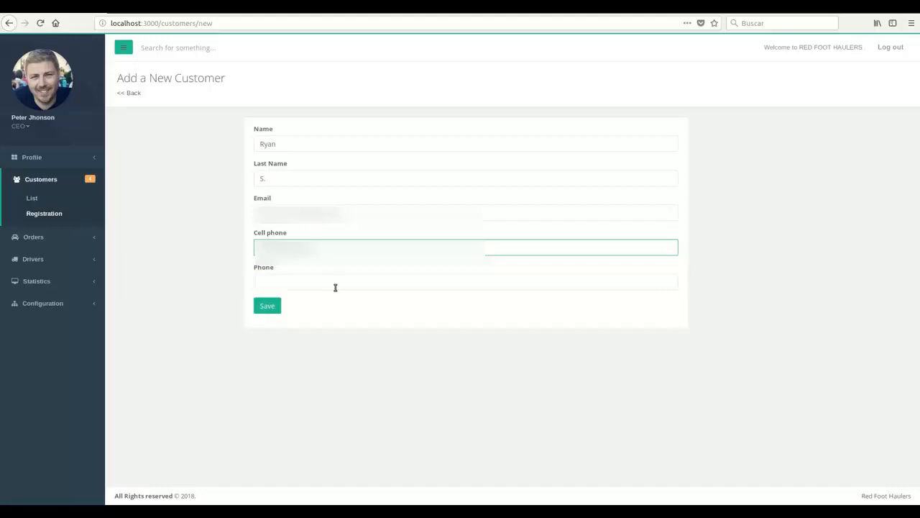
pyautogui.click(334, 285)
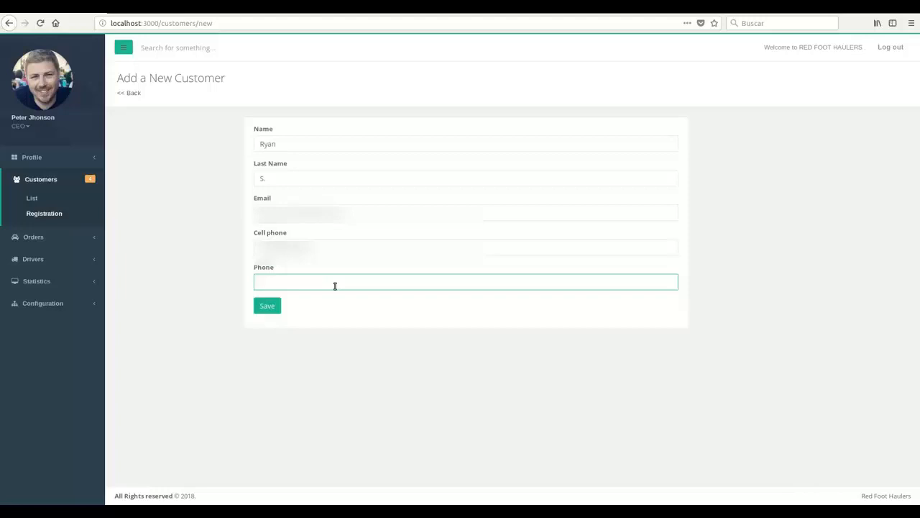
pyautogui.click(334, 285)
pyautogui.press('Down')
pyautogui.press('Down')
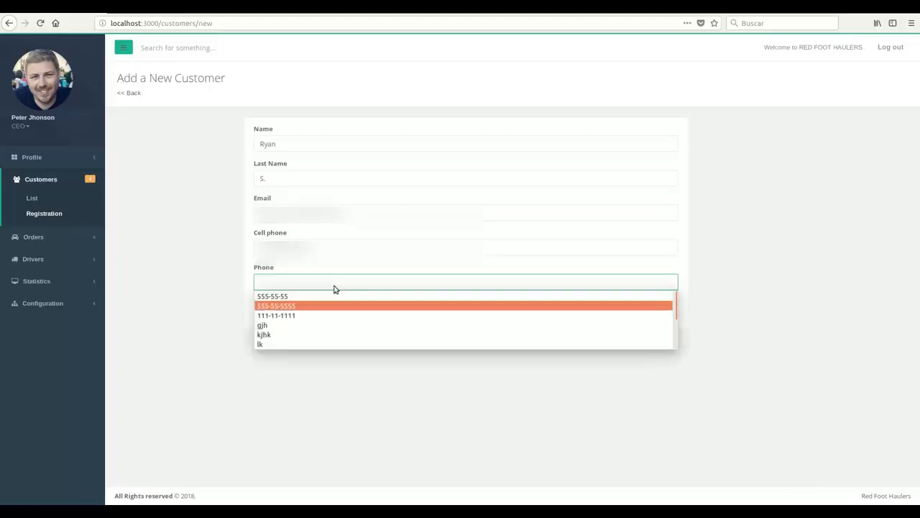
pyautogui.press('Return')
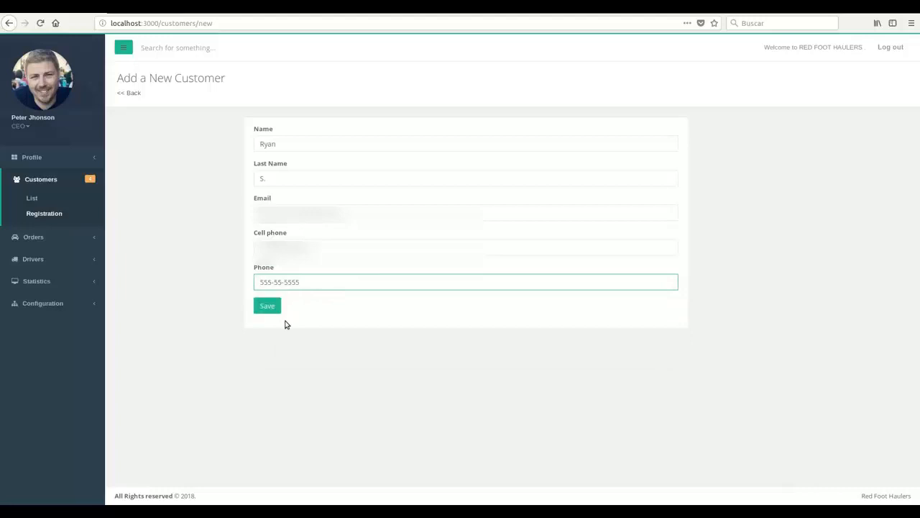
# Save the new customer on the Add a New Customer form.
pyautogui.click(273, 311)
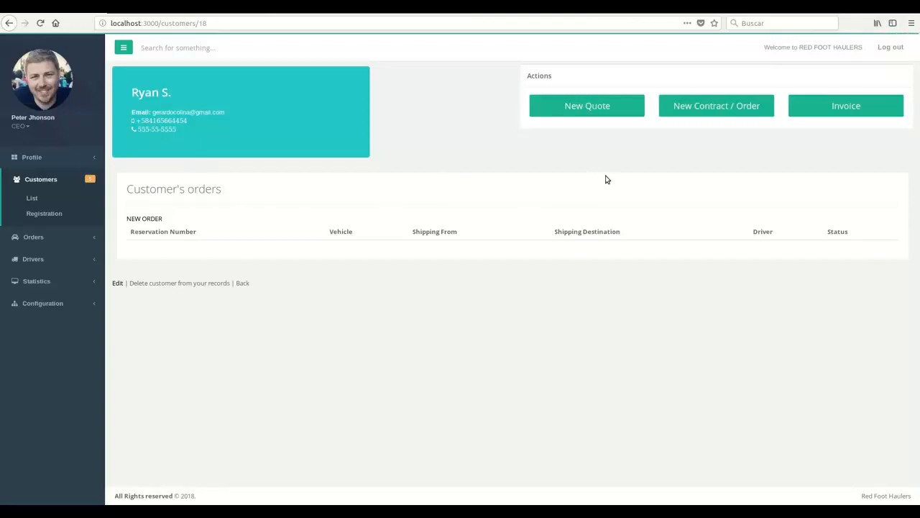
# Start a new order for the customer with TERMINAL-TO-TERMINAL service and OPEN transport.
pyautogui.click(716, 102)
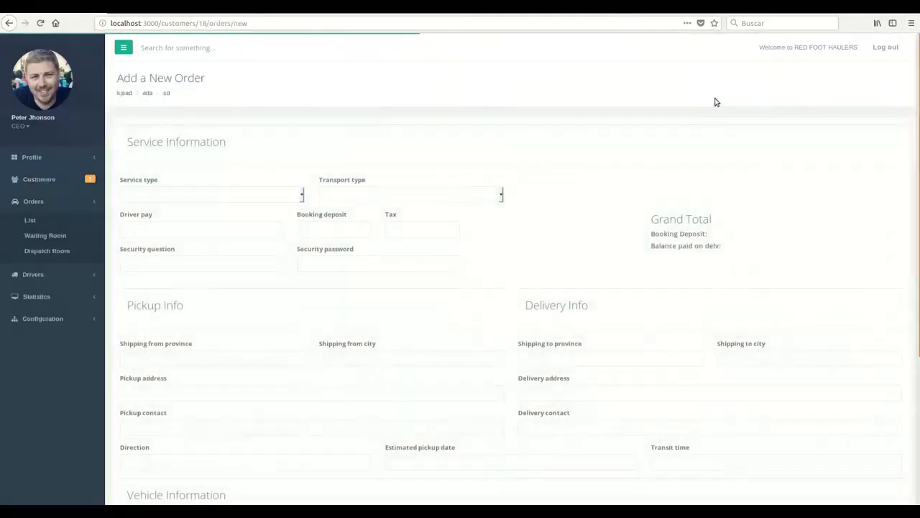
pyautogui.scroll(-3, 428, 137)
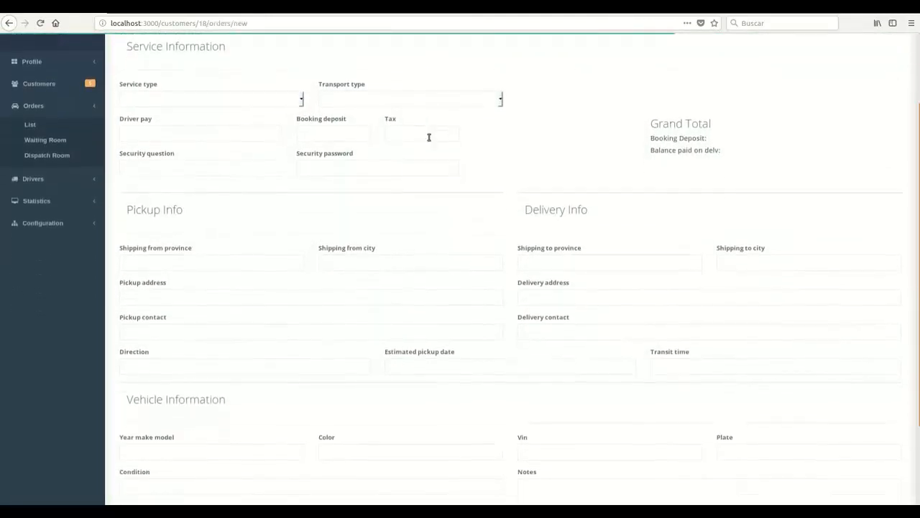
pyautogui.scroll(2, 427, 139)
pyautogui.click(287, 143)
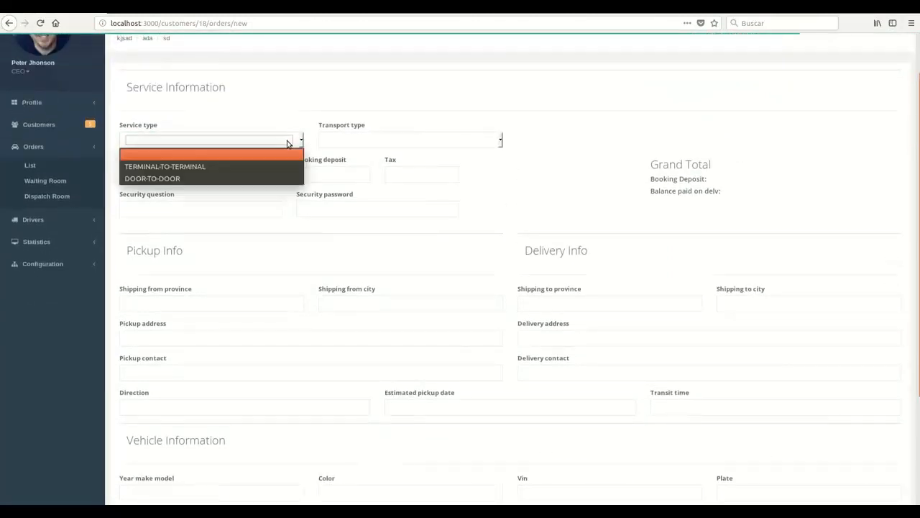
pyautogui.click(279, 166)
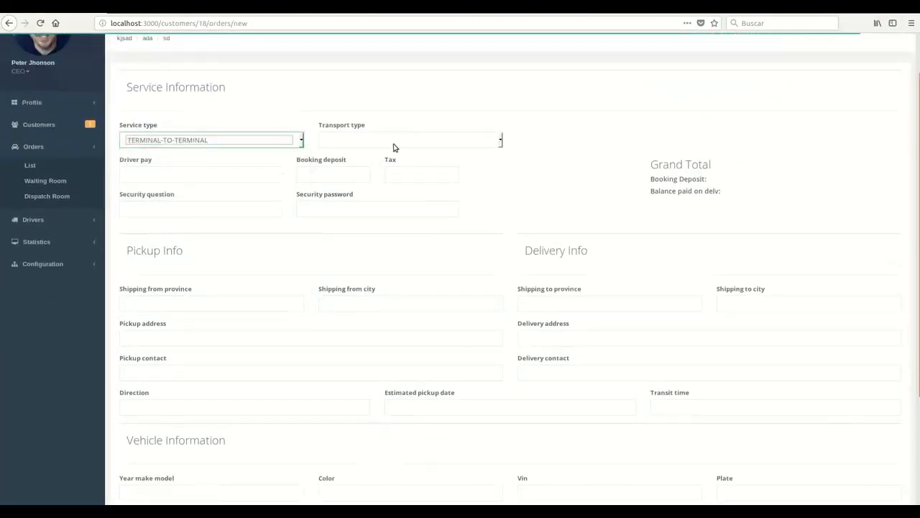
pyautogui.click(399, 144)
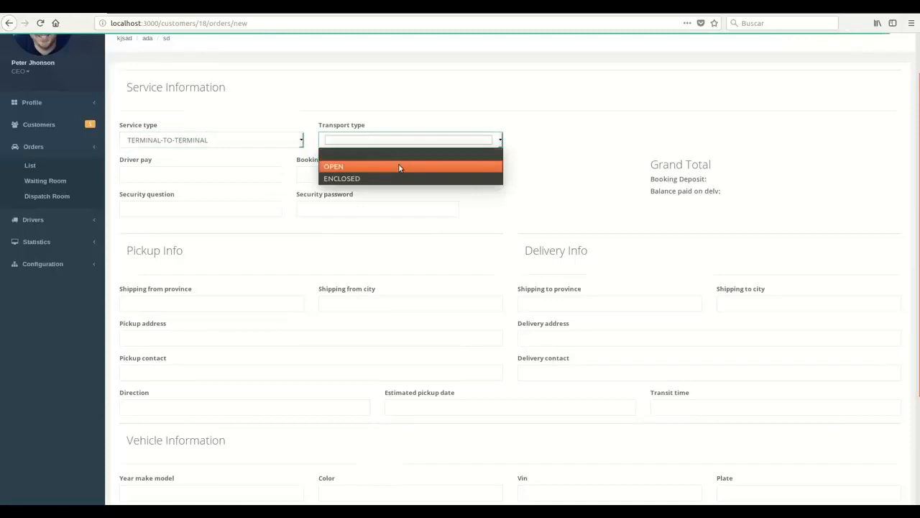
pyautogui.click(400, 167)
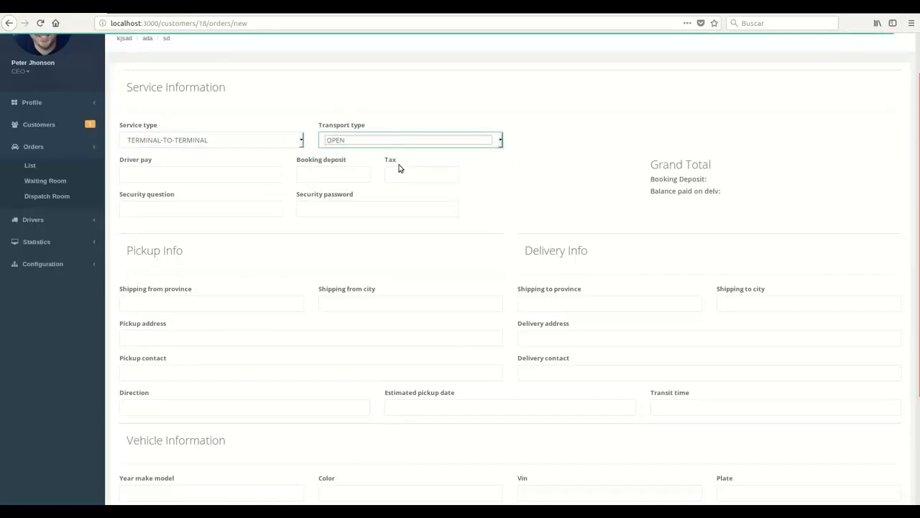
# Enter driver pay 800, booking deposit 200, tax 10 and pick the suggested security question.
pyautogui.click(259, 182)
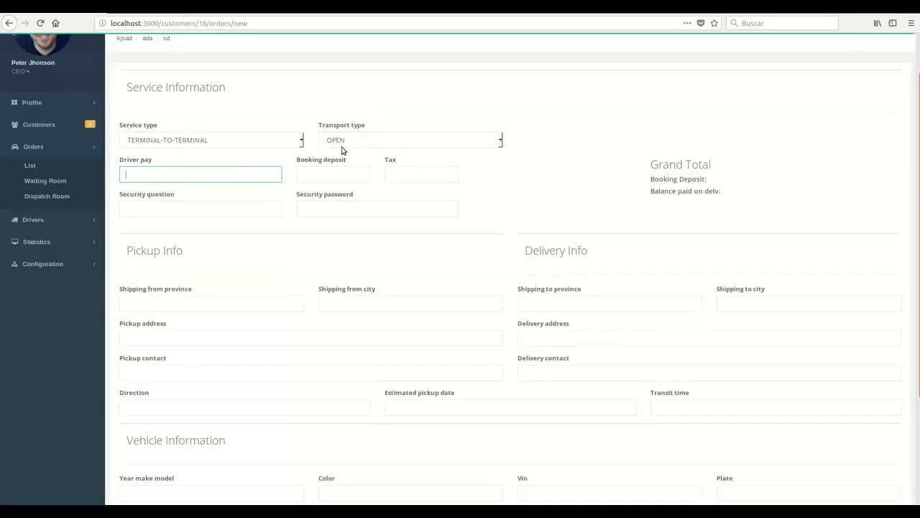
pyautogui.click(261, 178)
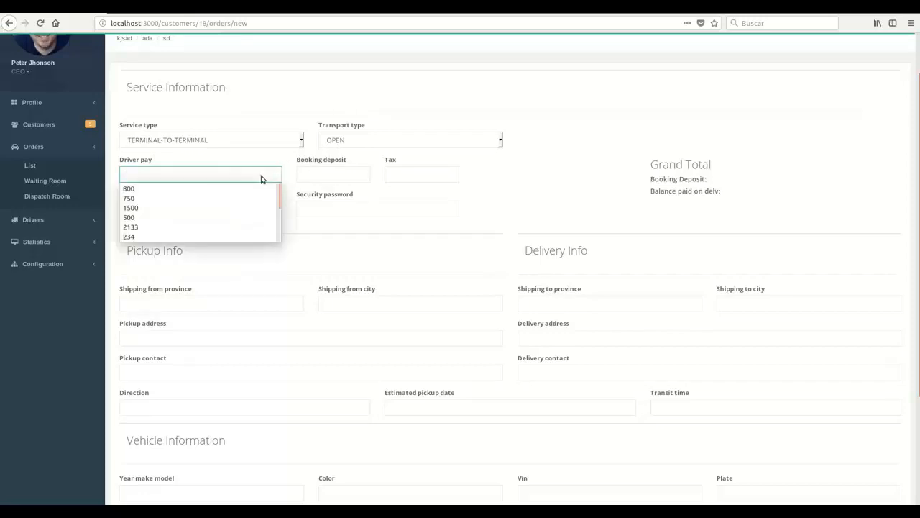
pyautogui.write('800')
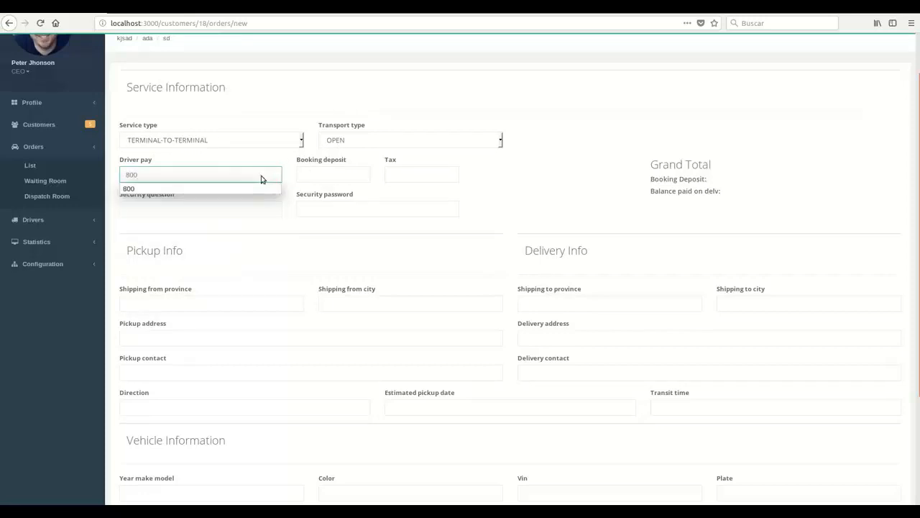
pyautogui.press('Tab')
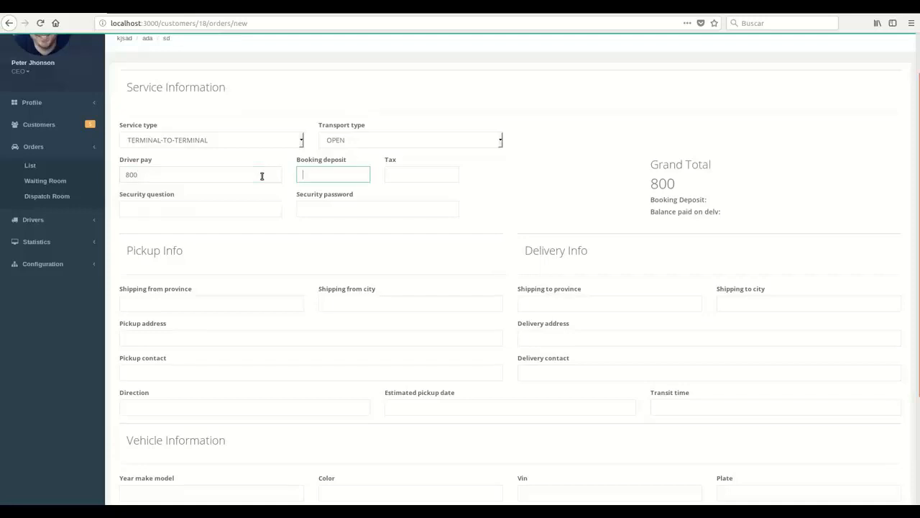
pyautogui.write('200')
pyautogui.press('Tab')
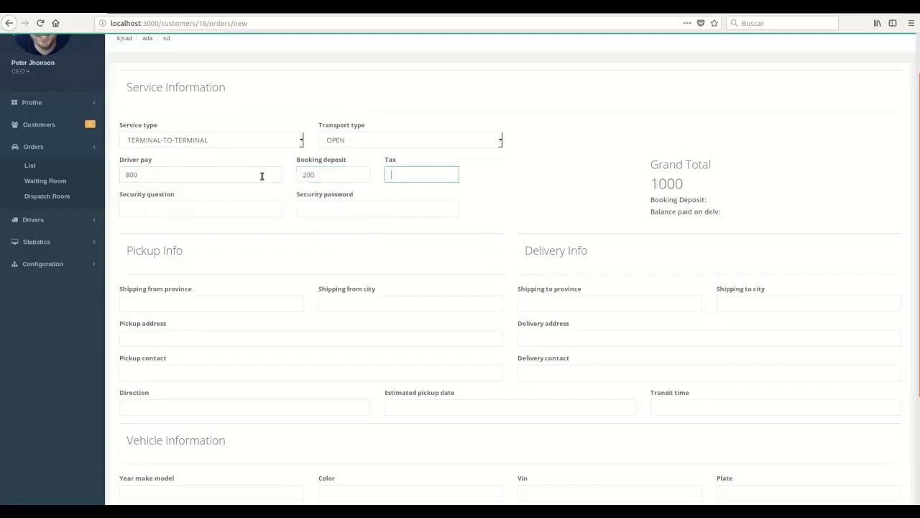
pyautogui.write('10')
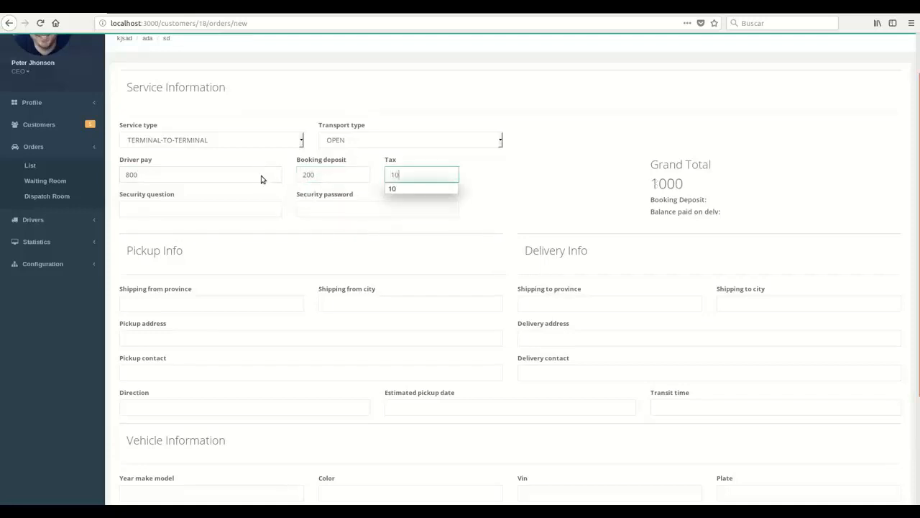
pyautogui.press('Tab')
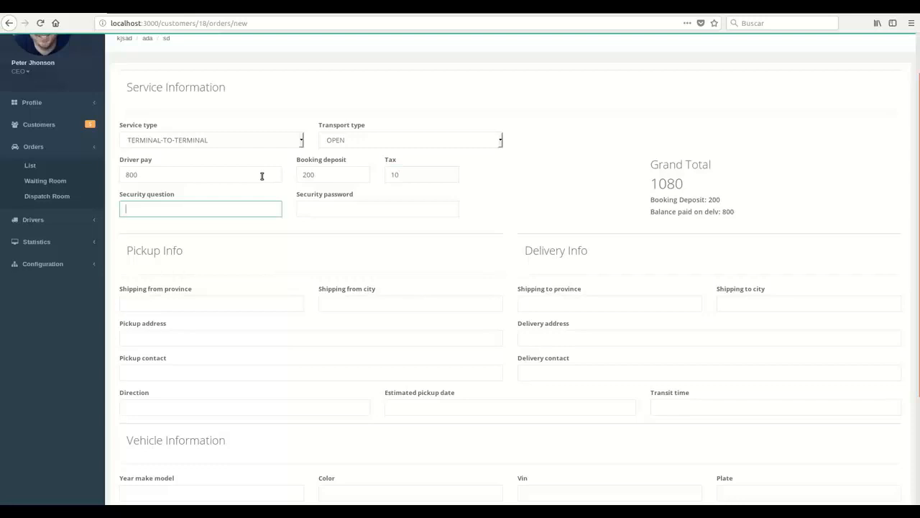
pyautogui.write('where?')
pyautogui.press('Down')
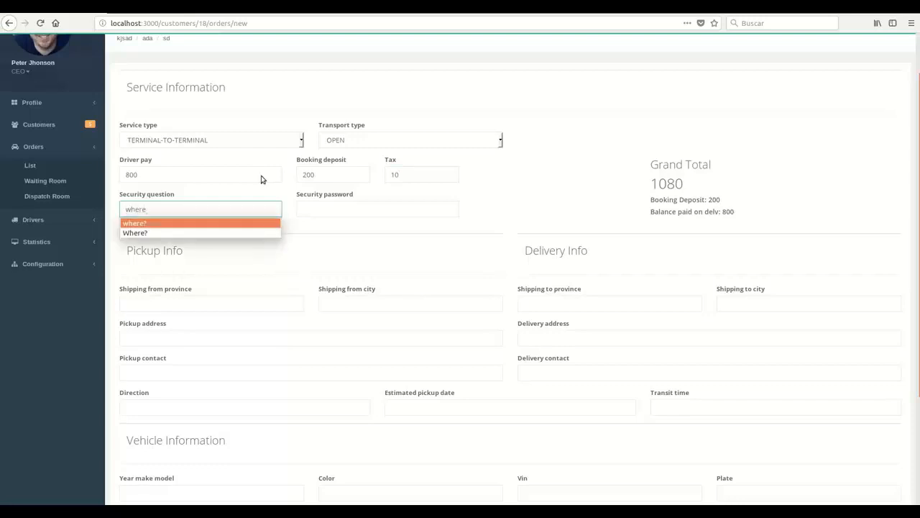
pyautogui.press('Return')
pyautogui.press('Tab')
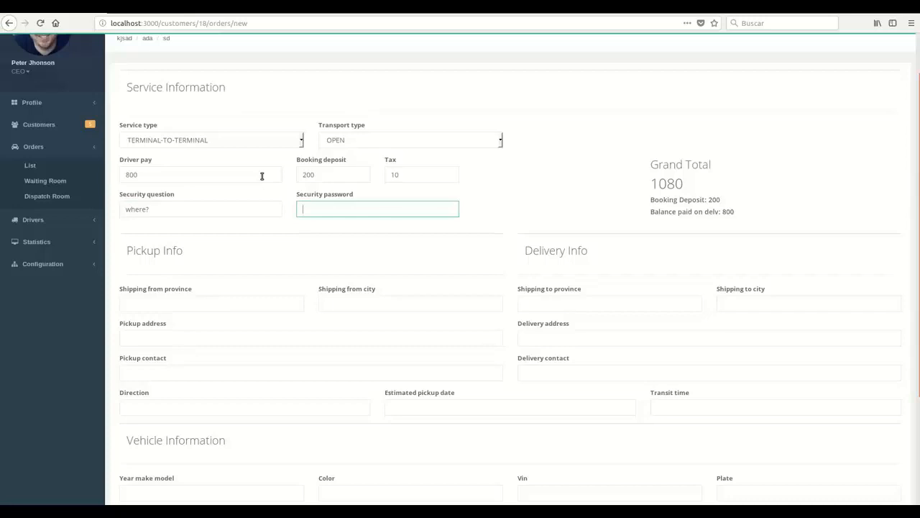
# Fill the security password and pickup info: Alberta, Calgary, with suggested address and contact.
pyautogui.write('al')
pyautogui.press('Down')
pyautogui.press('Return')
pyautogui.press('Tab')
pyautogui.press('Down')
pyautogui.press('Down')
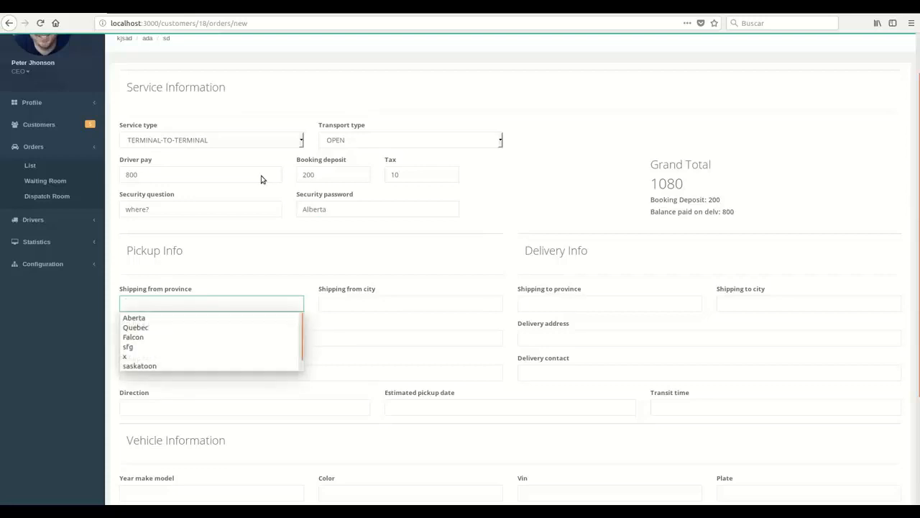
pyautogui.press('Return')
pyautogui.press('Tab')
pyautogui.press('Down')
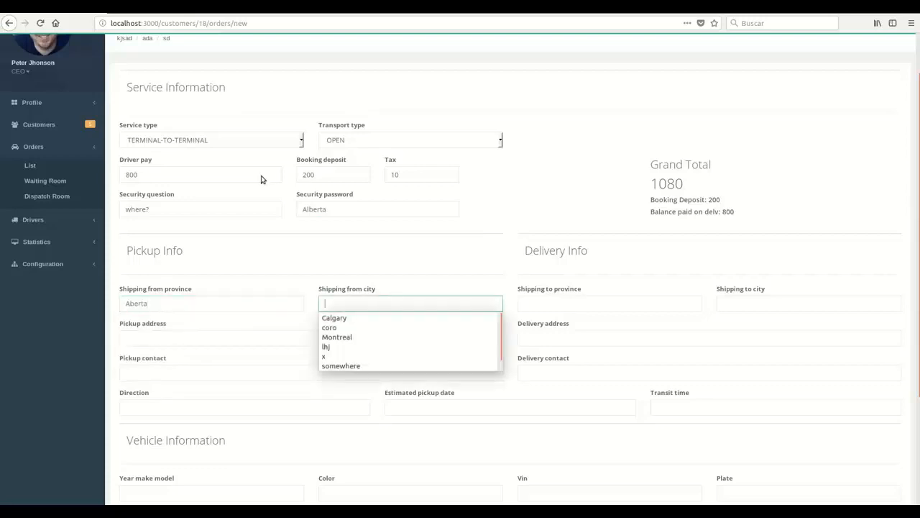
pyautogui.press('Down')
pyautogui.press('Return')
pyautogui.press('Tab')
pyautogui.press('Down')
# Fill delivery info: British Columbia, Vancouver, with suggested delivery address and contact.
pyautogui.press('Down')
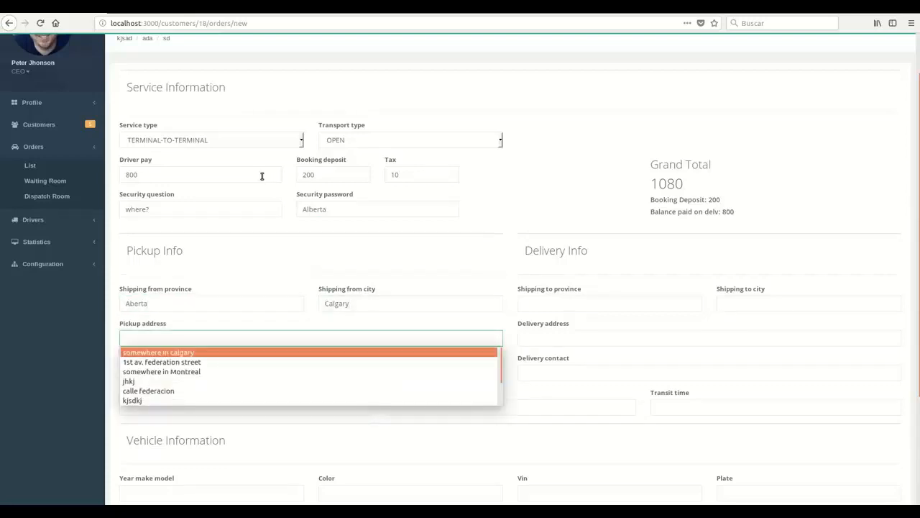
pyautogui.press('Return')
pyautogui.press('Tab')
pyautogui.press('Down')
pyautogui.press('Down')
pyautogui.press('Return')
pyautogui.press('Tab')
pyautogui.press('Down')
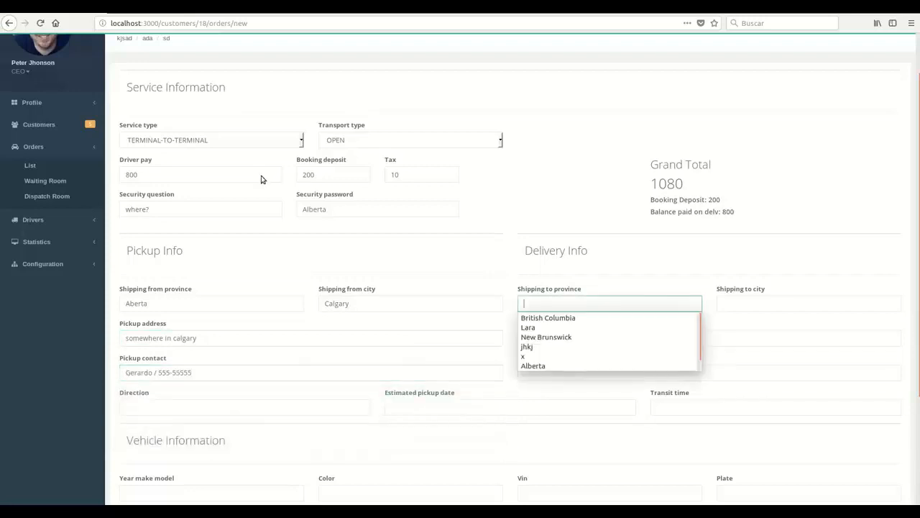
pyautogui.press('Down')
pyautogui.press('Return')
pyautogui.press('Tab')
pyautogui.press('Down')
pyautogui.press('Down')
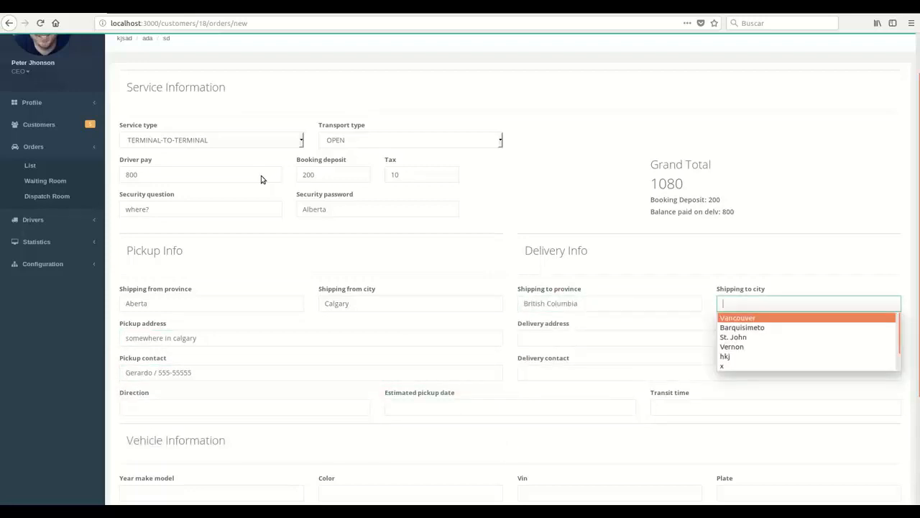
pyautogui.press('Return')
pyautogui.press('Tab')
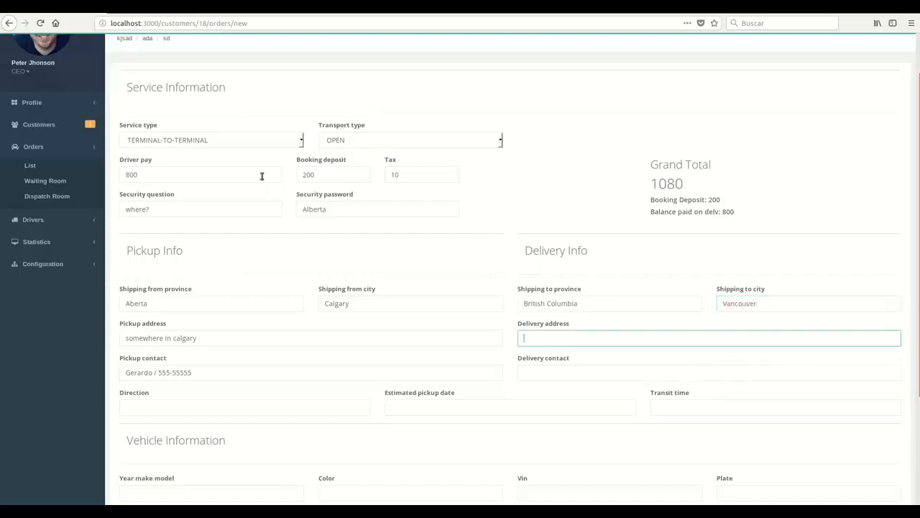
pyautogui.press('Down')
pyautogui.press('Down')
pyautogui.press('Return')
pyautogui.press('Tab')
pyautogui.press('Tab')
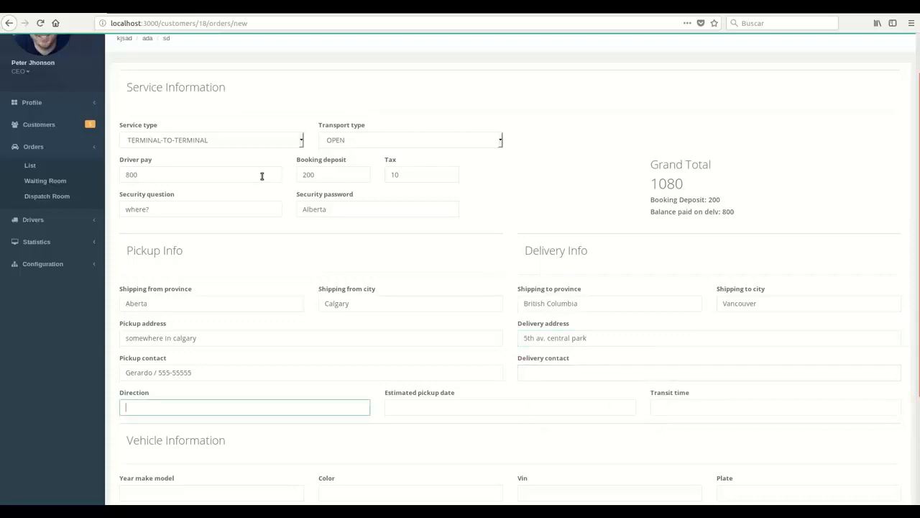
pyautogui.click(548, 372)
pyautogui.press('Down')
pyautogui.press('Down')
pyautogui.press('Return')
pyautogui.press('Tab')
# Set direction to west, estimated pickup to 1-2 weeks from booking, and transit time 5.
pyautogui.write('west')
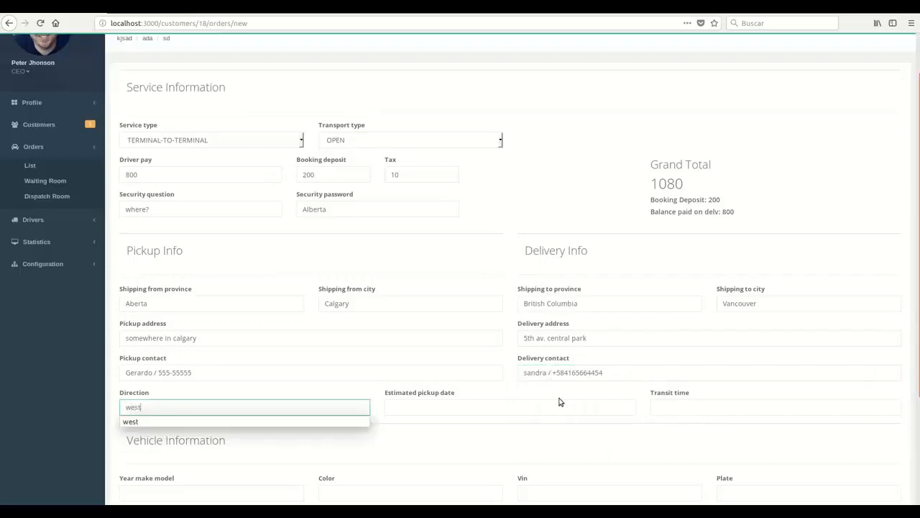
pyautogui.click(482, 409)
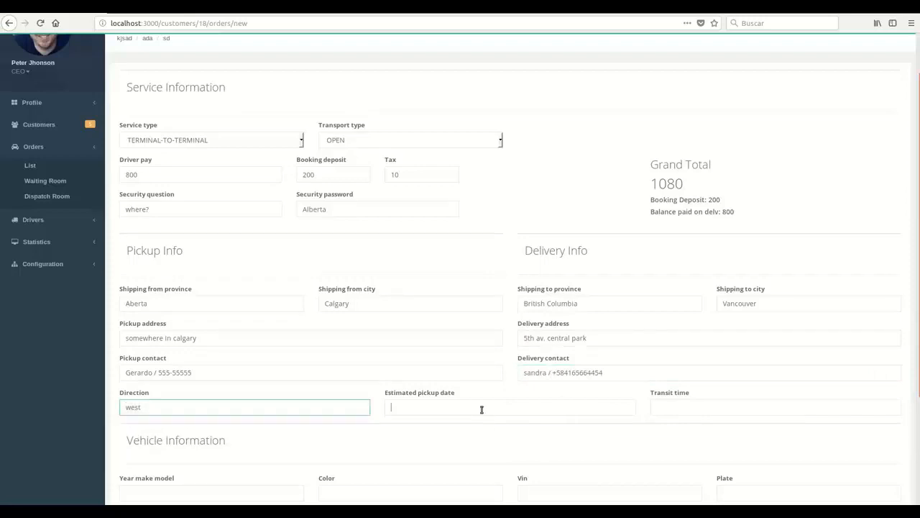
pyautogui.press('Down')
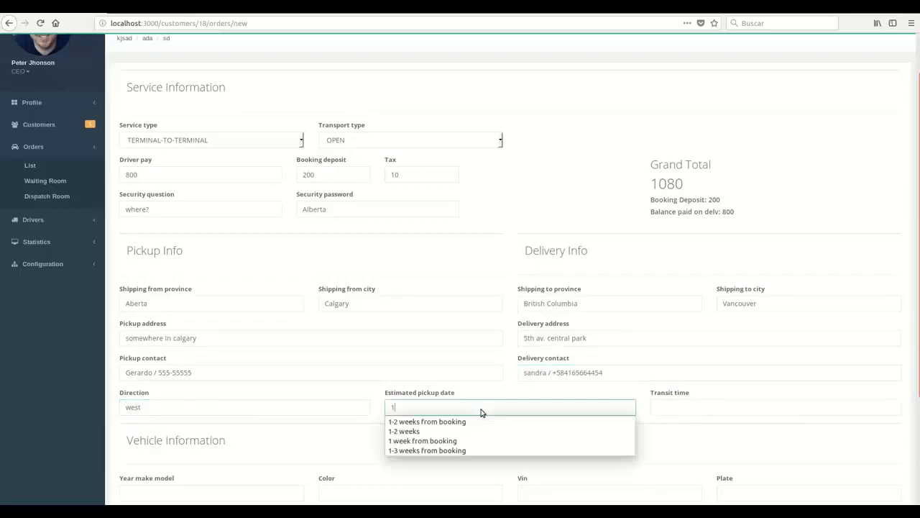
pyautogui.press('Down')
pyautogui.press('Return')
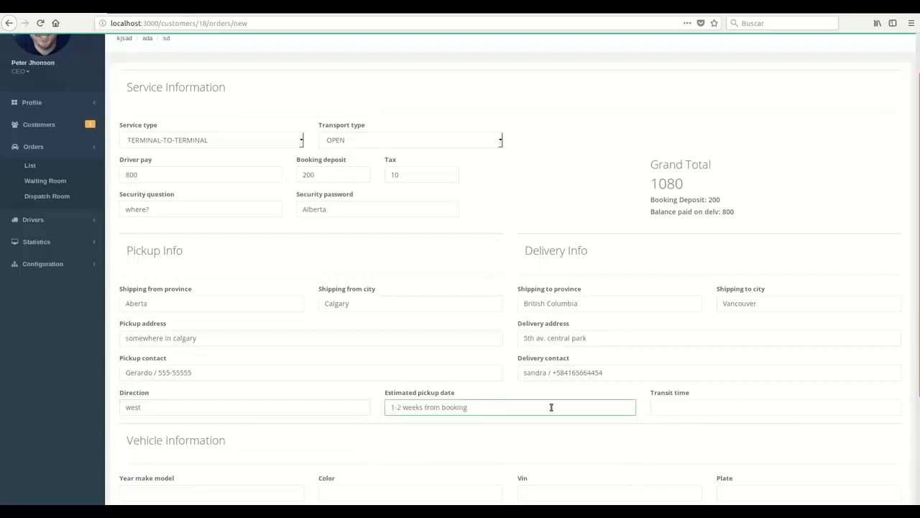
pyautogui.click(688, 405)
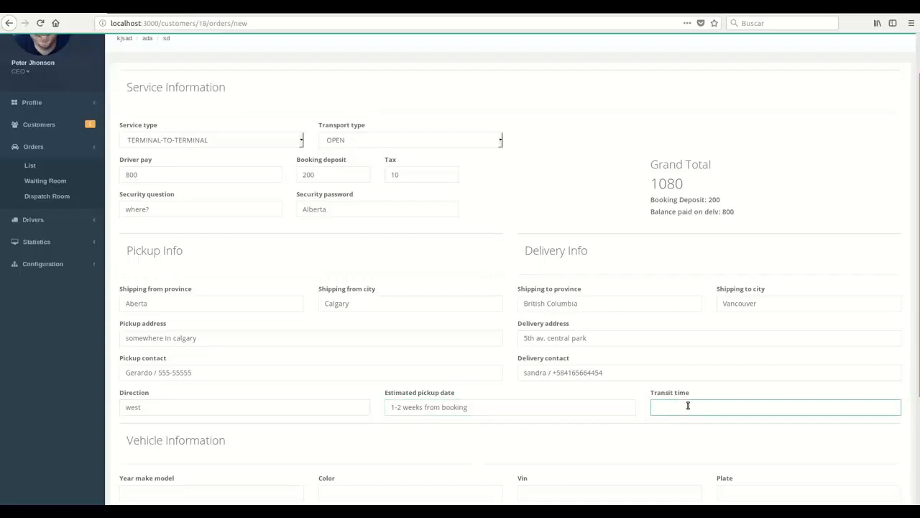
pyautogui.write('5')
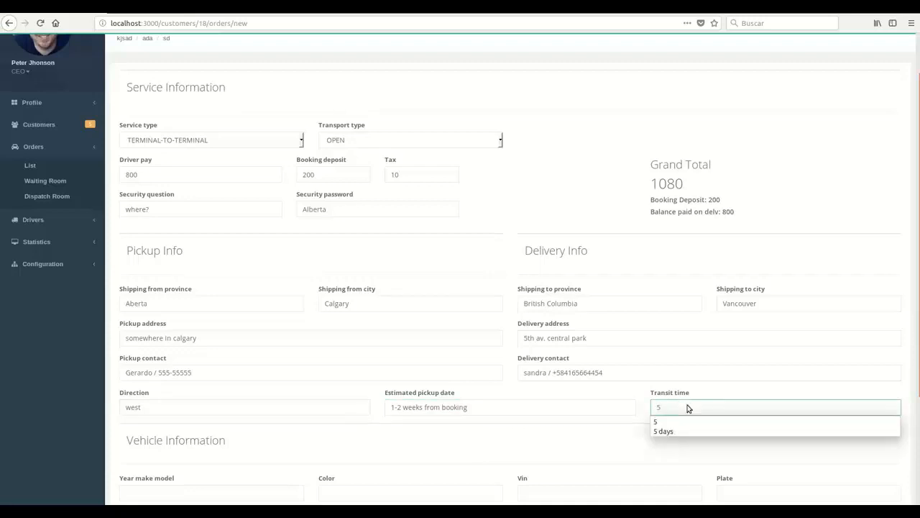
pyautogui.click(613, 423)
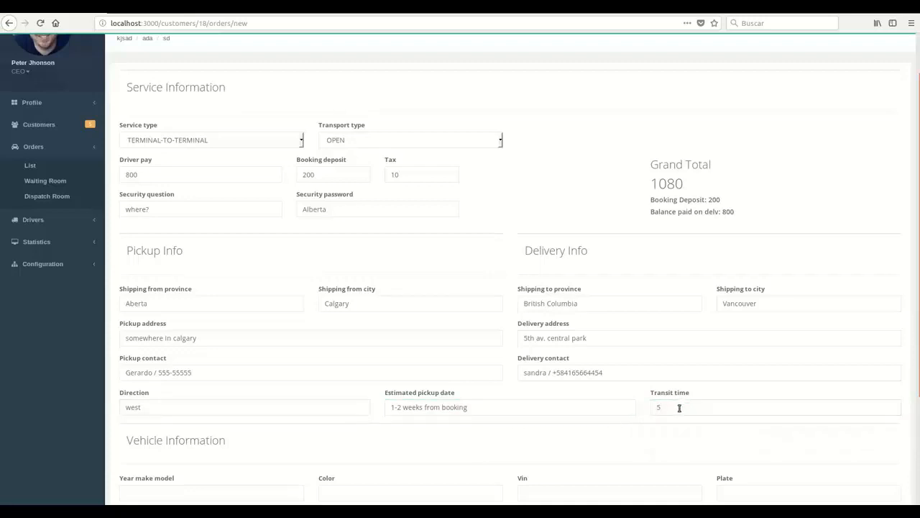
pyautogui.scroll(-2, 544, 396)
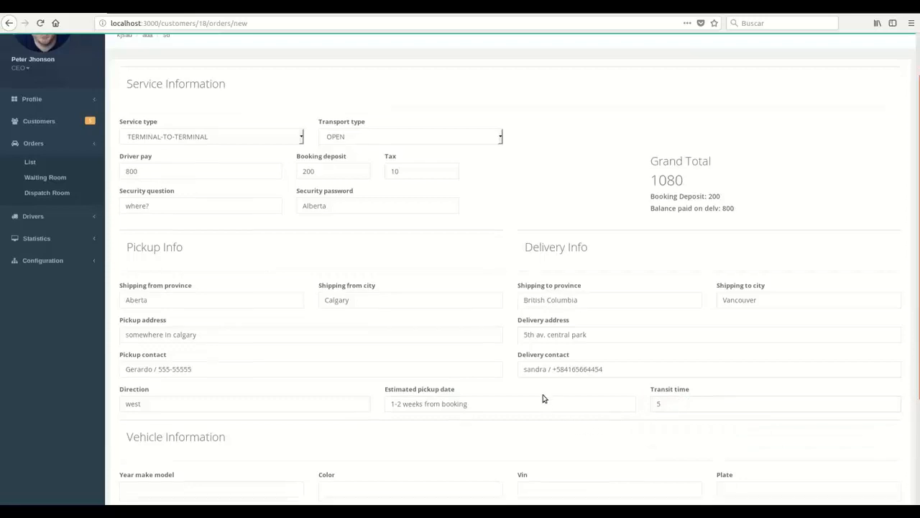
pyautogui.click(667, 327)
pyautogui.write('d')
pyautogui.press('BackSpace')
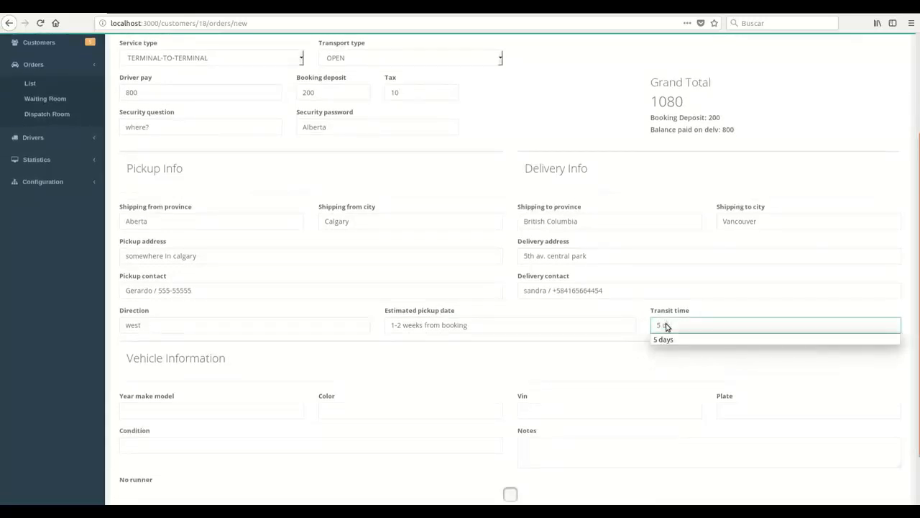
pyautogui.press('BackSpace')
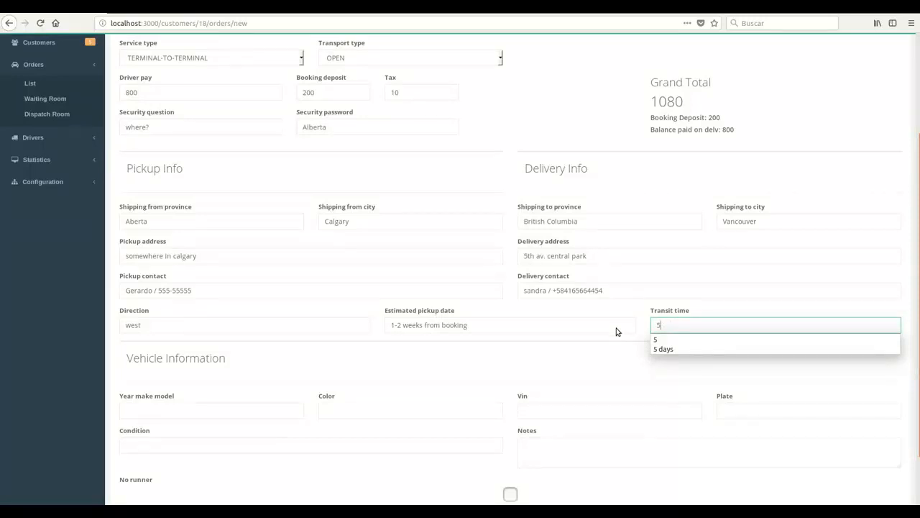
pyautogui.click(612, 351)
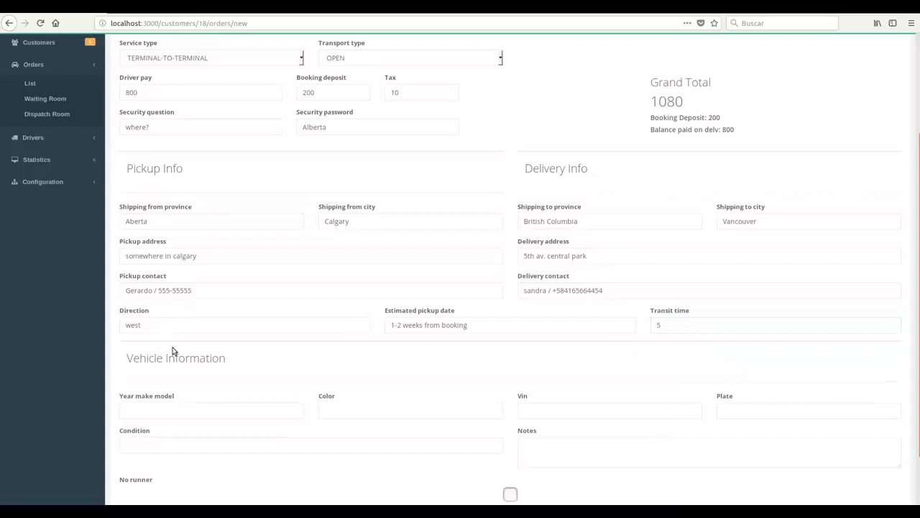
# Pick a Black 2018 Land Rover, VIN 123456789 and plate 321 from suggestions.
pyautogui.click(191, 410)
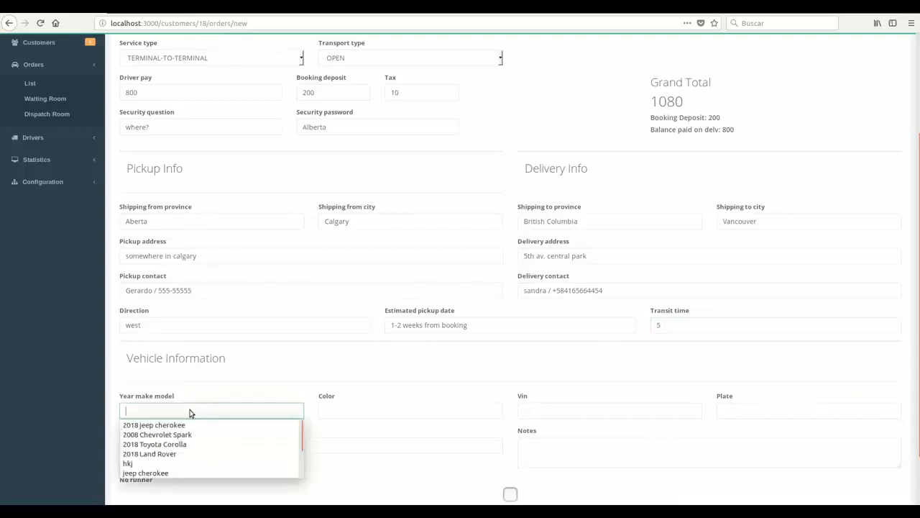
pyautogui.press('Down')
pyautogui.press('Down')
pyautogui.press('Down')
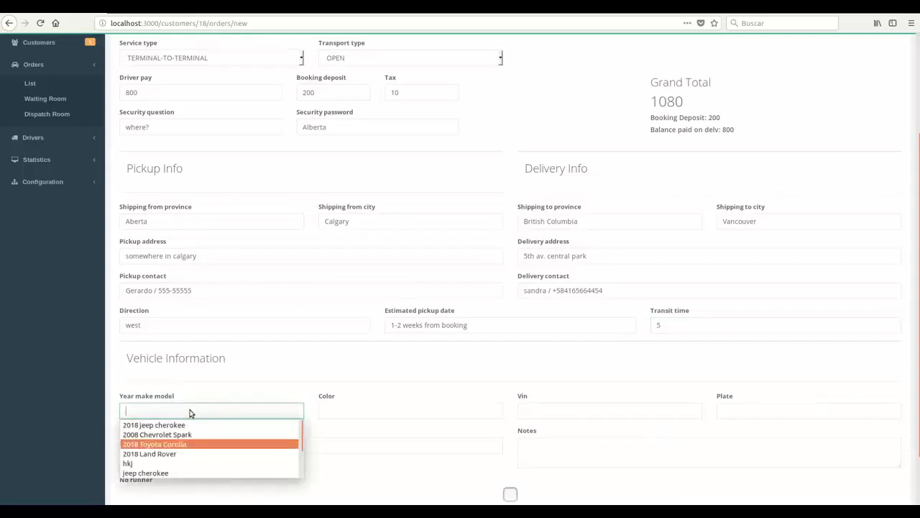
pyautogui.press('Down')
pyautogui.press('Return')
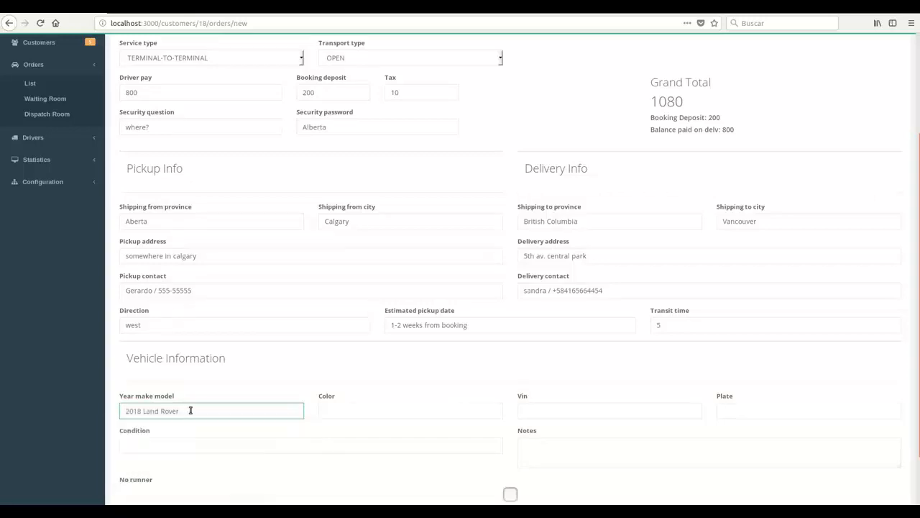
pyautogui.click(435, 410)
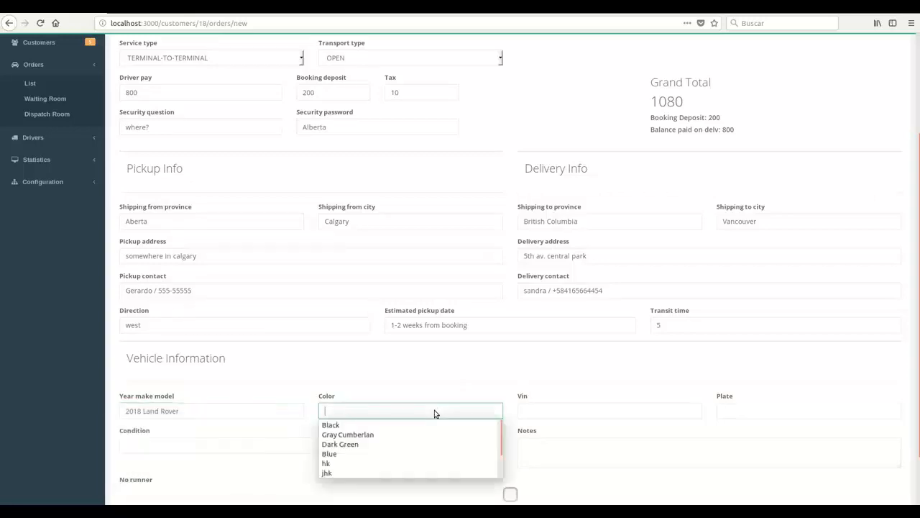
pyautogui.press('Down')
pyautogui.press('Return')
pyautogui.press('Tab')
pyautogui.press('Down')
pyautogui.press('Down')
pyautogui.press('Return')
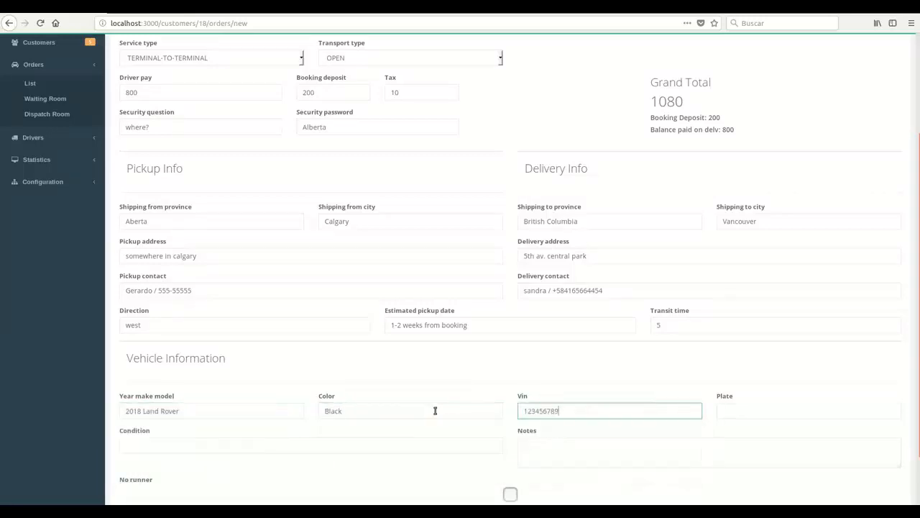
pyautogui.press('Tab')
pyautogui.press('Down')
pyautogui.press('Down')
pyautogui.press('Return')
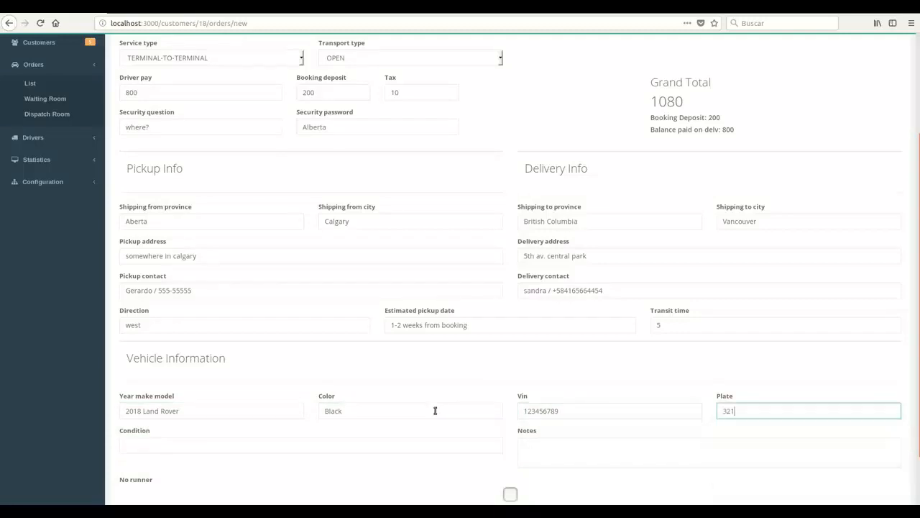
# Set the vehicle condition to running and review the rest of the order form.
pyautogui.click(360, 451)
pyautogui.write('run')
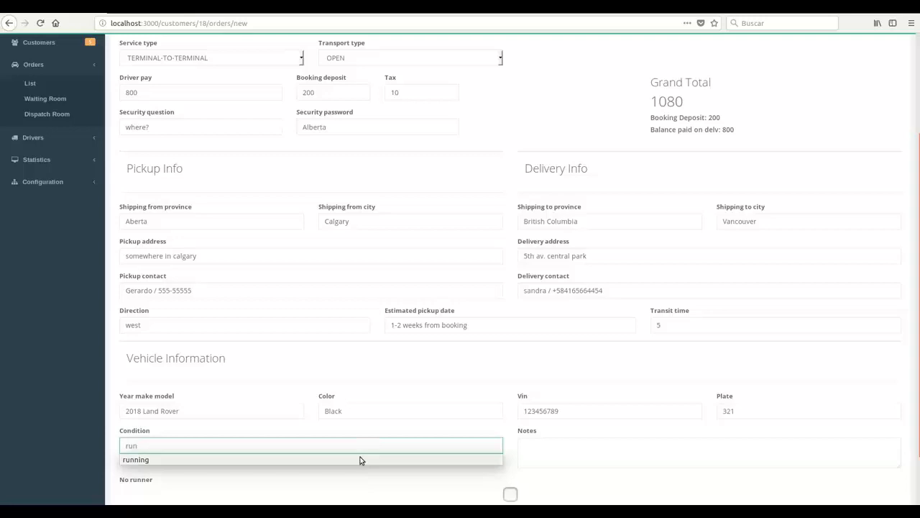
pyautogui.click(359, 460)
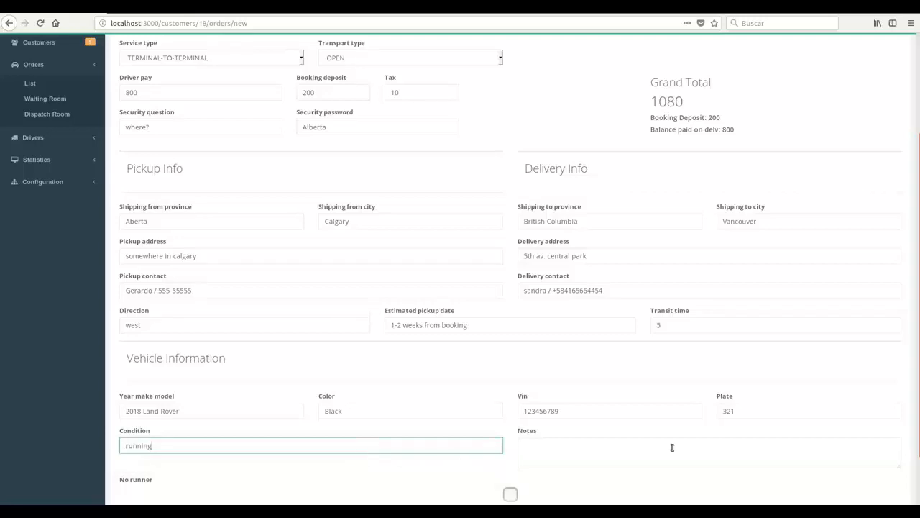
pyautogui.click(701, 453)
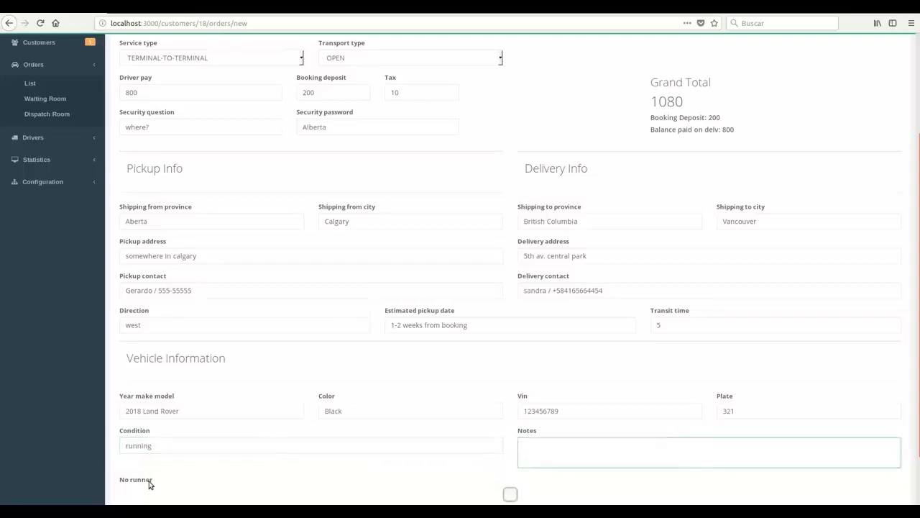
pyautogui.scroll(-1, 149, 484)
pyautogui.scroll(-2, 150, 484)
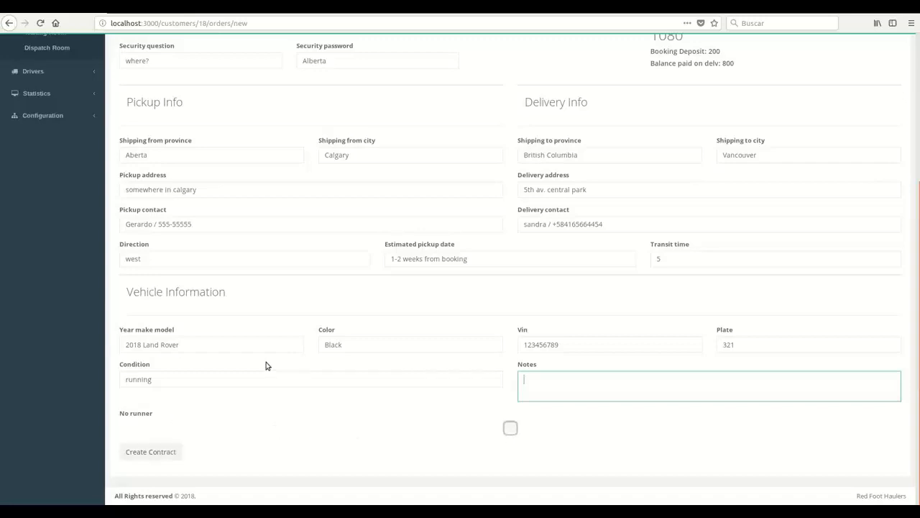
pyautogui.scroll(4, 261, 401)
pyautogui.scroll(-4, 261, 401)
pyautogui.scroll(2, 261, 401)
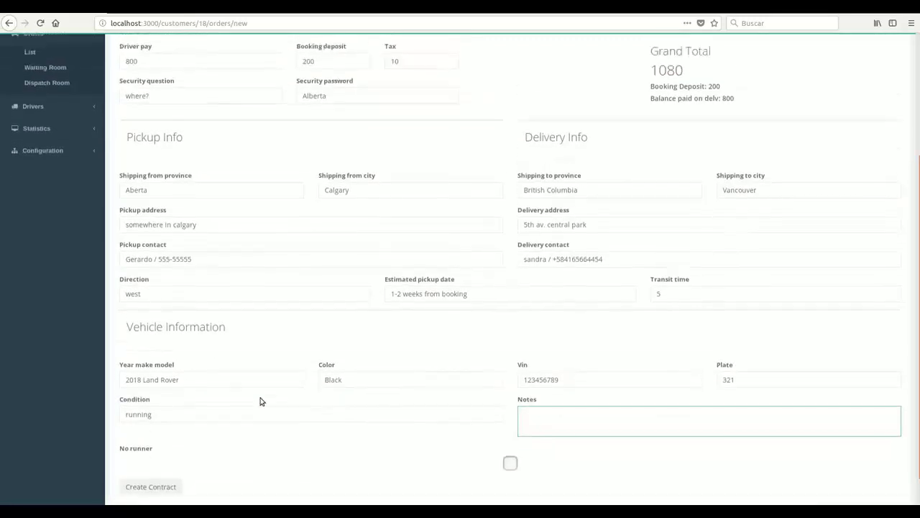
pyautogui.scroll(-2, 261, 401)
pyautogui.scroll(5, 282, 313)
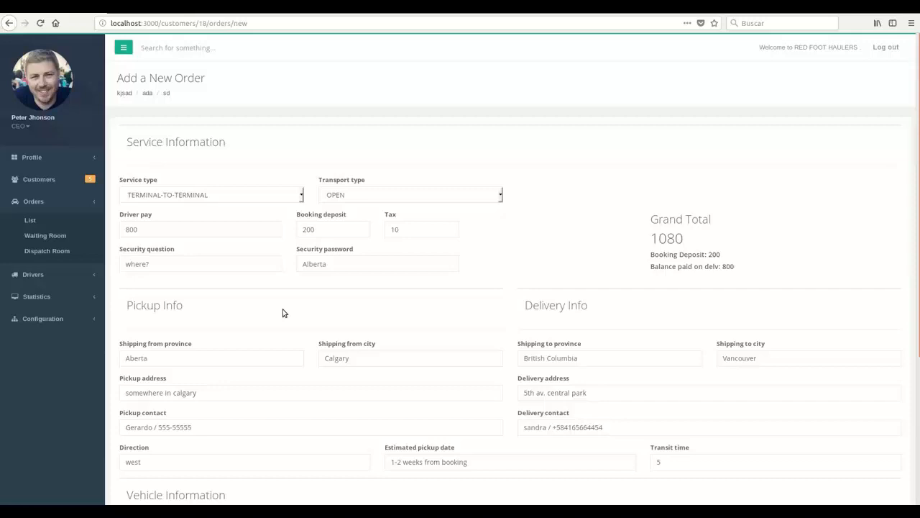
pyautogui.scroll(-5, 283, 313)
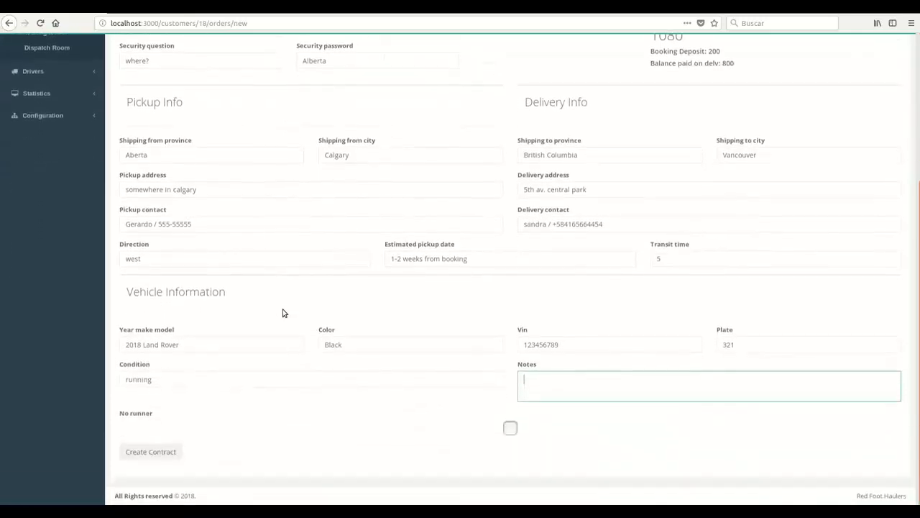
# Create the order as a contract, then open the customer's page and select their cell phone number.
pyautogui.click(167, 453)
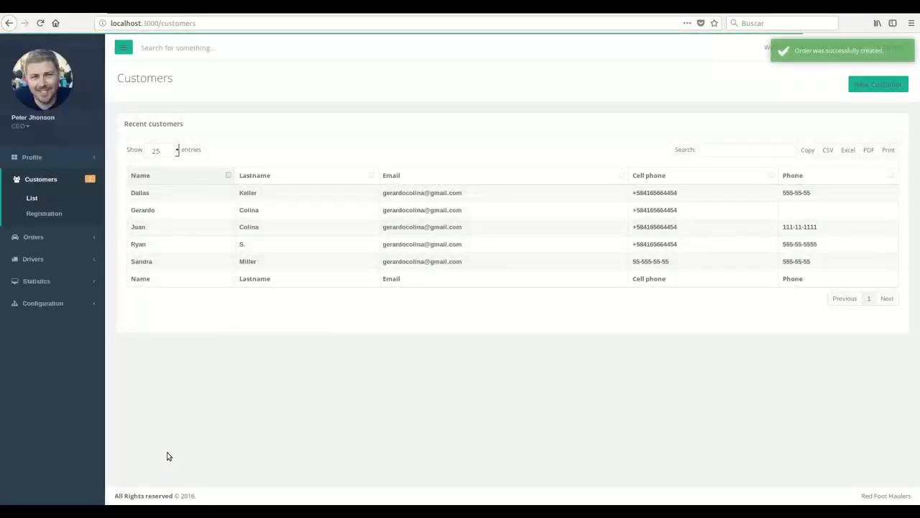
pyautogui.doubleClick(141, 245)
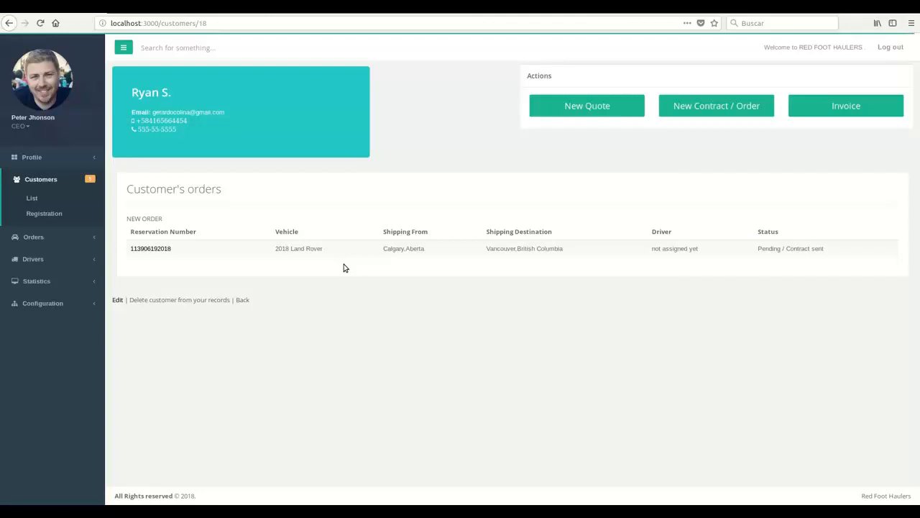
pyautogui.doubleClick(176, 122)
pyautogui.hotkey('alt', 'Tab')
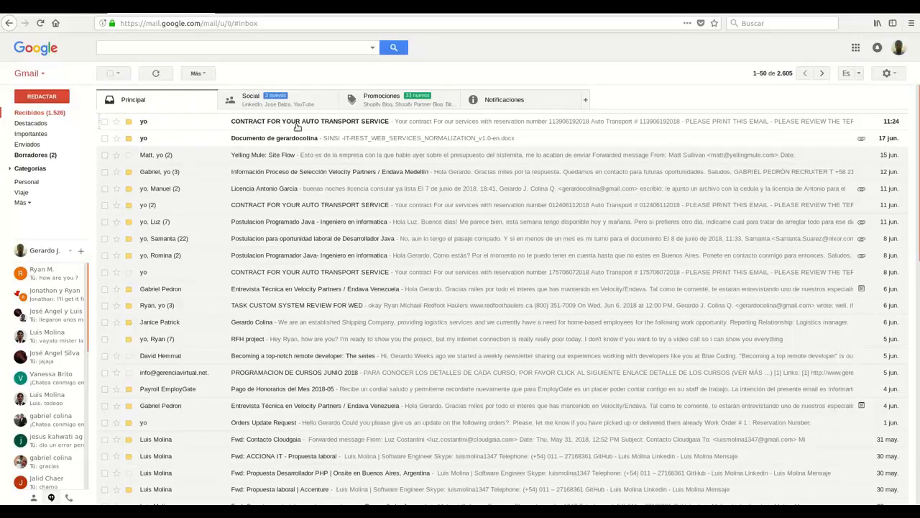
pyautogui.click(350, 127)
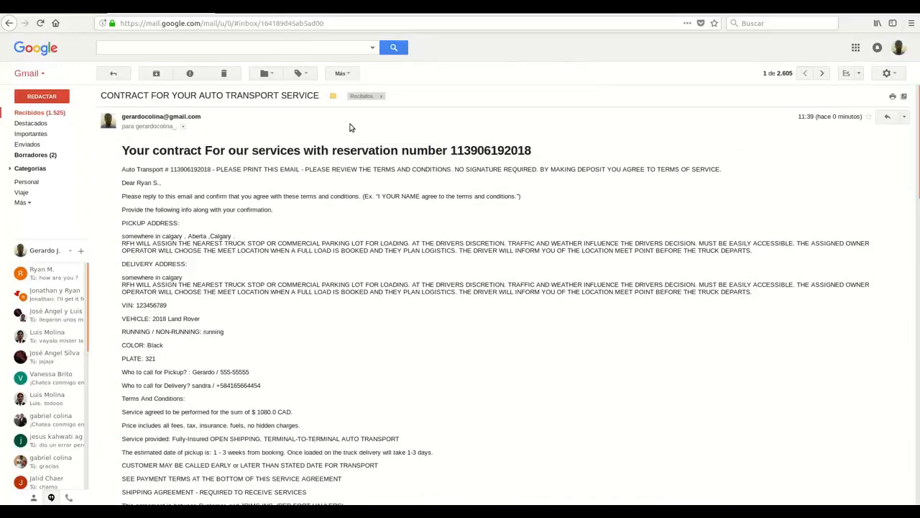
pyautogui.scroll(-10, 340, 185)
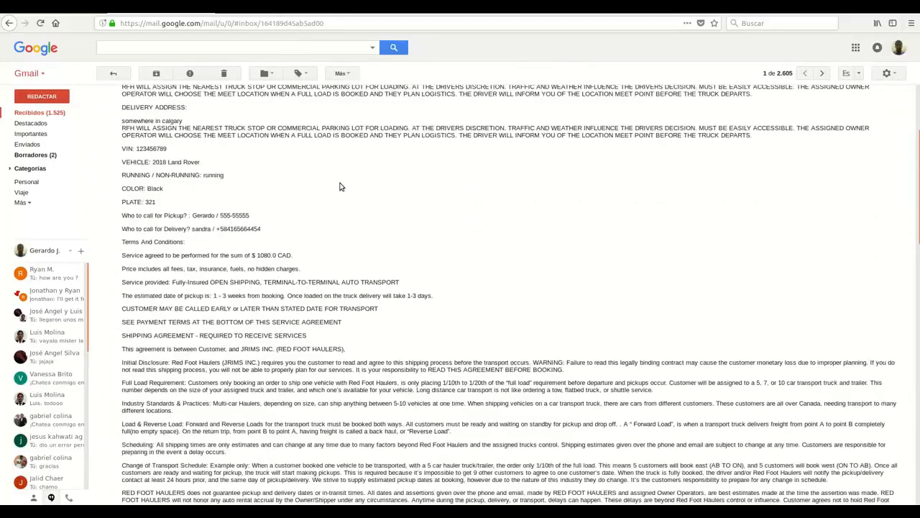
pyautogui.scroll(10, 341, 186)
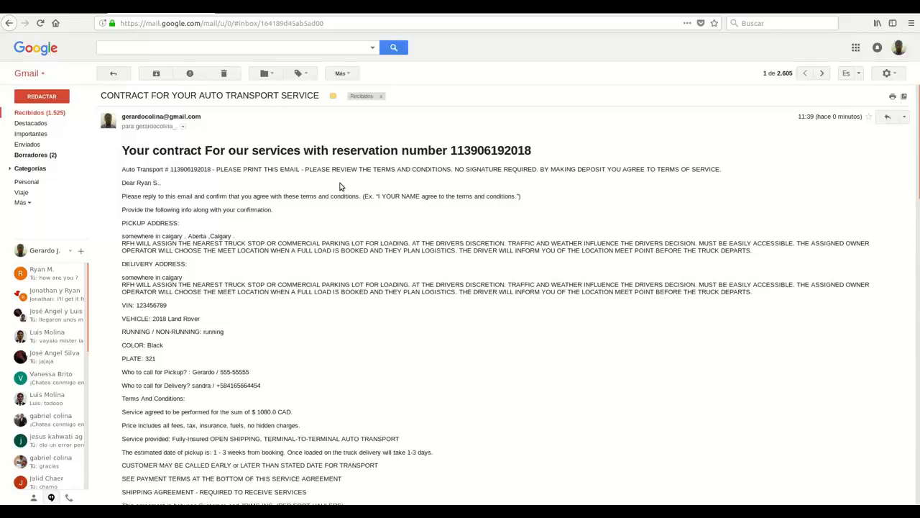
pyautogui.doubleClick(473, 153)
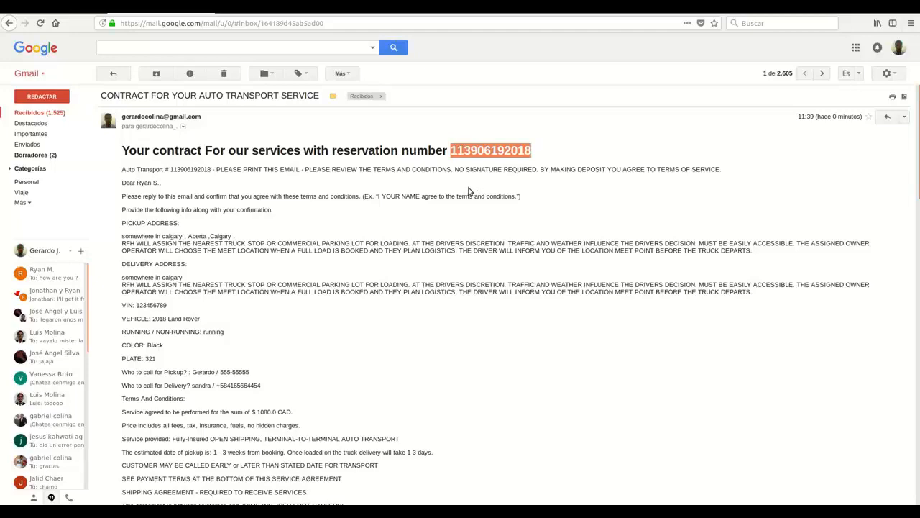
pyautogui.scroll(-6, 471, 187)
pyautogui.scroll(5, 468, 191)
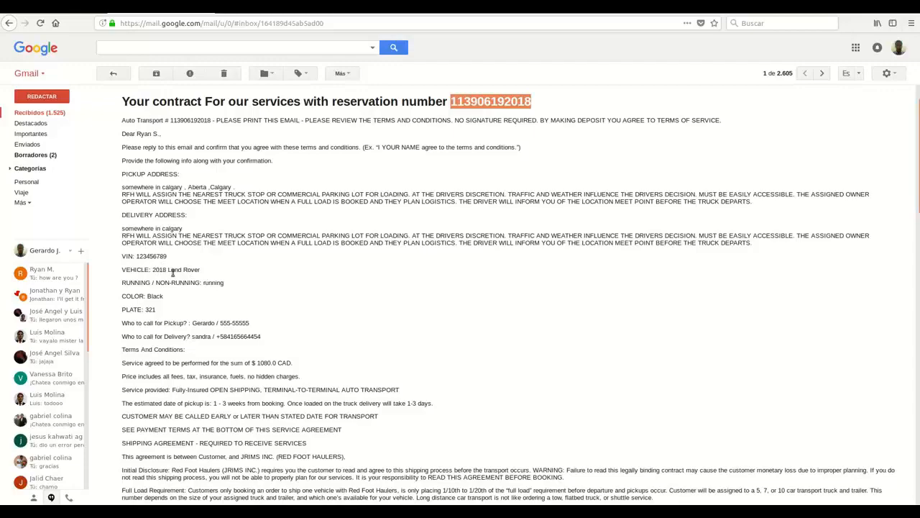
pyautogui.scroll(-7, 218, 337)
pyautogui.scroll(-15, 219, 337)
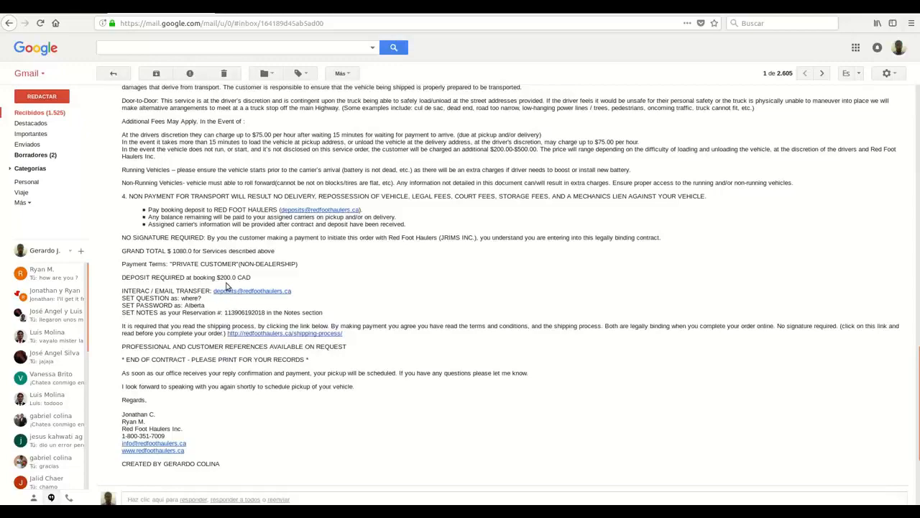
# Check the deposit requirement and grand total, then read through the rest of the contract.
pyautogui.tripleClick(224, 277)
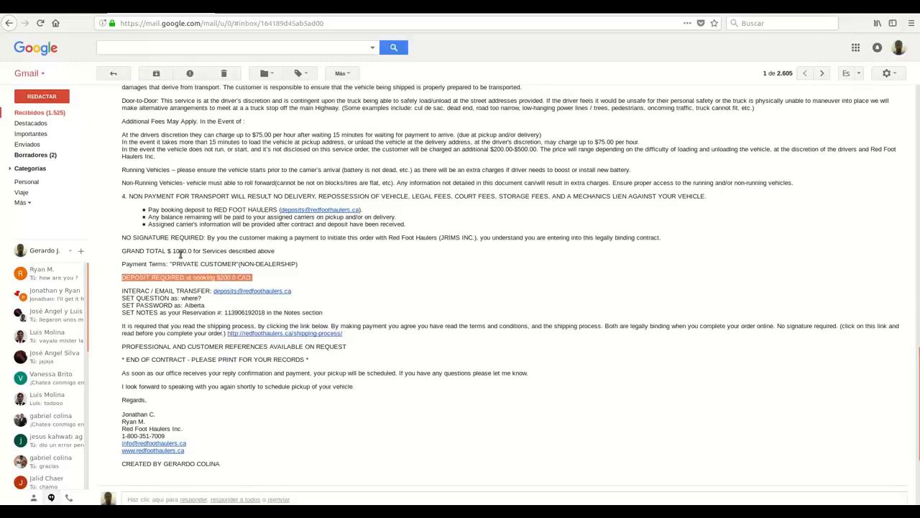
pyautogui.doubleClick(180, 250)
pyautogui.scroll(20, 372, 277)
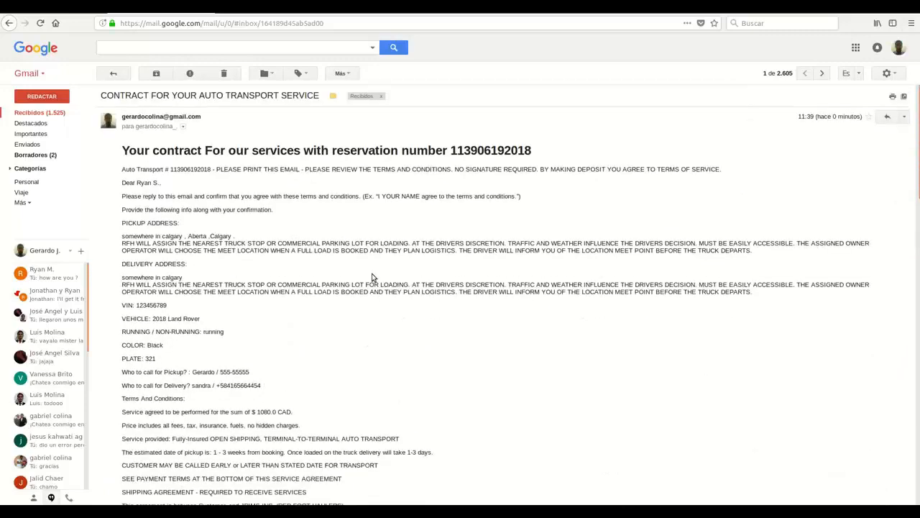
pyautogui.doubleClick(498, 151)
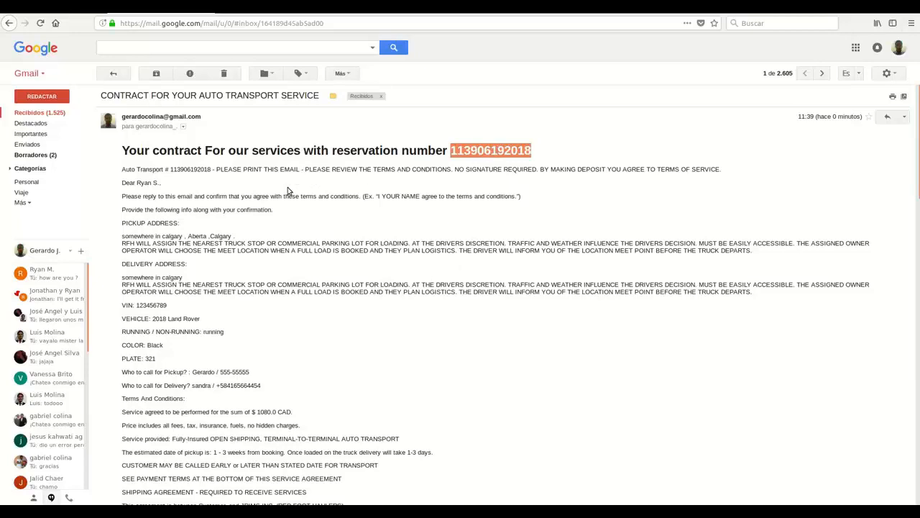
pyautogui.scroll(-6, 288, 190)
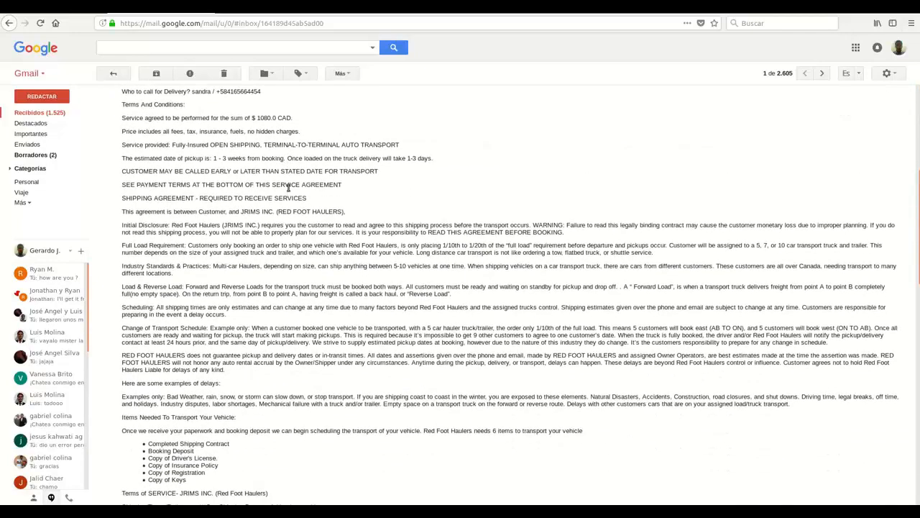
pyautogui.scroll(-10, 287, 187)
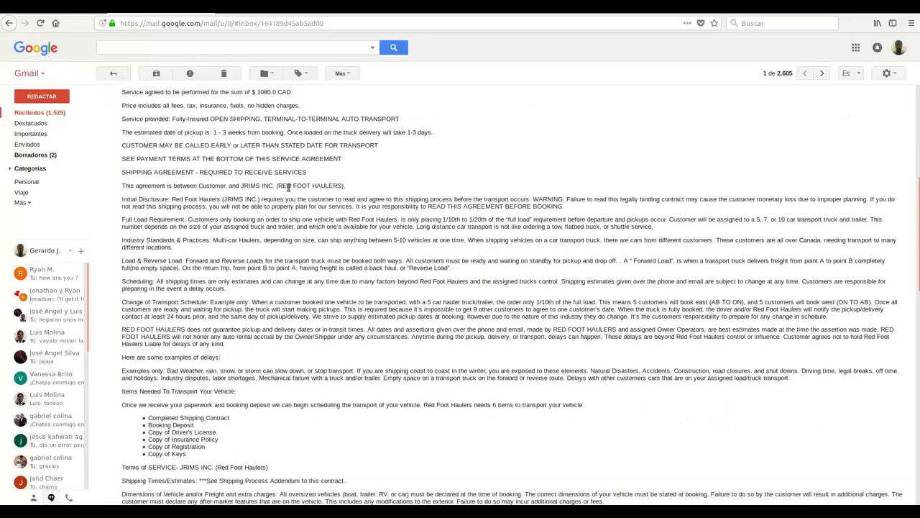
pyautogui.scroll(-7, 288, 190)
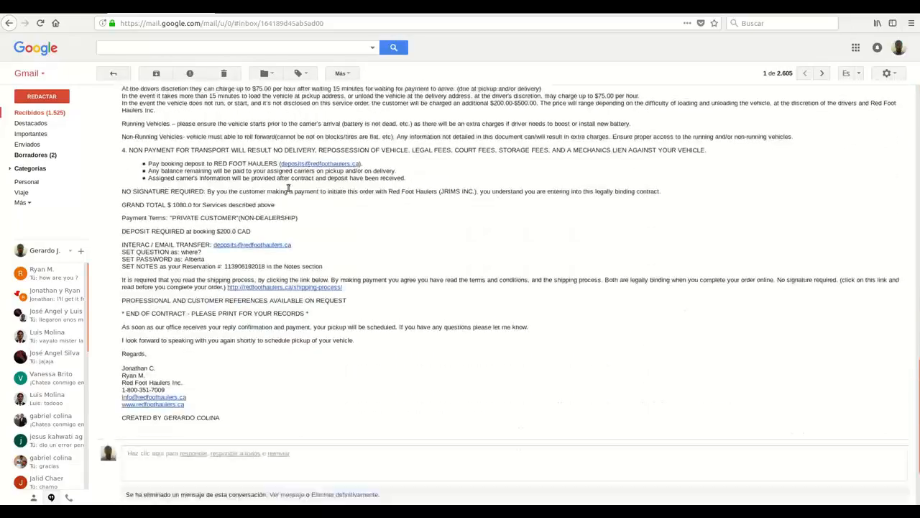
pyautogui.scroll(15, 288, 191)
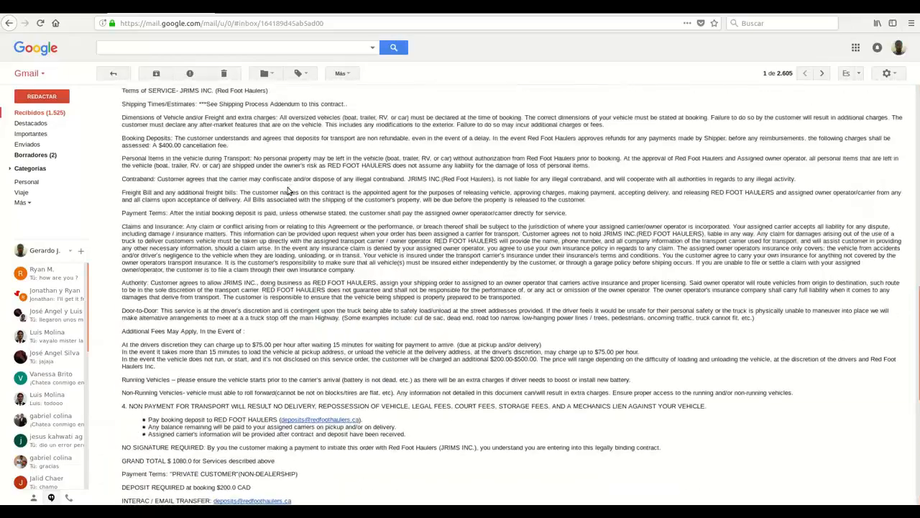
pyautogui.scroll(10, 288, 191)
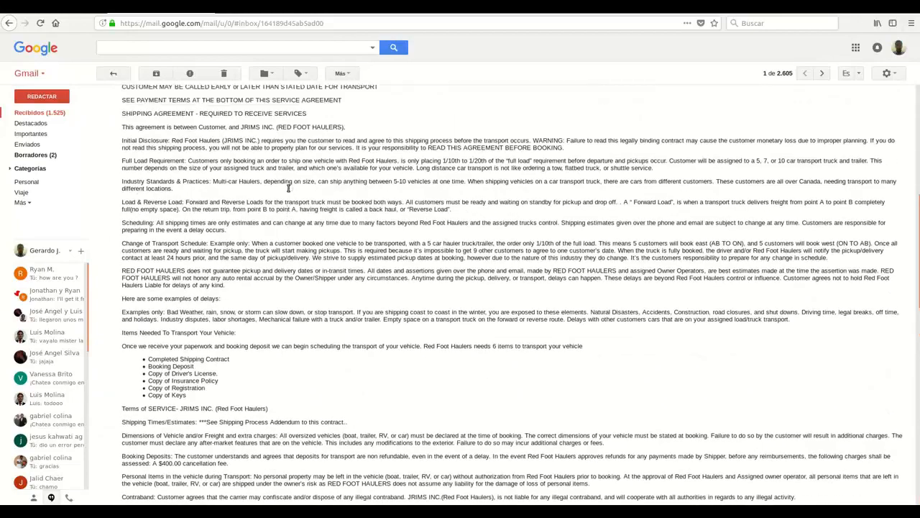
pyautogui.scroll(3, 287, 191)
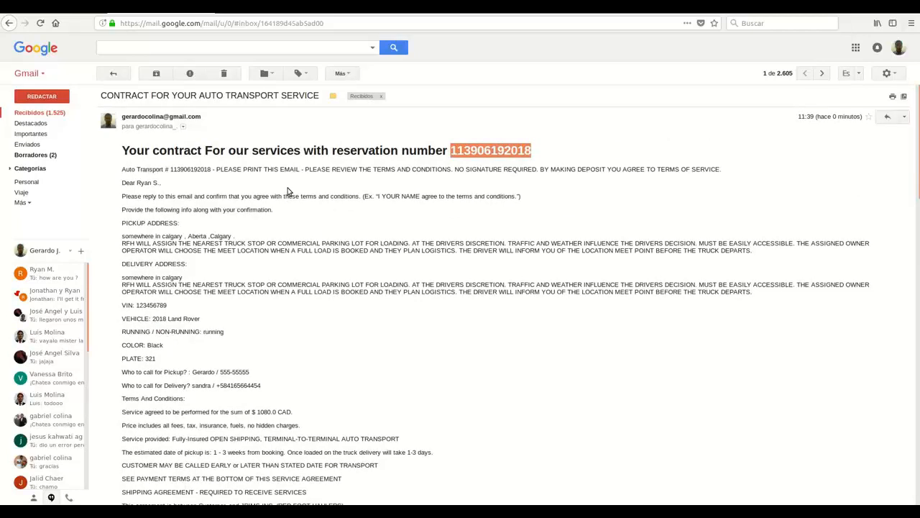
pyautogui.scroll(-1, 287, 190)
pyautogui.scroll(1, 288, 190)
pyautogui.scroll(-10, 277, 143)
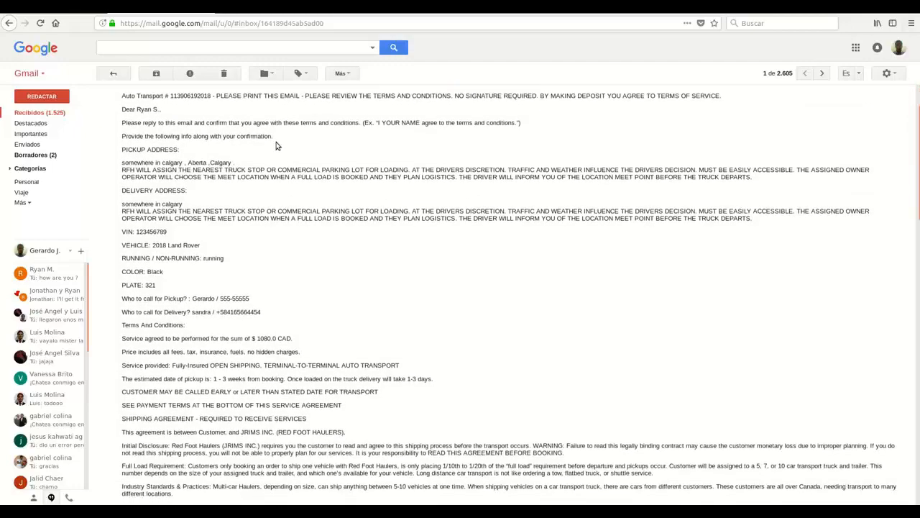
pyautogui.scroll(15, 277, 144)
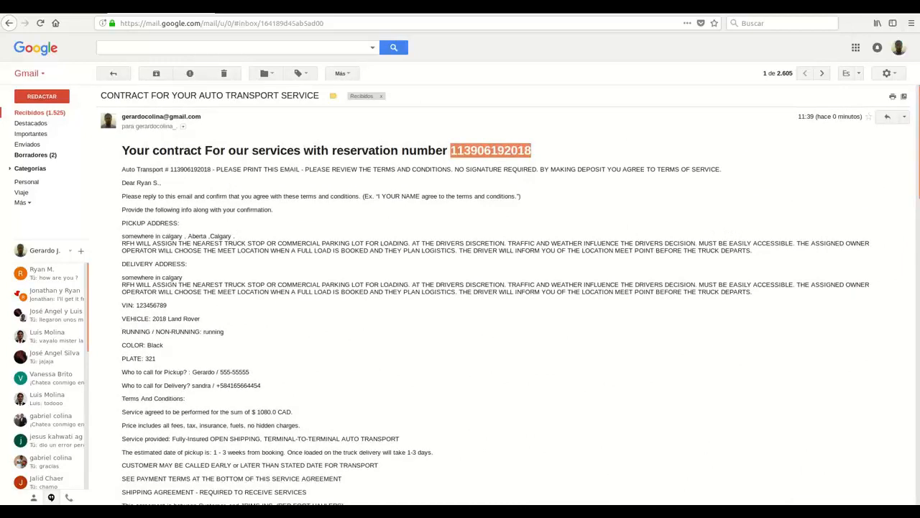
# Return to the inbox, then show the admin app's Waiting Room with its five pending reservations.
pyautogui.click(61, 113)
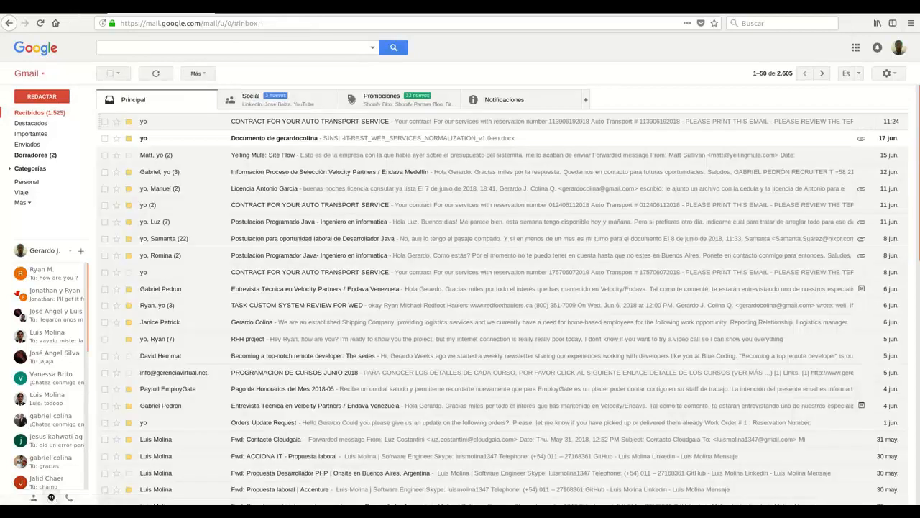
pyautogui.click(72, 7)
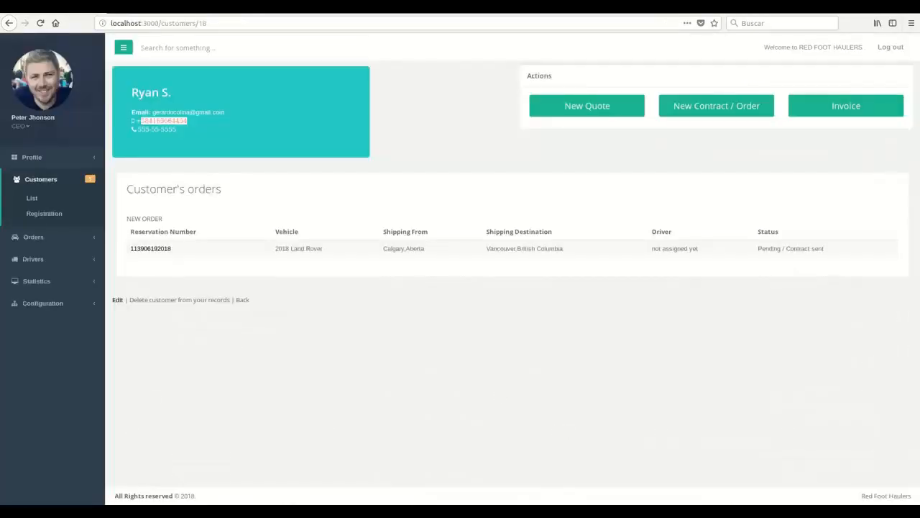
pyautogui.click(314, 145)
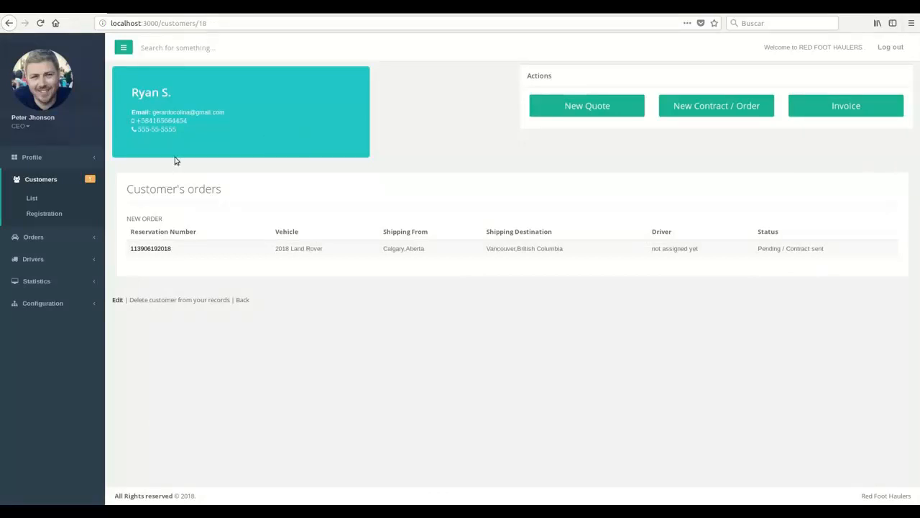
pyautogui.click(77, 238)
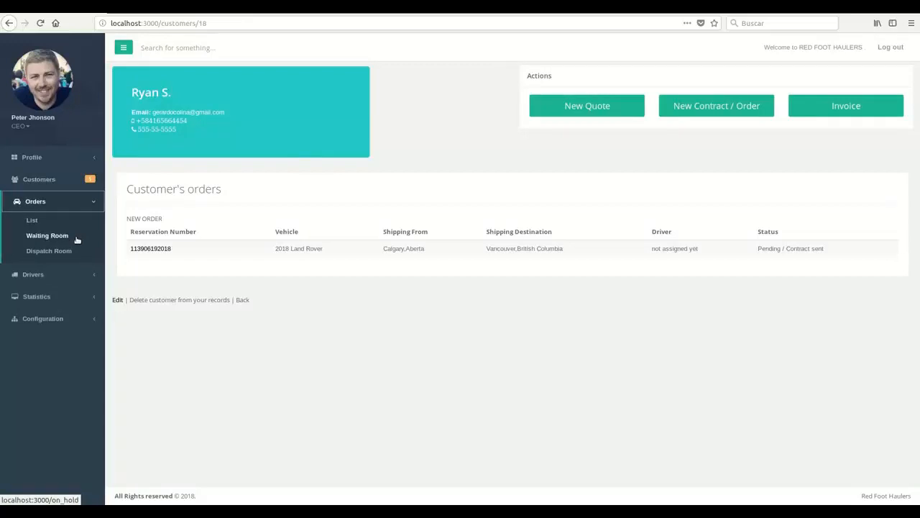
pyautogui.click(77, 239)
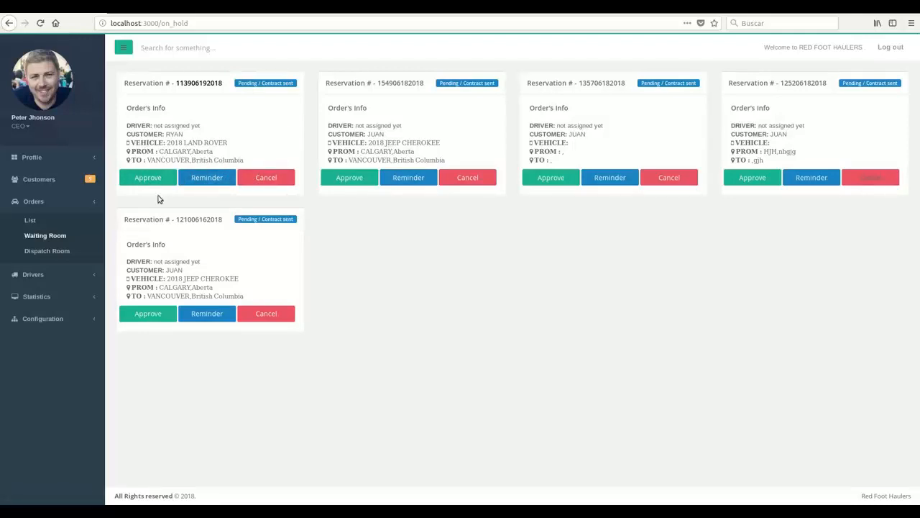
pyautogui.doubleClick(192, 83)
pyautogui.click(199, 107)
pyautogui.click(208, 183)
pyautogui.click(150, 178)
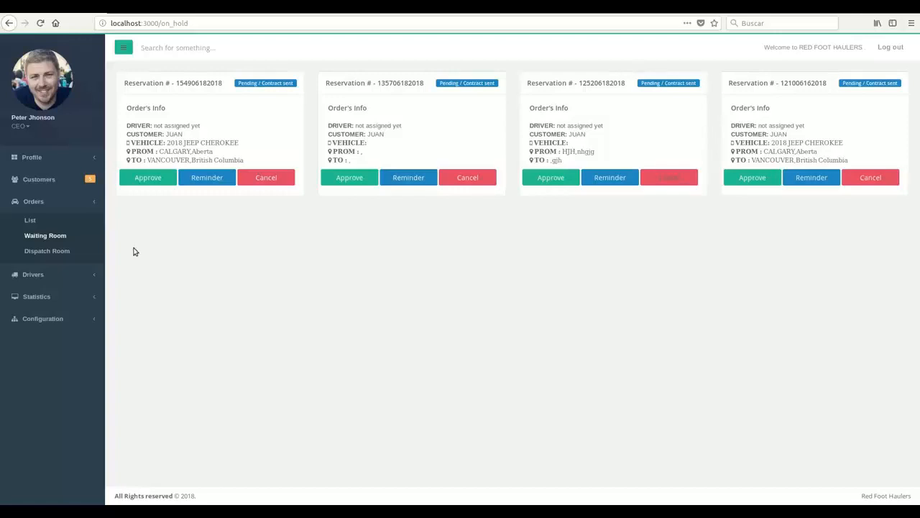
pyautogui.click(30, 251)
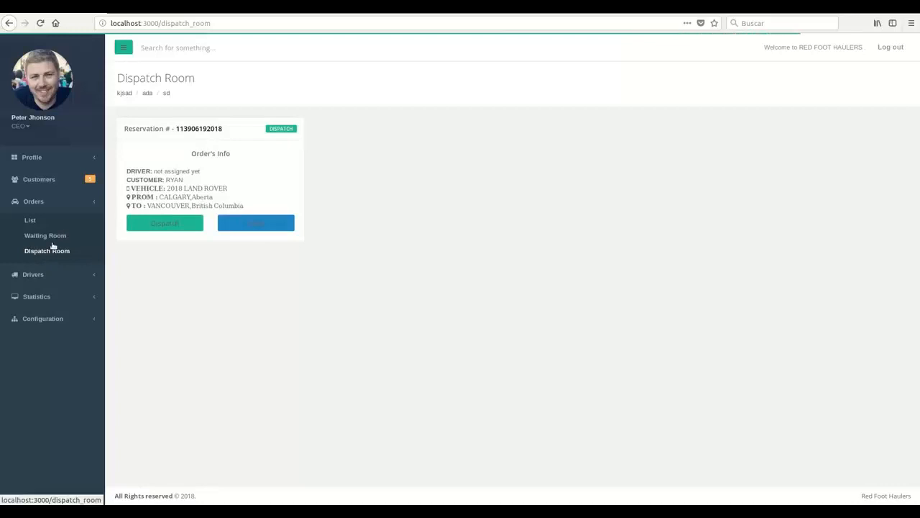
pyautogui.click(53, 235)
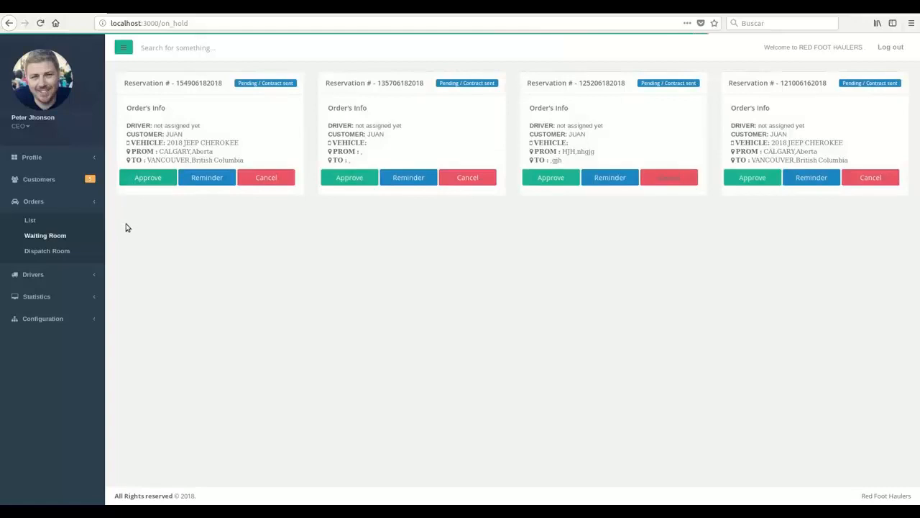
pyautogui.click(60, 251)
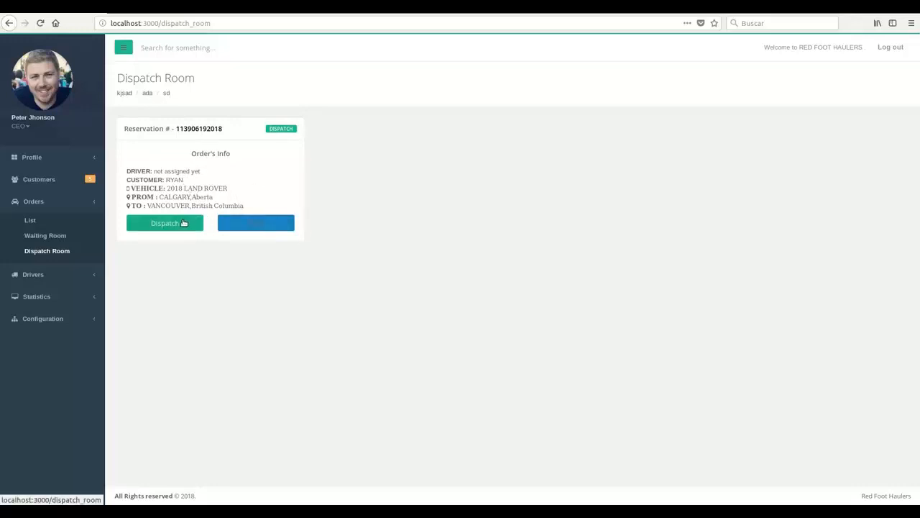
pyautogui.click(261, 226)
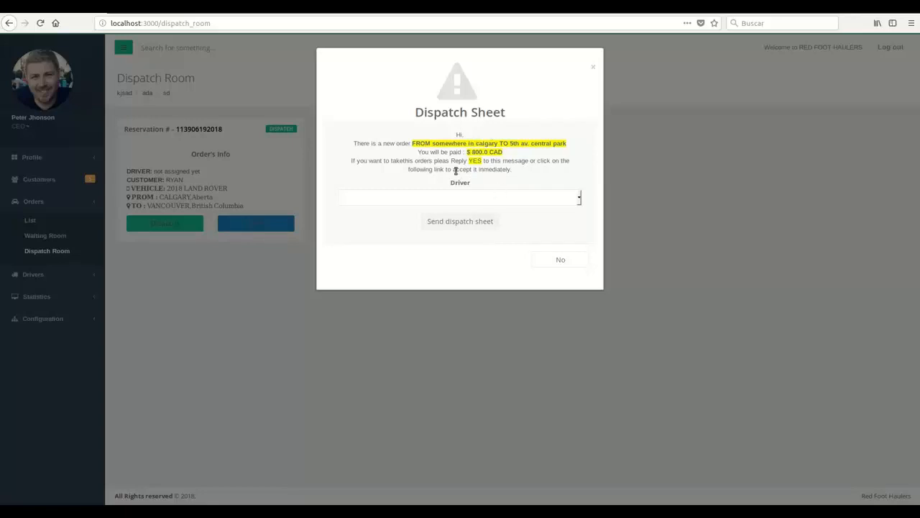
# Choose the first listed driver on the dispatch sheet, attempt sending it, and close it unsent.
pyautogui.click(507, 200)
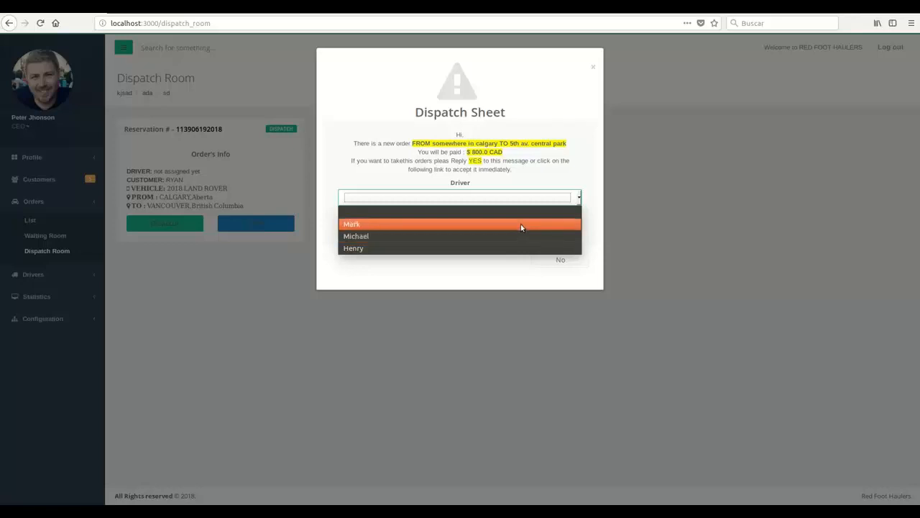
pyautogui.click(521, 225)
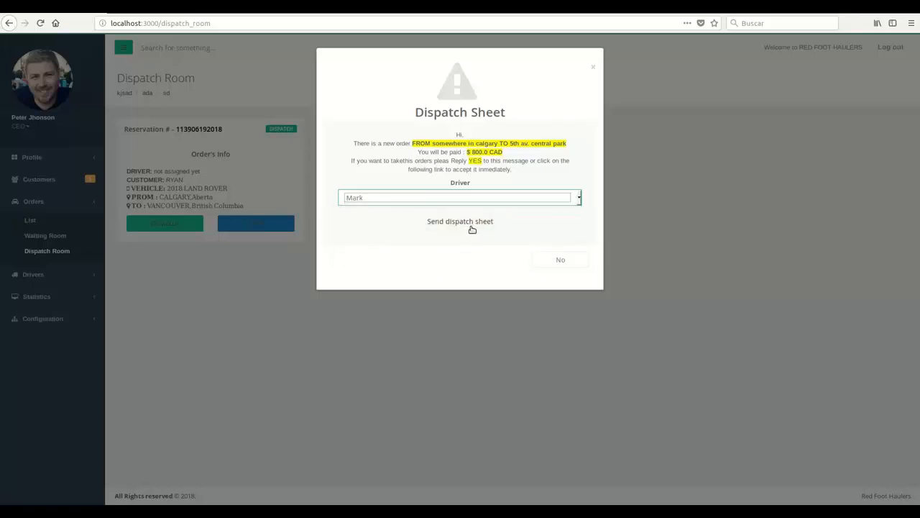
pyautogui.click(472, 230)
pyautogui.click(569, 263)
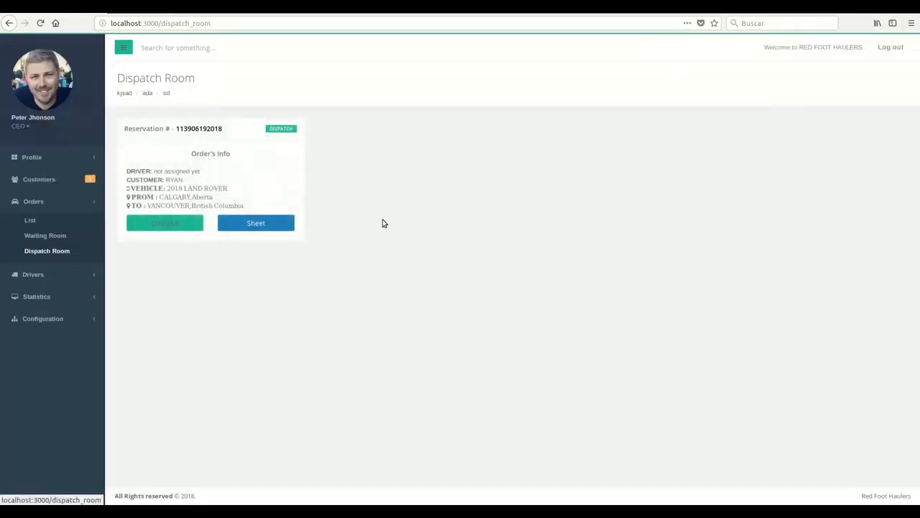
pyautogui.click(183, 220)
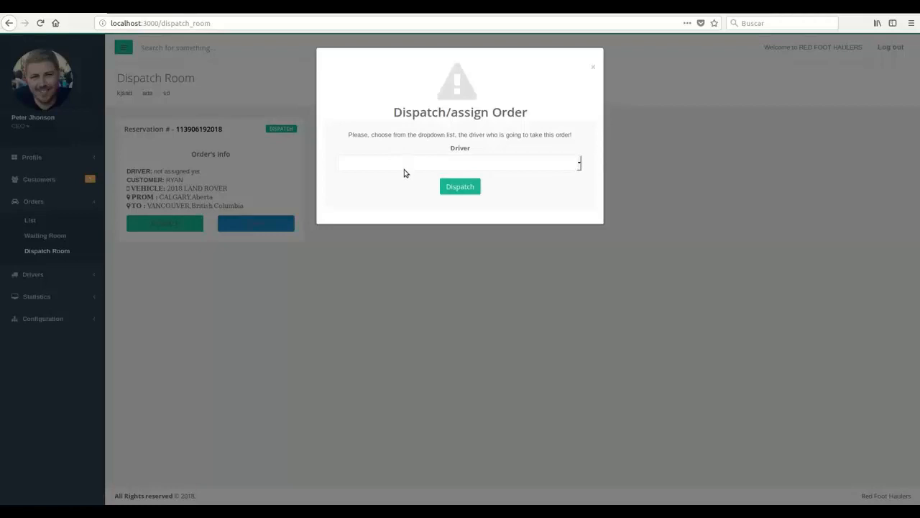
pyautogui.click(446, 169)
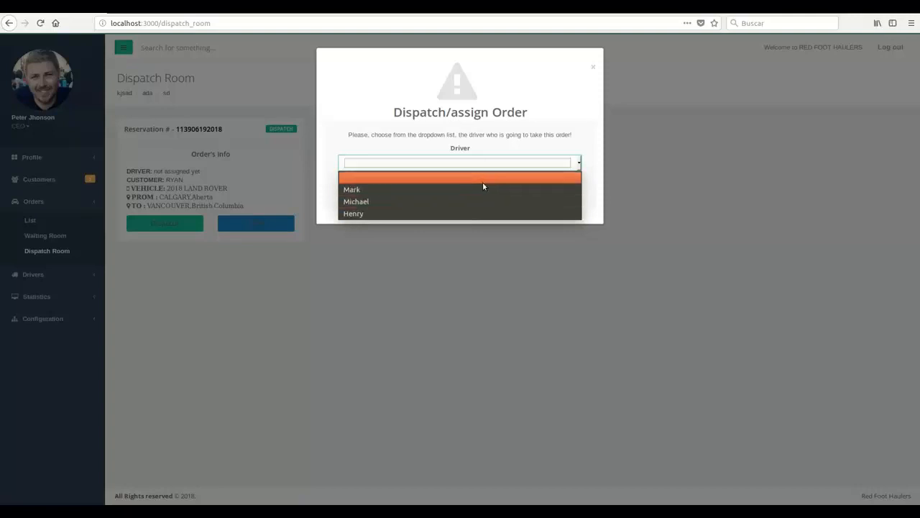
pyautogui.click(482, 191)
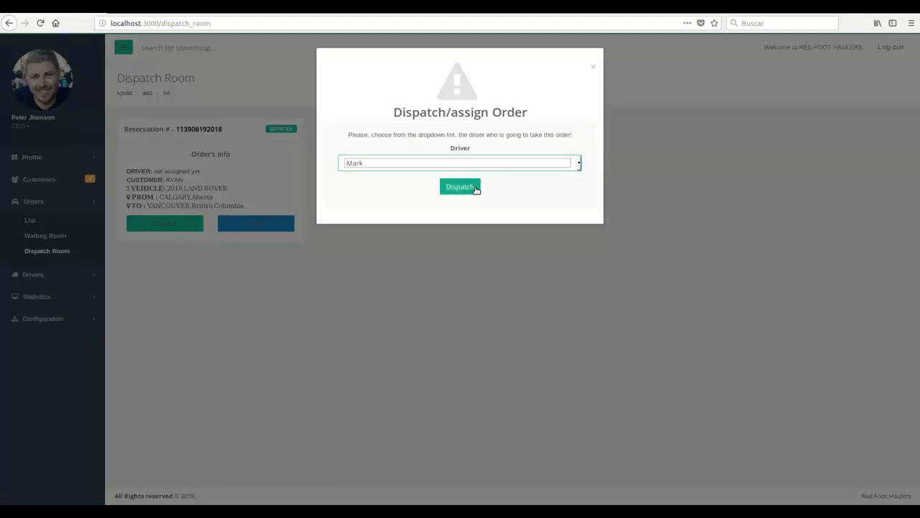
pyautogui.click(460, 187)
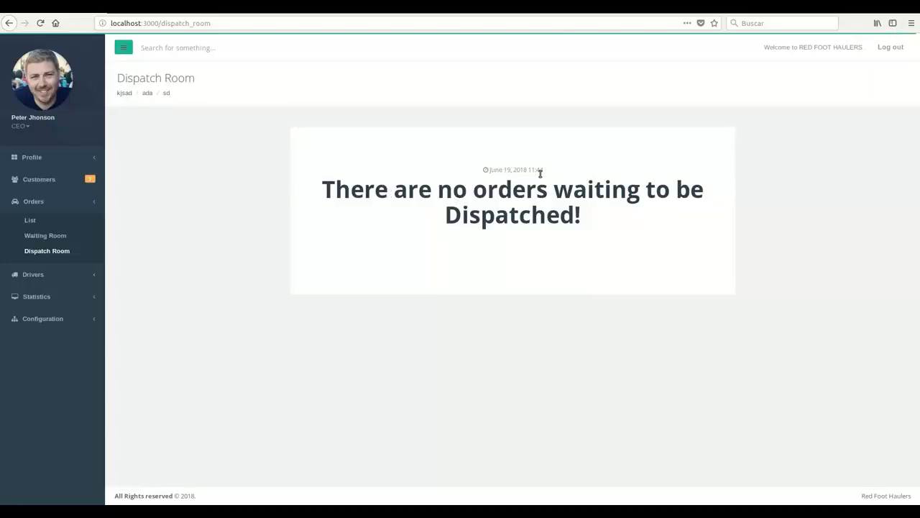
# Check the empty Dispatch Room message and expand the Drivers section.
pyautogui.doubleClick(541, 175)
pyautogui.click(202, 197)
pyautogui.click(72, 274)
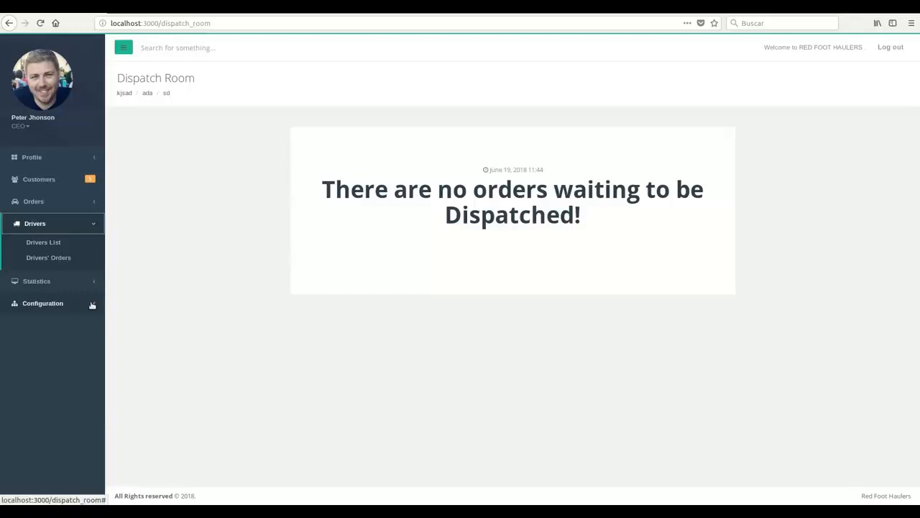
# Open the Drivers List and highlight the second driver's company name.
pyautogui.click(62, 245)
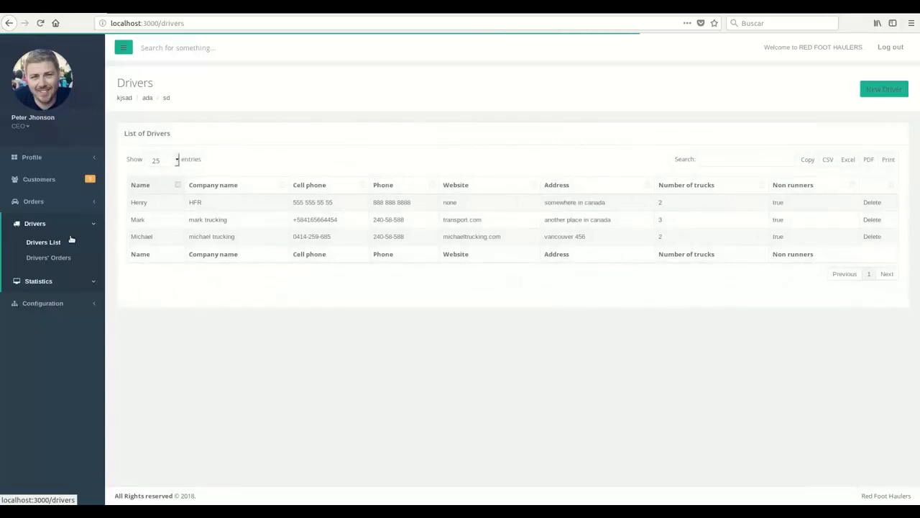
pyautogui.tripleClick(195, 223)
pyautogui.click(197, 224)
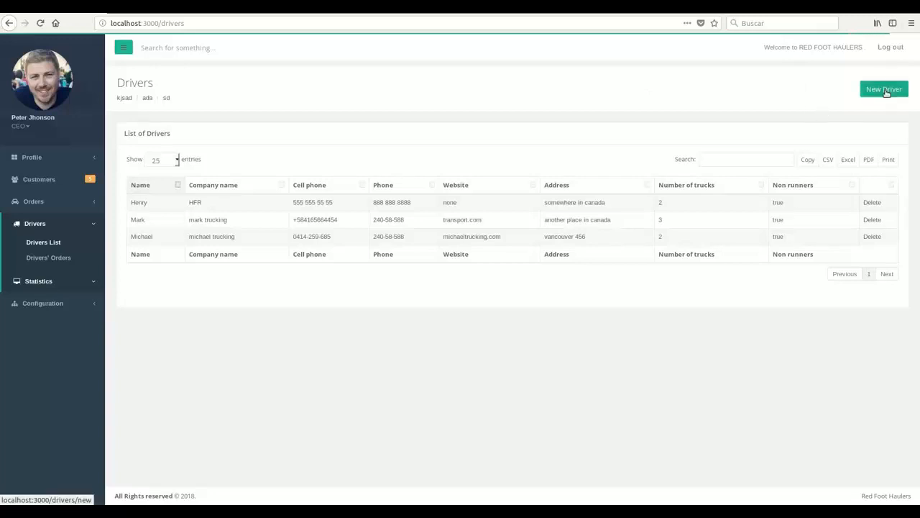
# Look at the New Driver form without adding one, then open the second driver's profile.
pyautogui.click(885, 92)
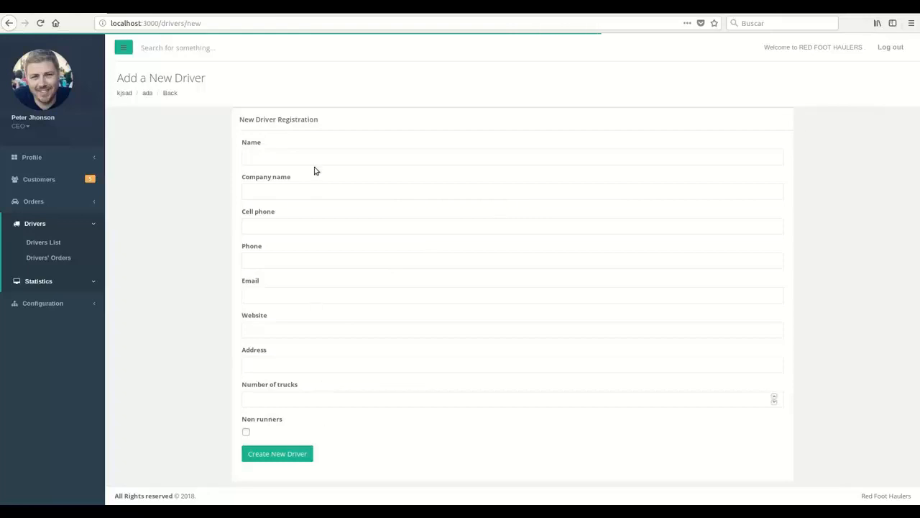
pyautogui.click(72, 248)
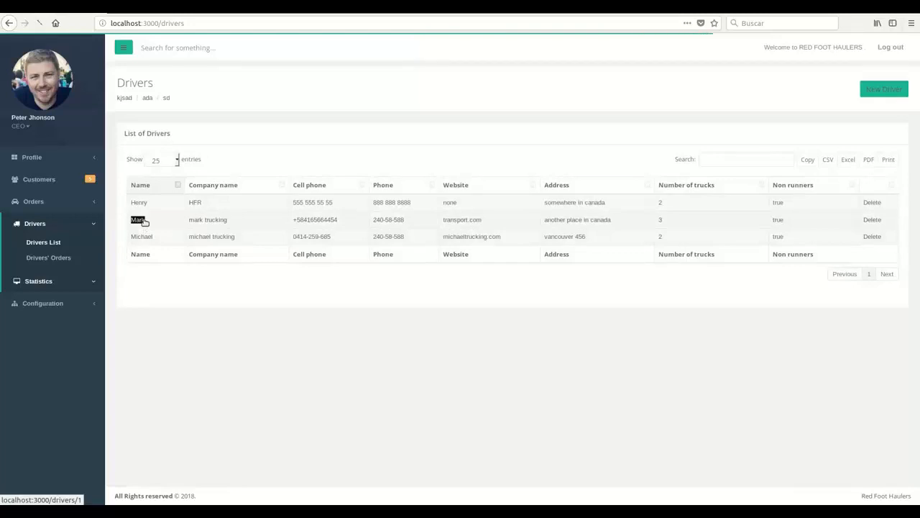
pyautogui.click(139, 220)
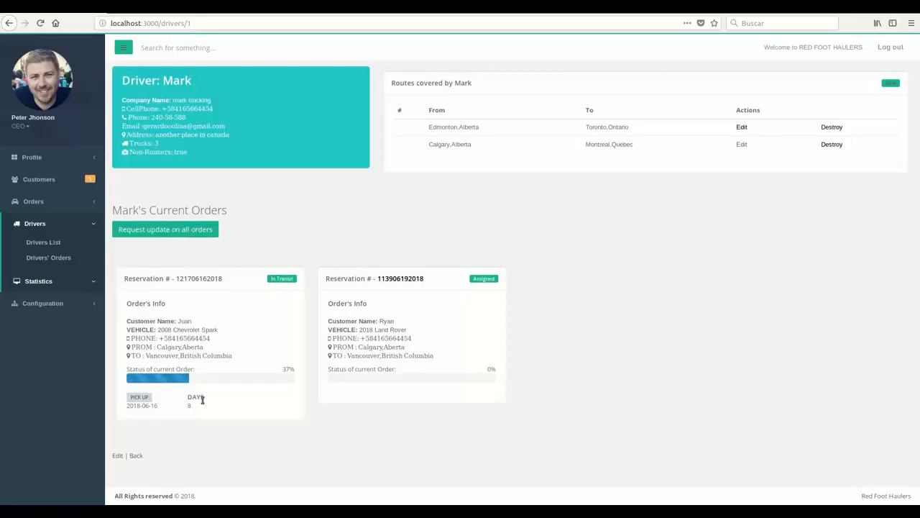
# Highlight the 8-day count and the assigned order's customer, then go to Profile > My Orders.
pyautogui.moveTo(193, 406); pyautogui.dragTo(184, 407)
pyautogui.doubleClick(387, 322)
pyautogui.click(394, 257)
pyautogui.click(94, 157)
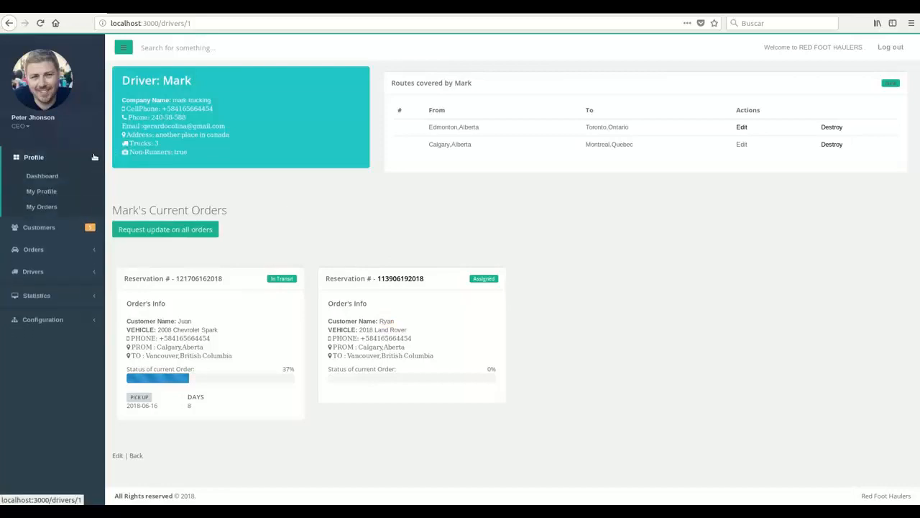
pyautogui.click(51, 207)
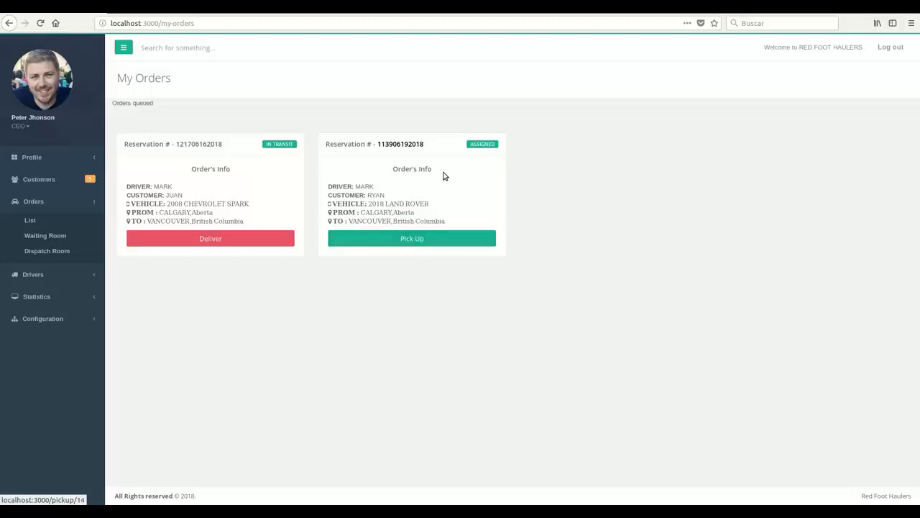
pyautogui.click(410, 236)
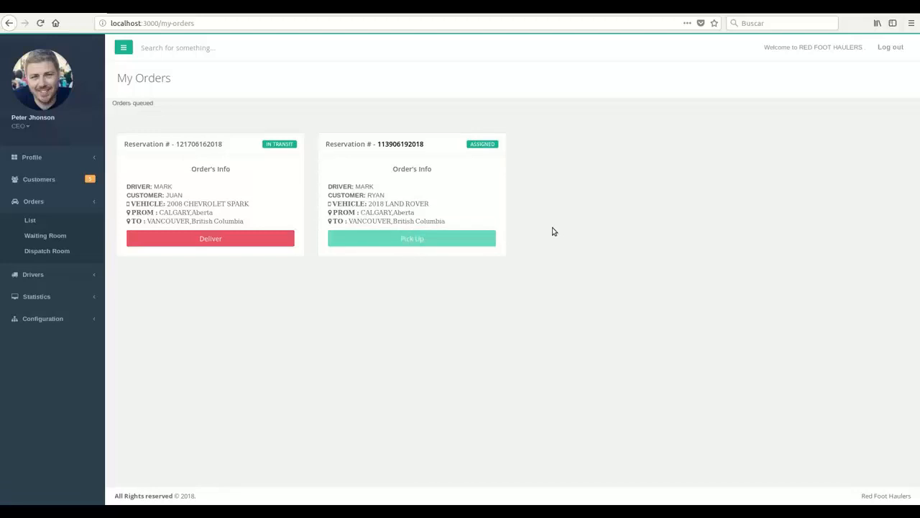
pyautogui.click(78, 272)
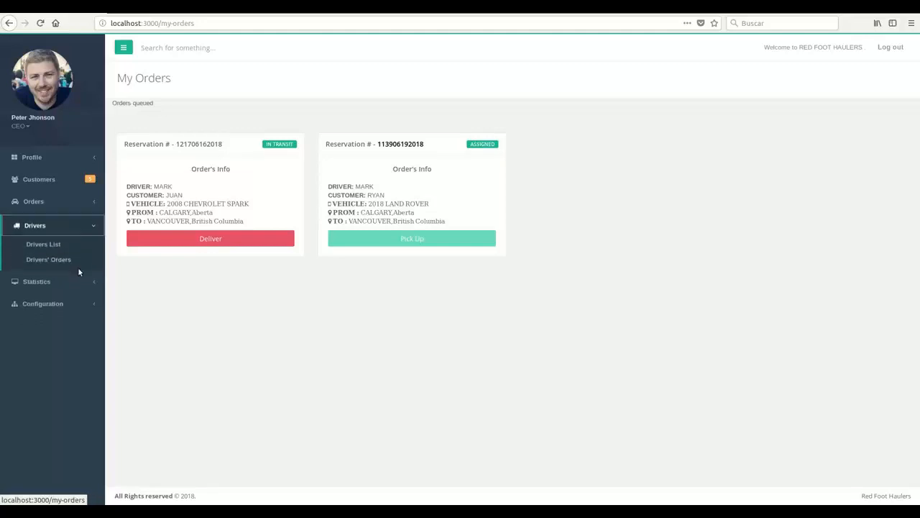
# Open the driver's page and highlight the pick-up date 2018-06-19 and the 5-day count.
pyautogui.click(56, 246)
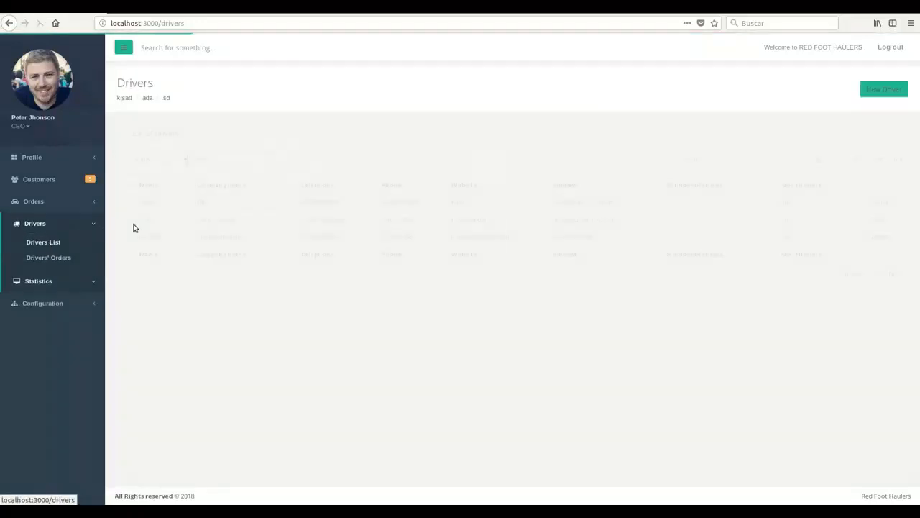
pyautogui.click(138, 220)
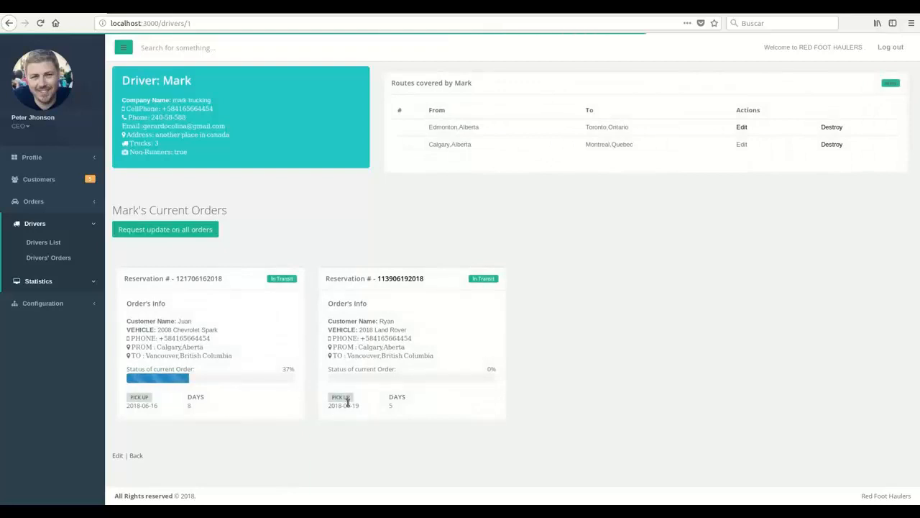
pyautogui.moveTo(360, 407); pyautogui.dragTo(350, 405)
pyautogui.moveTo(387, 406); pyautogui.dragTo(411, 406)
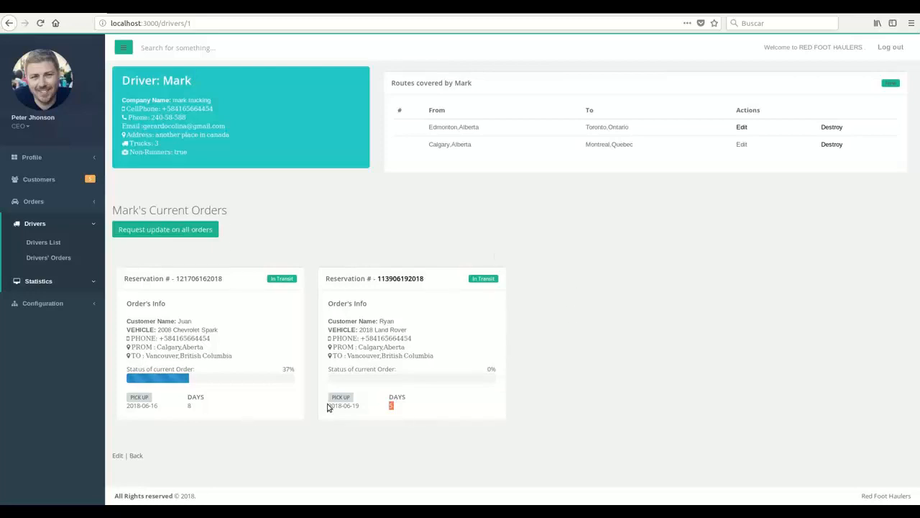
pyautogui.moveTo(352, 404); pyautogui.dragTo(324, 386)
pyautogui.moveTo(370, 410); pyautogui.dragTo(329, 410)
# Advance the system date one day to 2018-06-20 and reload driver Mark's page.
pyautogui.click(883, 7)
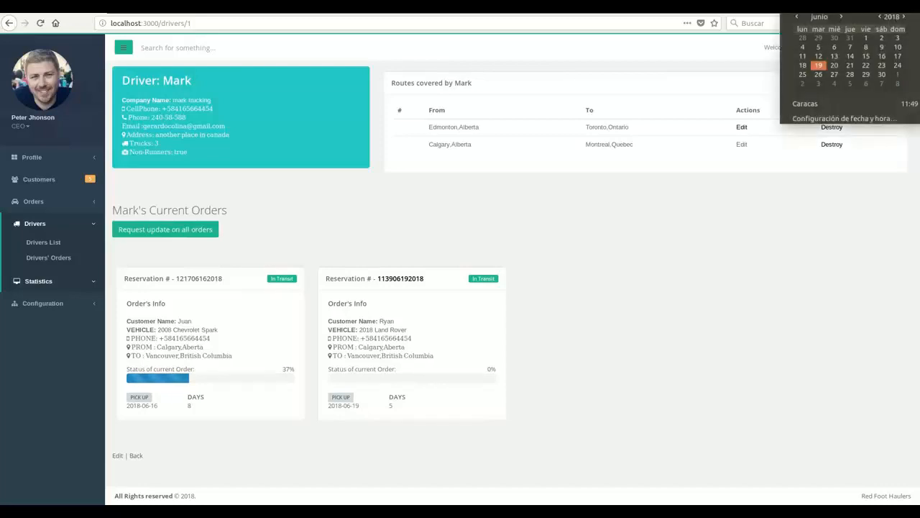
pyautogui.click(716, 169)
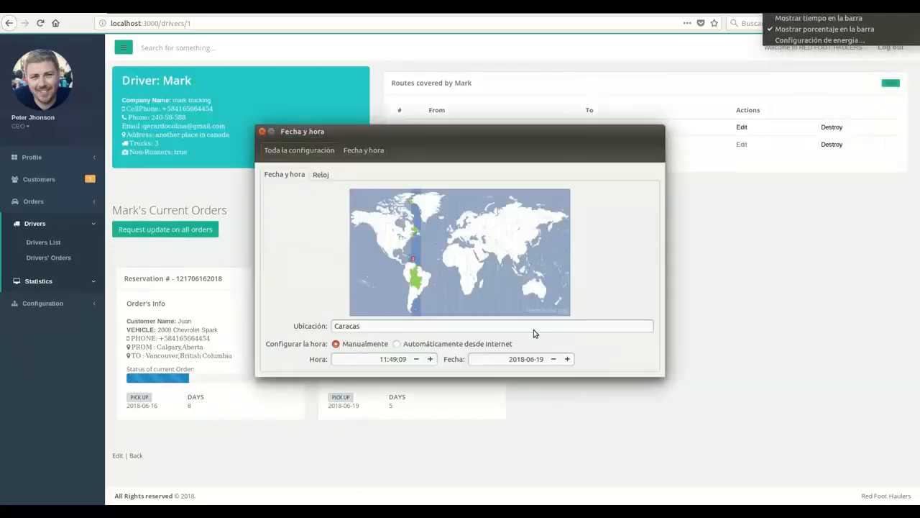
pyautogui.click(533, 329)
pyautogui.click(568, 359)
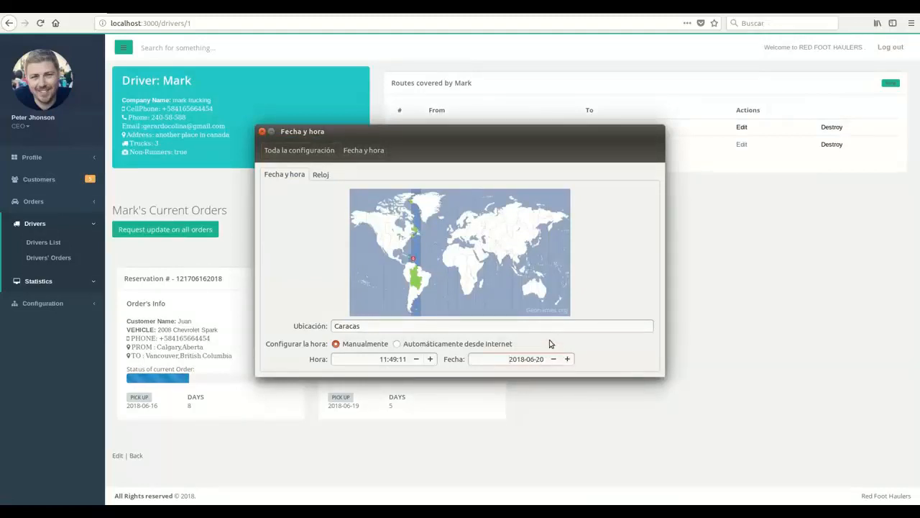
pyautogui.click(504, 326)
pyautogui.click(262, 133)
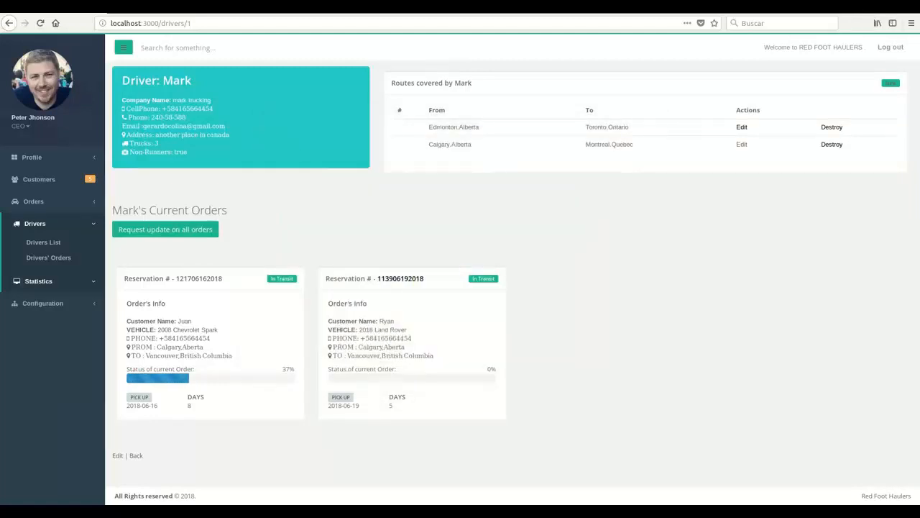
pyautogui.click(474, 23)
pyautogui.press('Return')
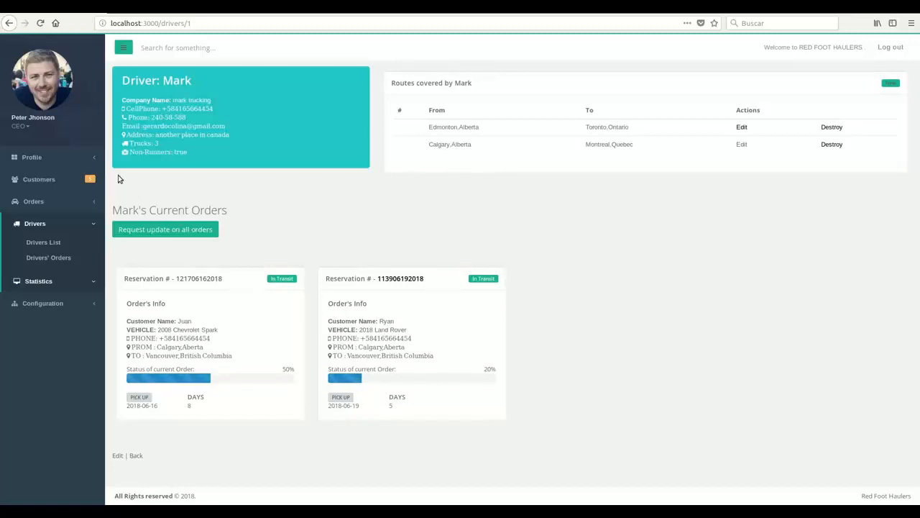
# Mark the second order in My Orders as delivered.
pyautogui.click(82, 159)
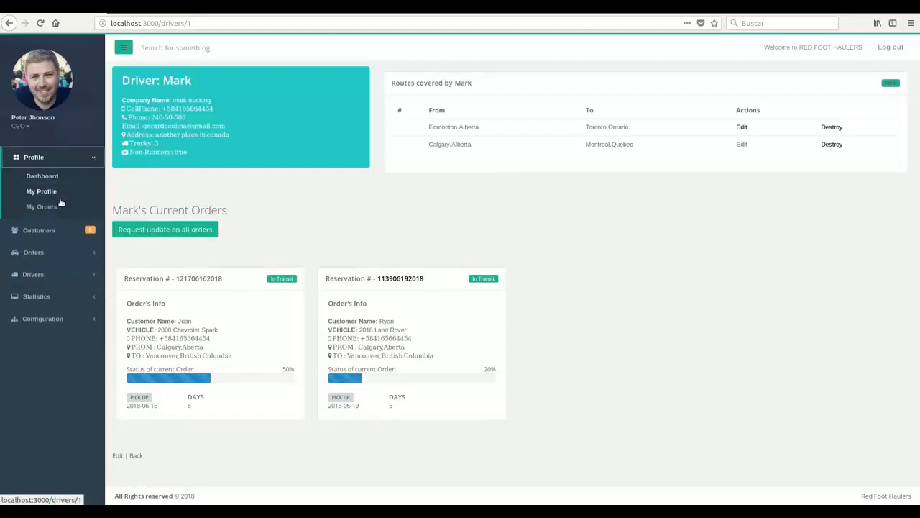
pyautogui.click(42, 206)
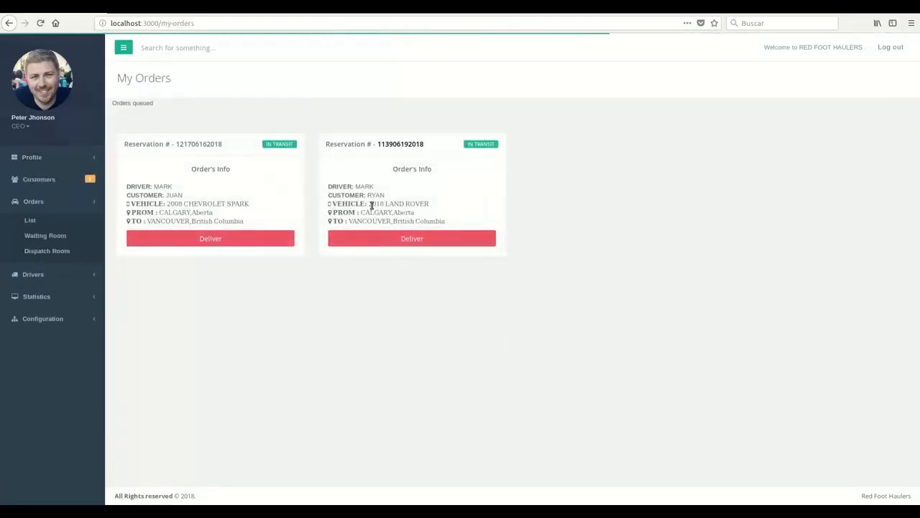
pyautogui.click(410, 242)
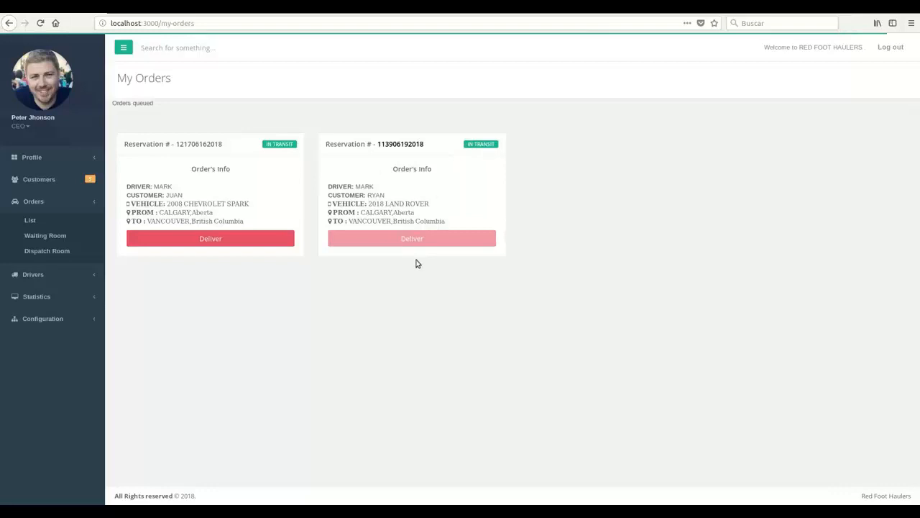
pyautogui.click(92, 275)
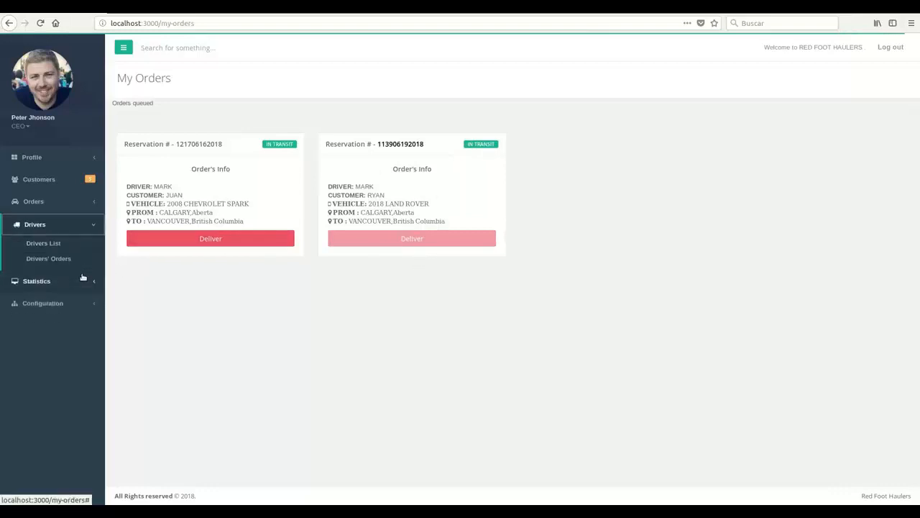
pyautogui.click(62, 245)
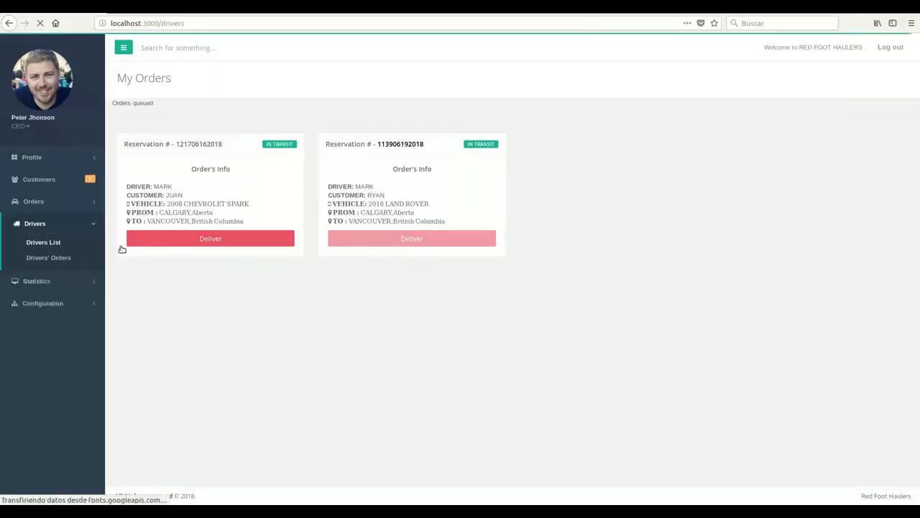
pyautogui.doubleClick(141, 237)
pyautogui.doubleClick(138, 219)
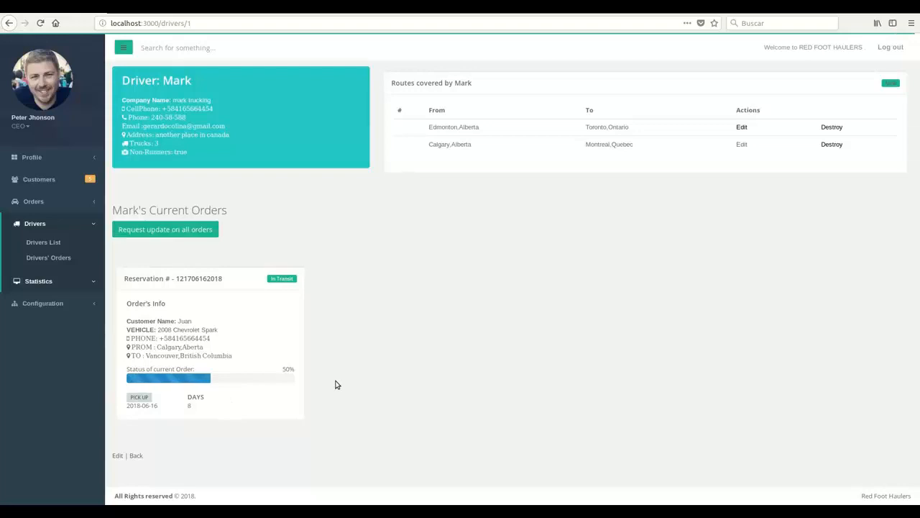
pyautogui.click(62, 202)
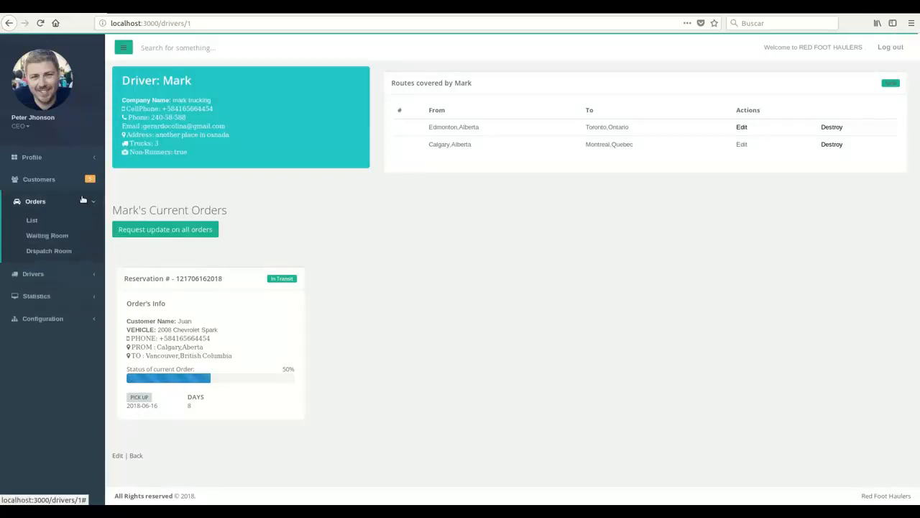
# Check the order's Delivered status in the full orders list, then open the Drivers list.
pyautogui.click(33, 222)
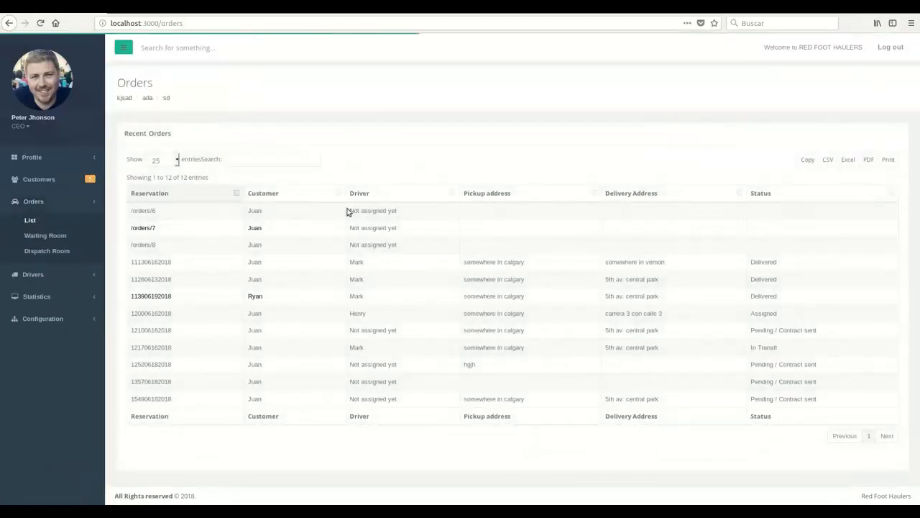
pyautogui.doubleClick(259, 297)
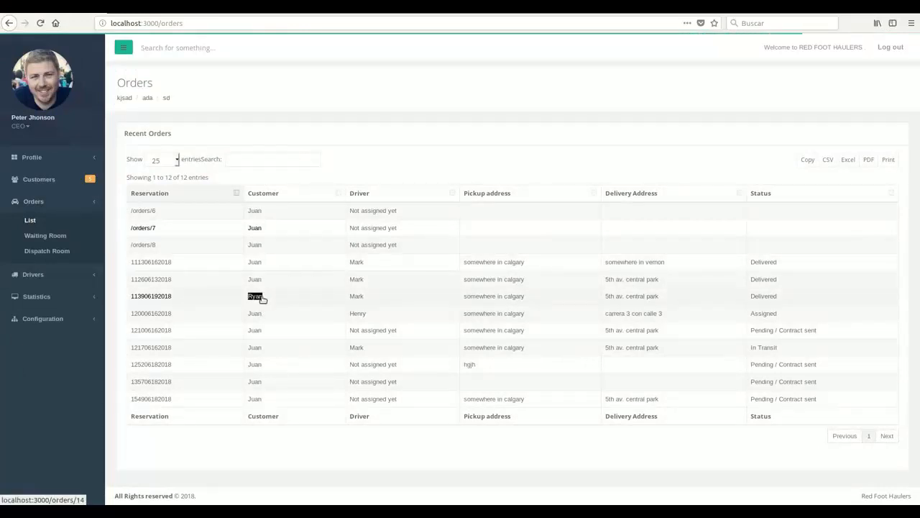
pyautogui.click(264, 292)
pyautogui.doubleClick(258, 298)
pyautogui.click(240, 301)
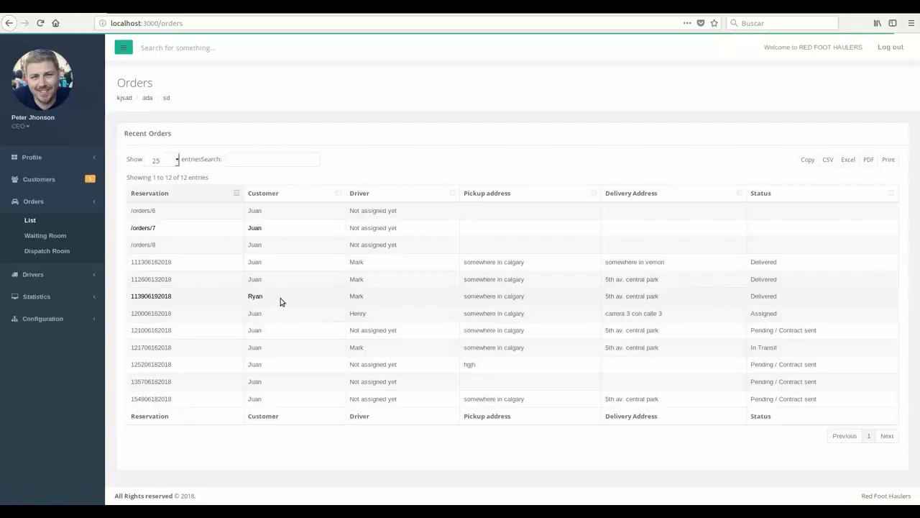
pyautogui.doubleClick(756, 294)
pyautogui.click(358, 297)
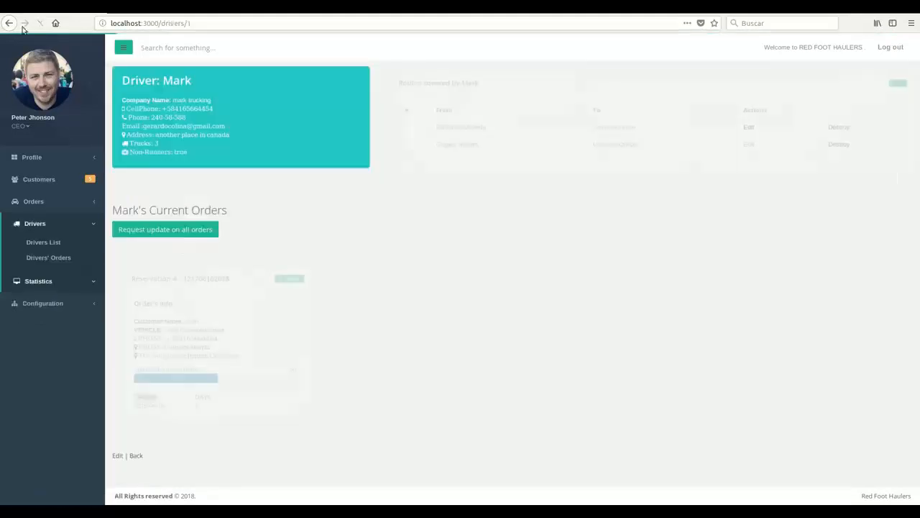
pyautogui.click(9, 24)
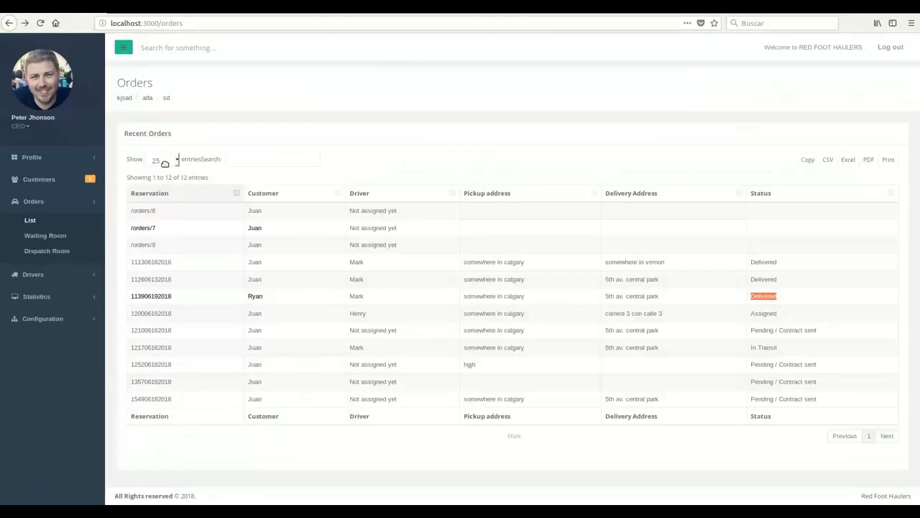
pyautogui.click(36, 275)
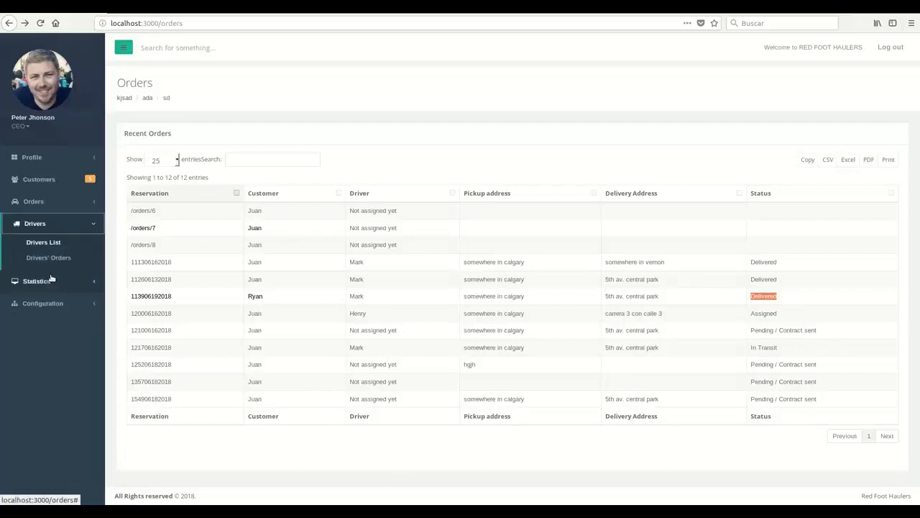
pyautogui.click(53, 248)
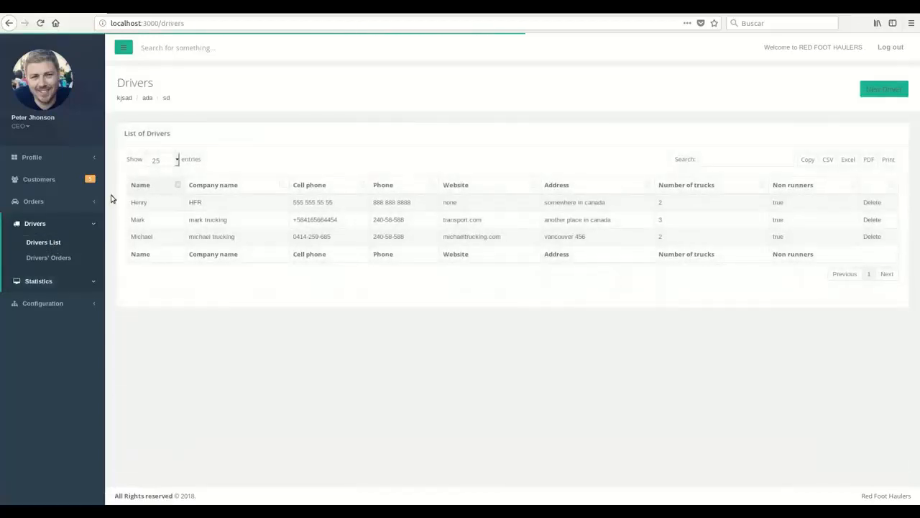
# Open driver Mark's page and draft an orders update request for in-transit work order #1.
pyautogui.doubleClick(138, 220)
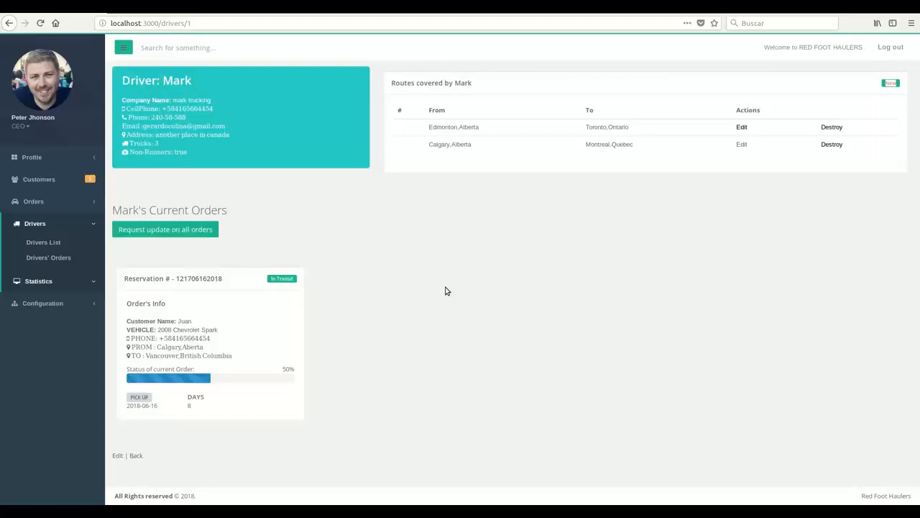
pyautogui.click(157, 239)
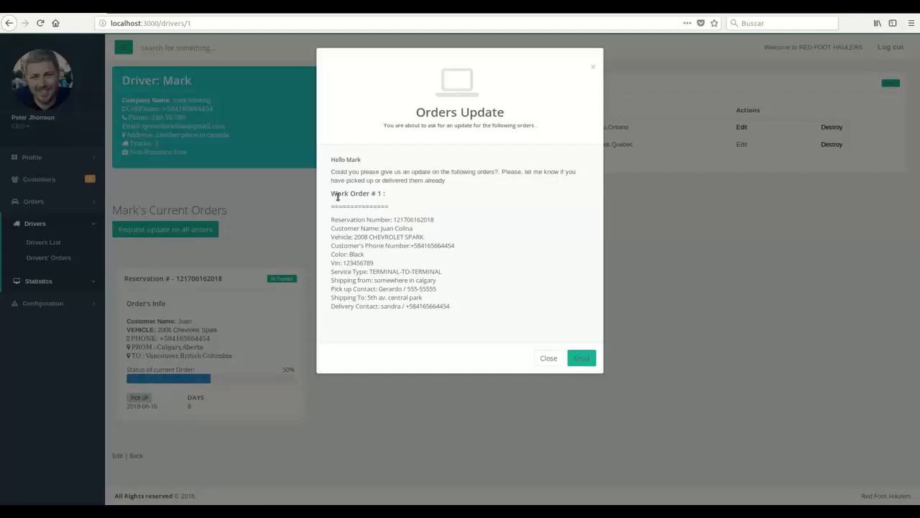
# Review the Work Order #1 details and send the Orders Update request to the driver.
pyautogui.moveTo(333, 194); pyautogui.dragTo(471, 327)
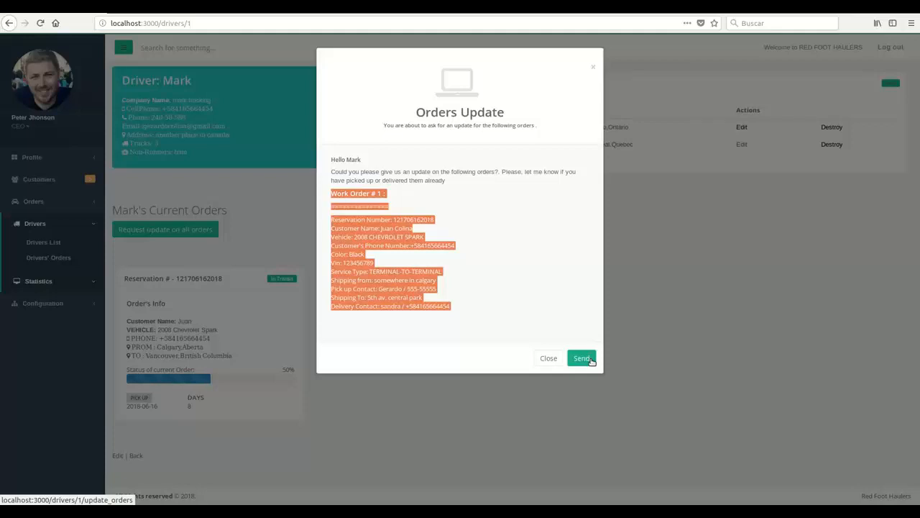
pyautogui.click(581, 358)
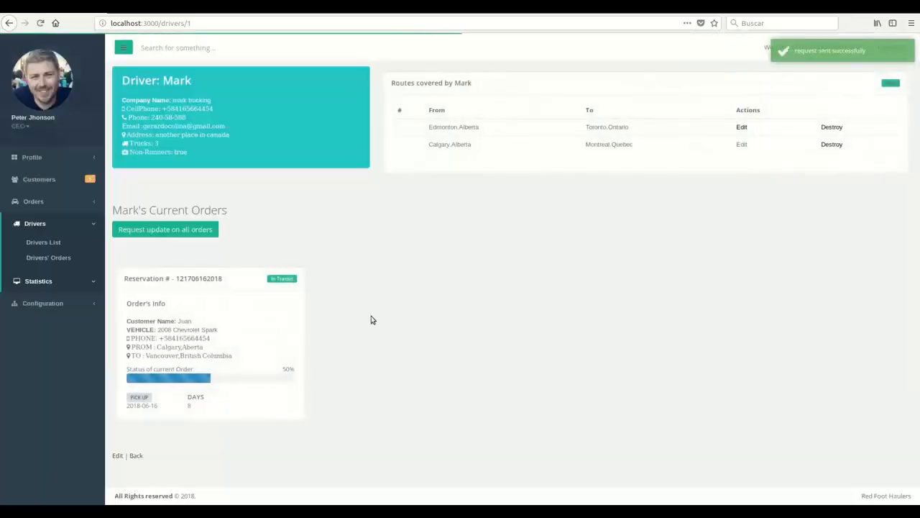
# Refresh Gmail and open the new Orders Update Request email to read its order details.
pyautogui.hotkey('ctrl', 'Tab')
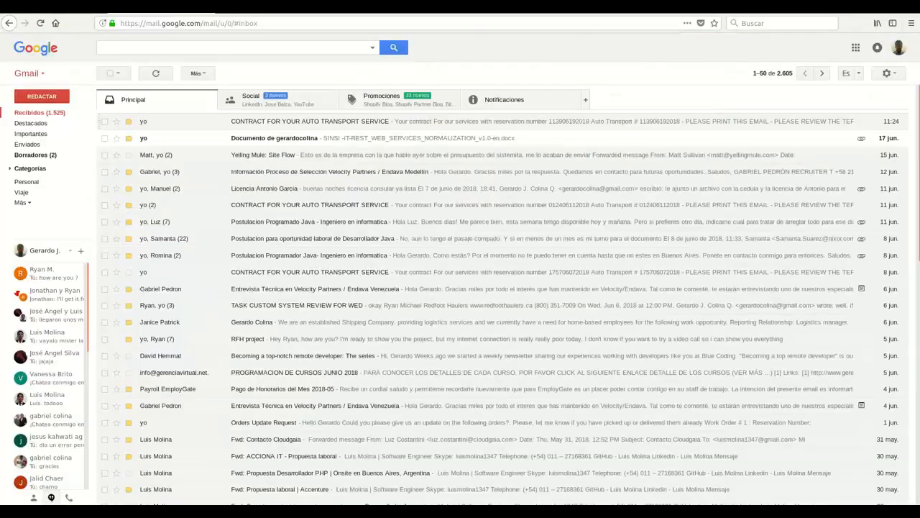
pyautogui.click(156, 73)
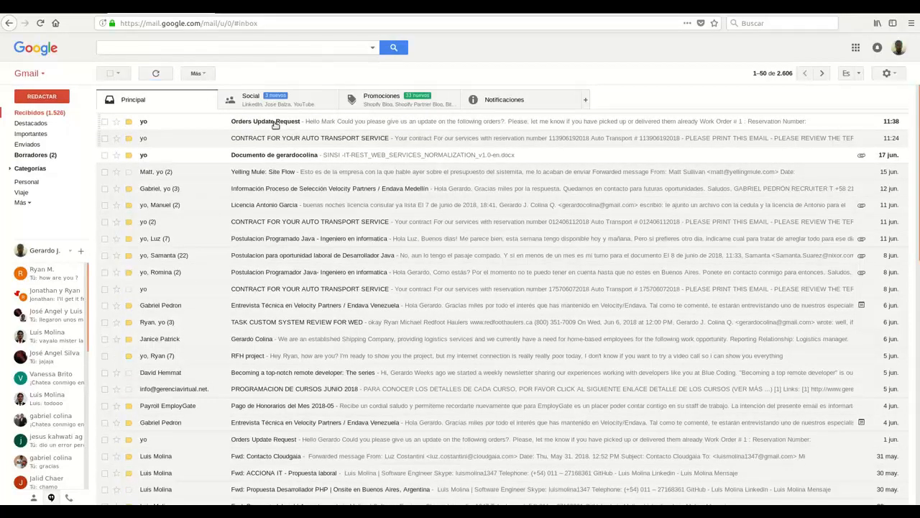
pyautogui.click(275, 123)
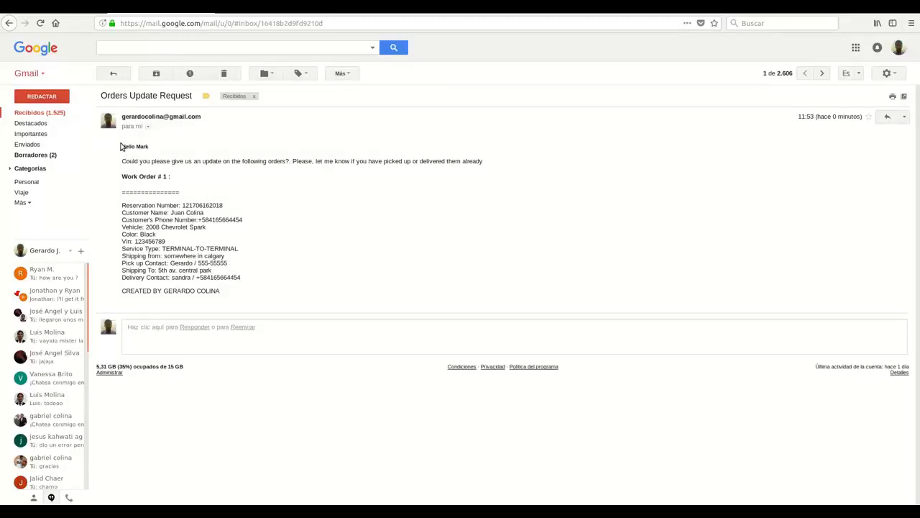
pyautogui.moveTo(121, 147); pyautogui.dragTo(262, 279)
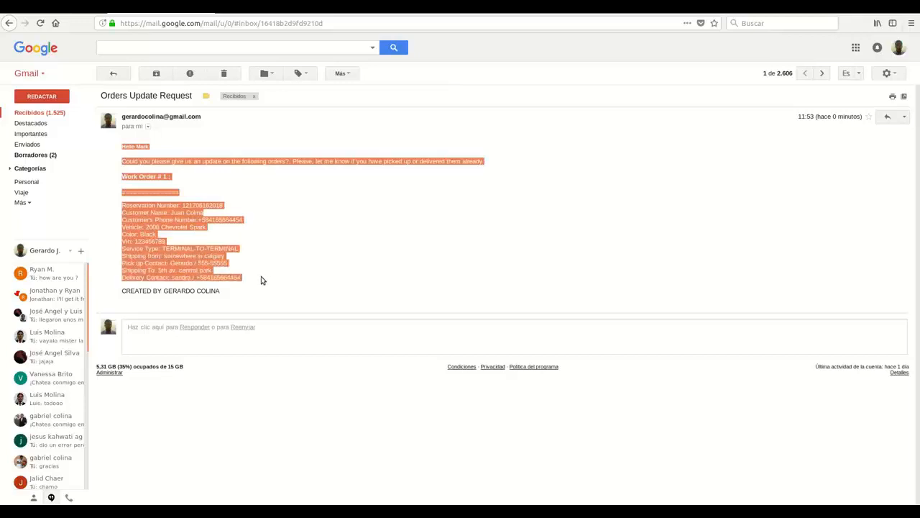
pyautogui.doubleClick(275, 224)
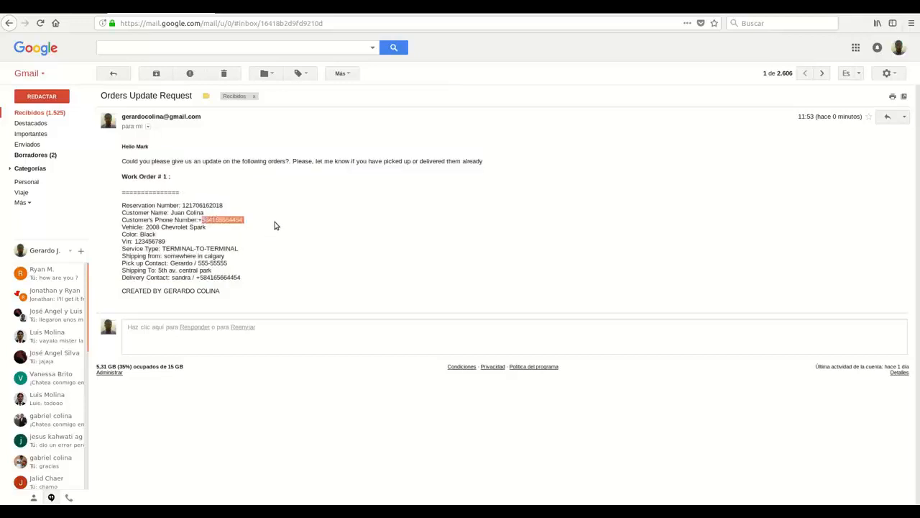
pyautogui.click(275, 213)
# Return to the Gmail inbox list, then open the admin Dashboard from the Profile section.
pyautogui.click(57, 115)
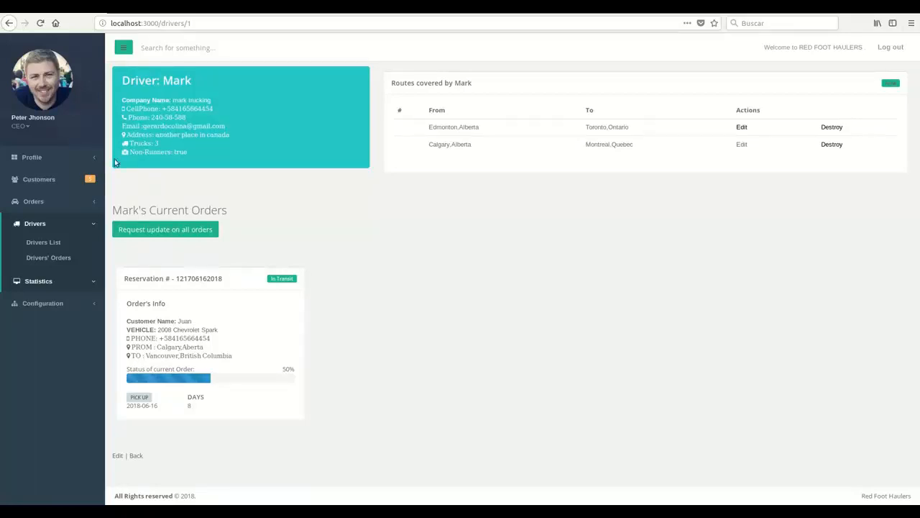
pyautogui.click(82, 160)
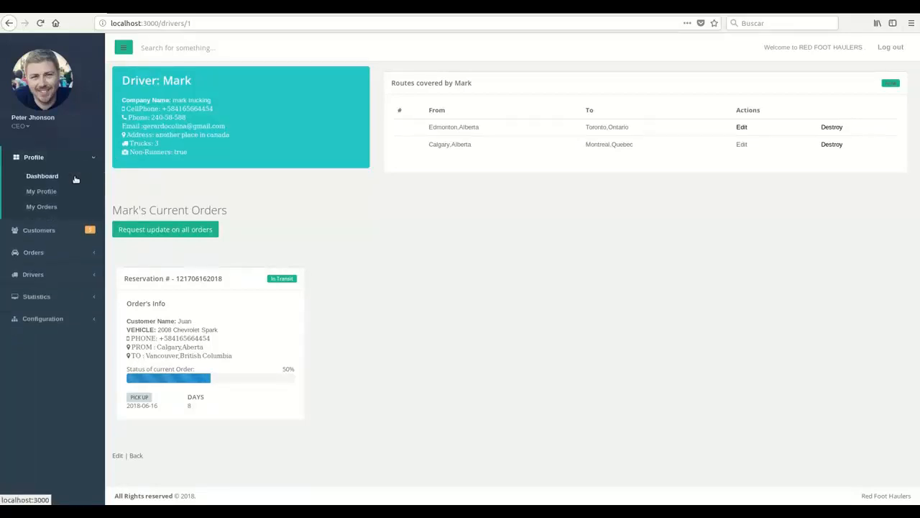
pyautogui.click(74, 177)
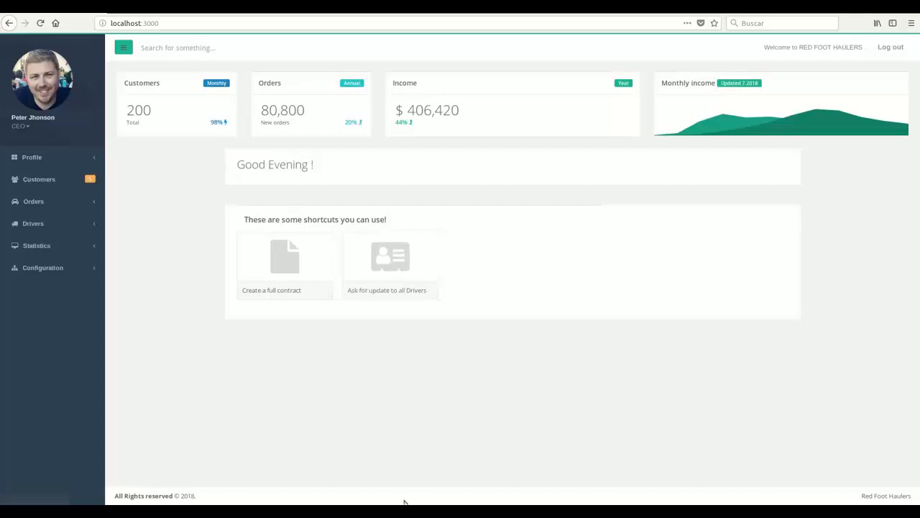
# Ask all drivers for an order update via the dashboard shortcut and acknowledge the sent alert.
pyautogui.click(405, 271)
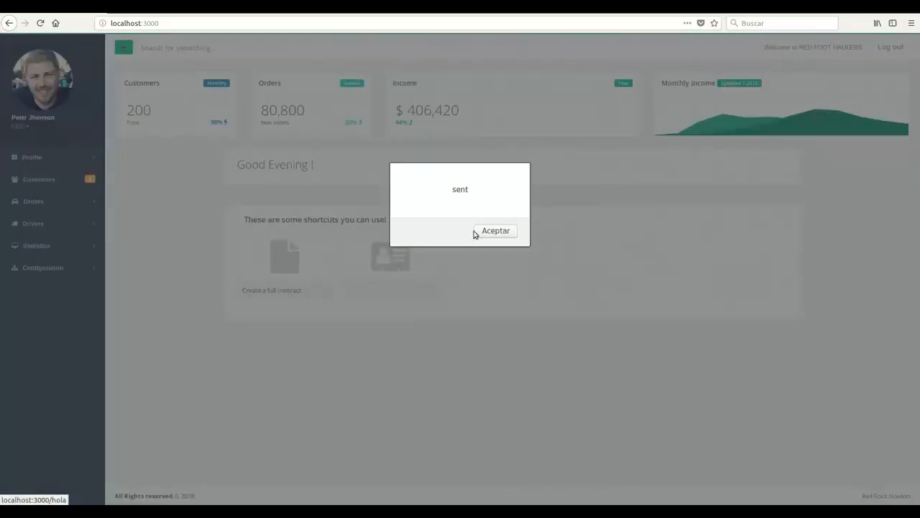
pyautogui.click(495, 236)
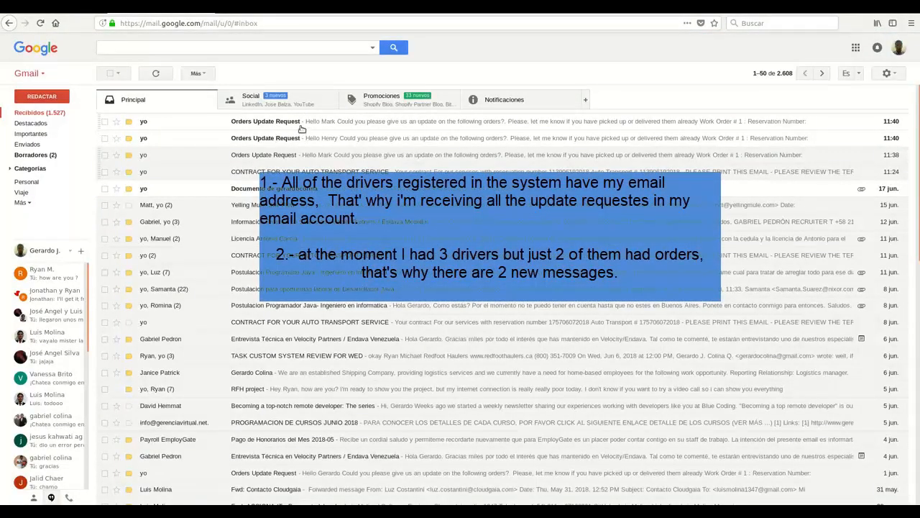
# Open both Orders Update Request emails and compare their customers' first names.
pyautogui.click(301, 126)
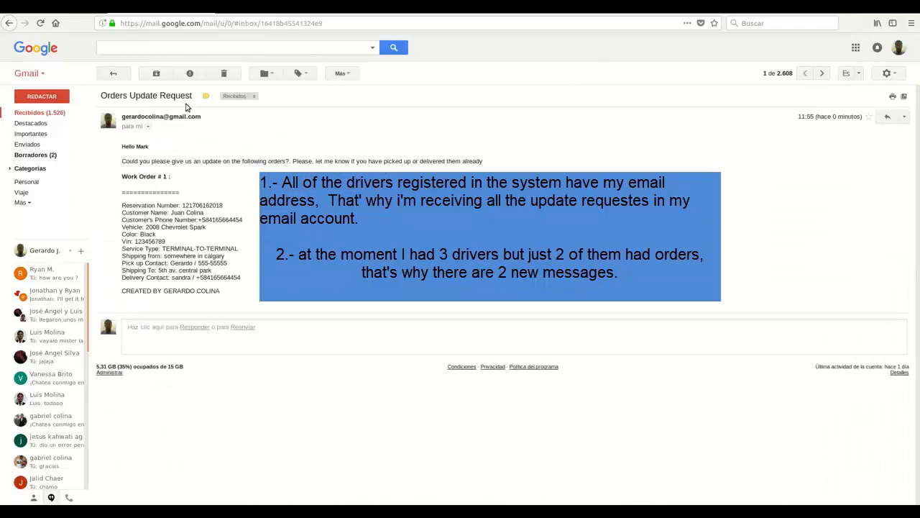
pyautogui.click(123, 80)
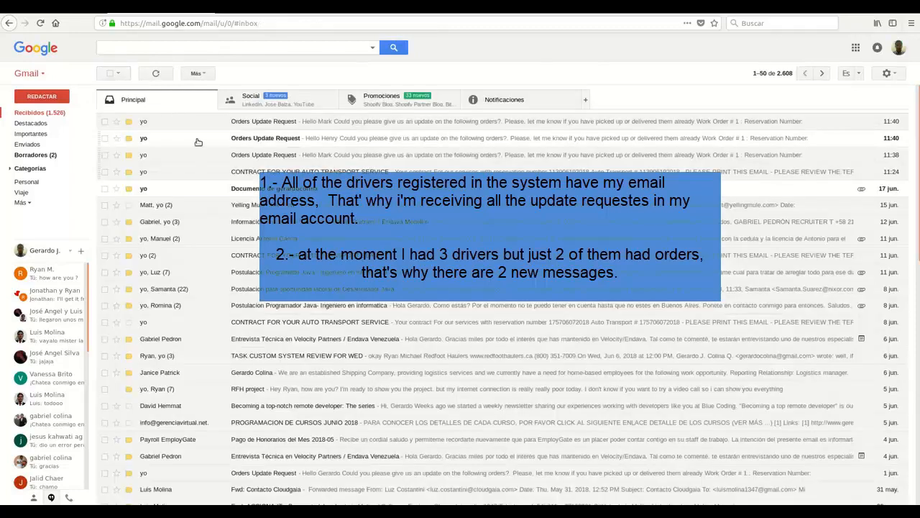
pyautogui.click(199, 143)
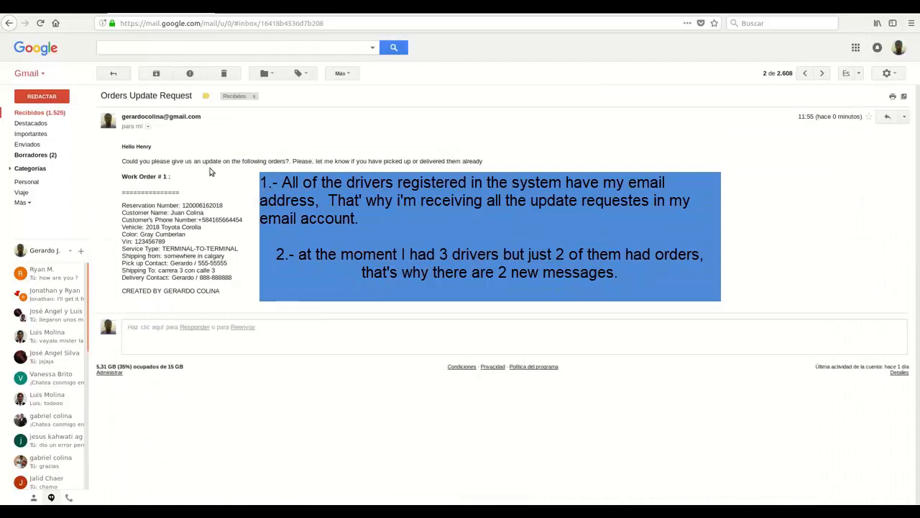
pyautogui.doubleClick(177, 213)
pyautogui.click(113, 75)
pyautogui.click(232, 121)
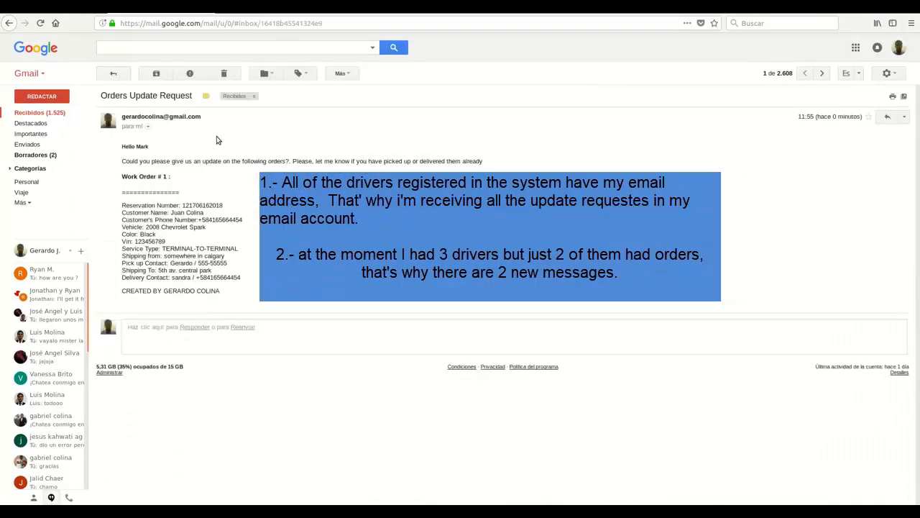
pyautogui.doubleClick(177, 215)
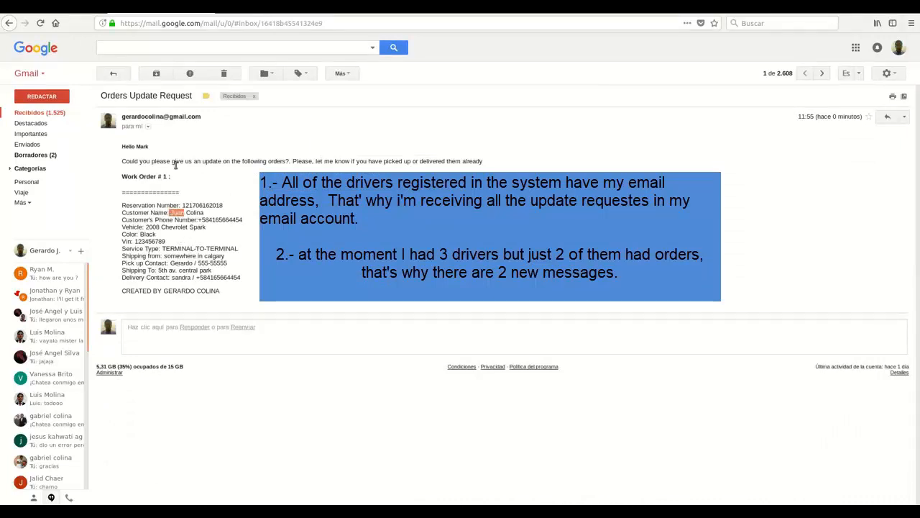
pyautogui.click(115, 75)
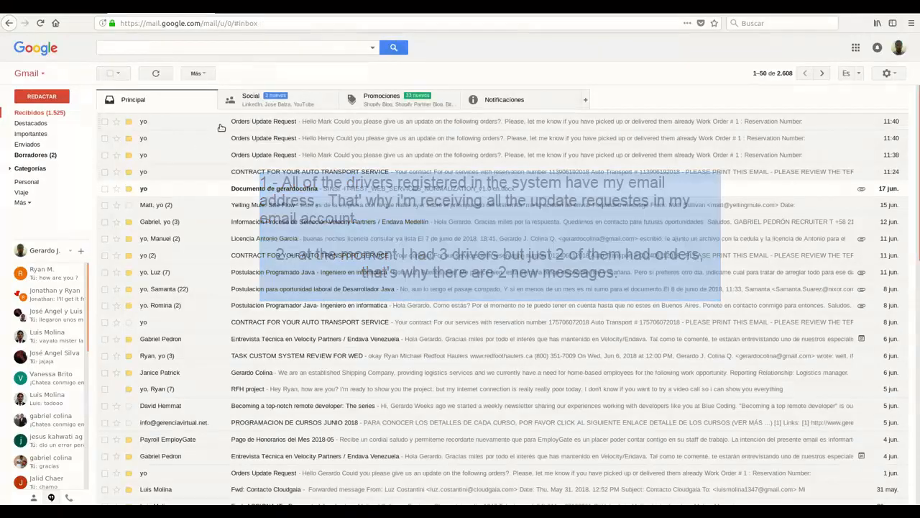
pyautogui.click(225, 121)
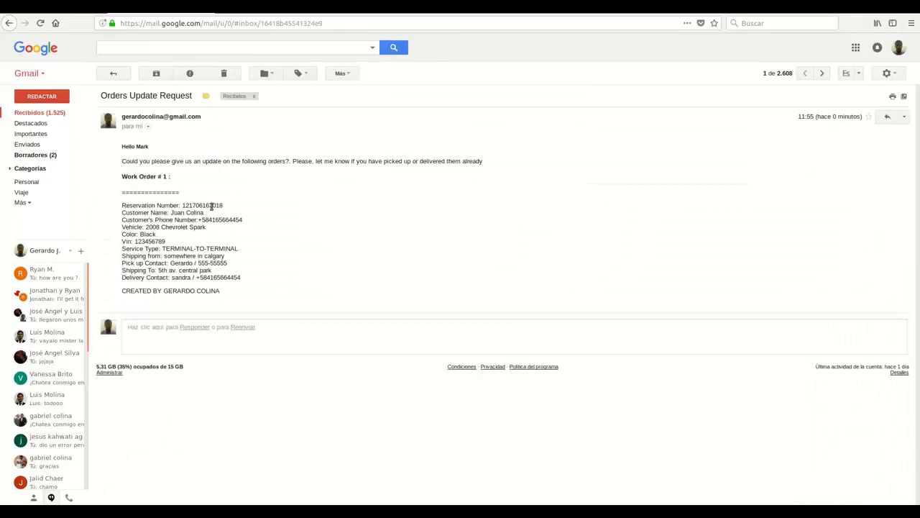
pyautogui.doubleClick(193, 206)
pyautogui.click(115, 73)
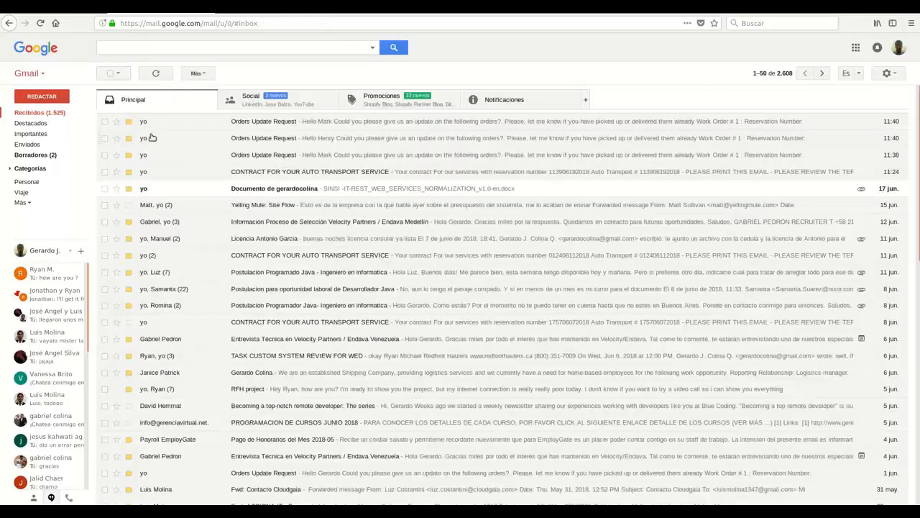
pyautogui.click(154, 138)
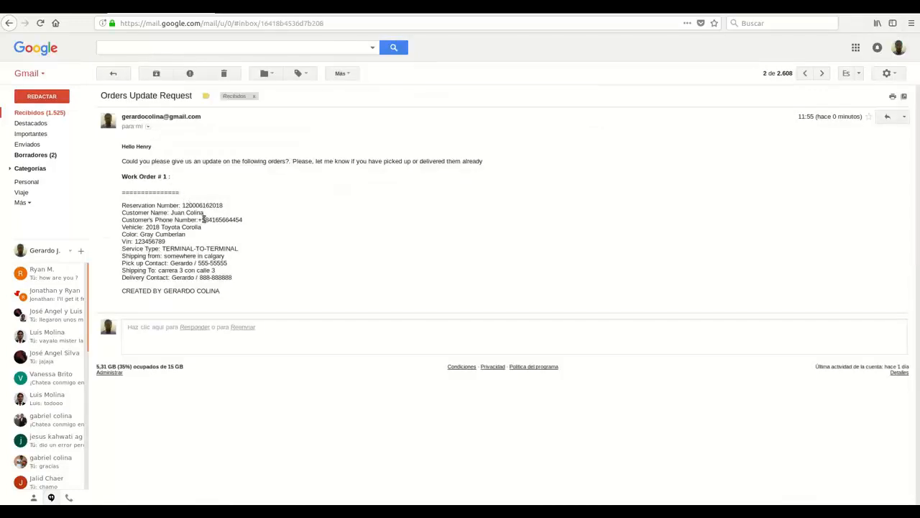
pyautogui.doubleClick(203, 207)
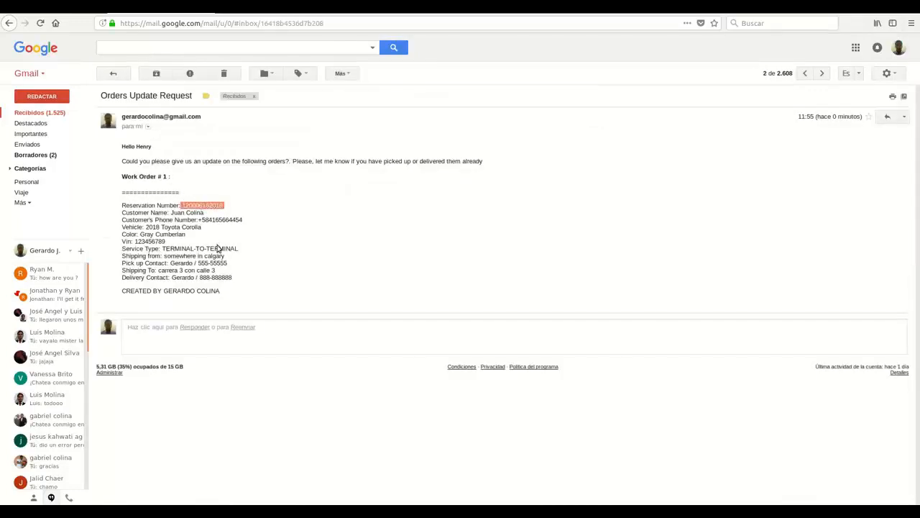
pyautogui.doubleClick(176, 226)
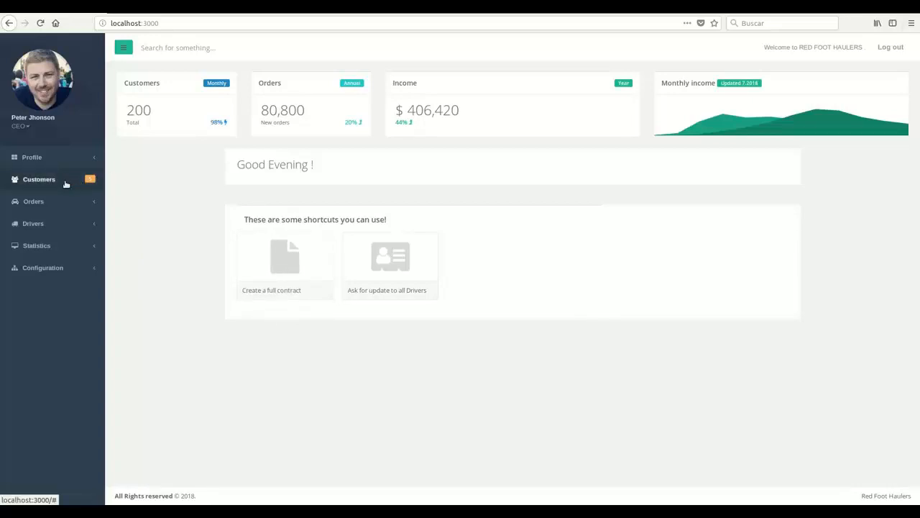
# Visit the new customer form and My Orders, then return to the dashboard showing $406,420 income.
pyautogui.click(64, 187)
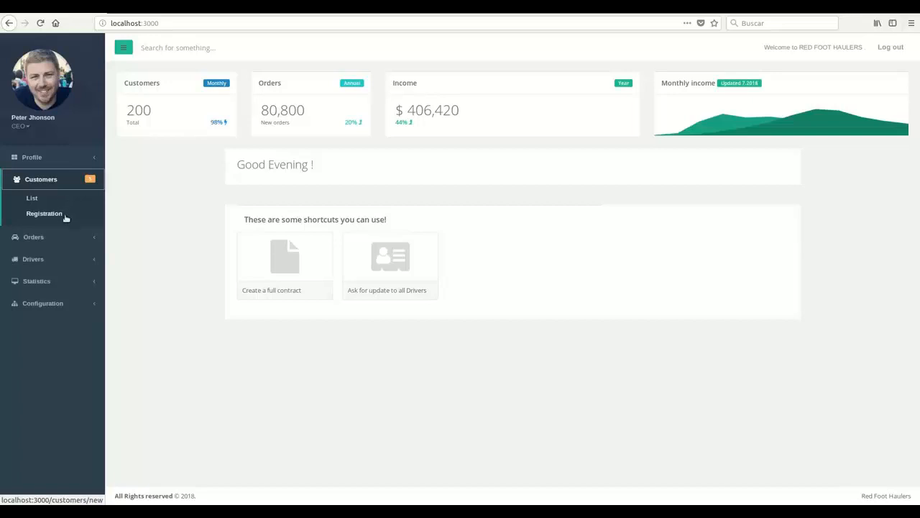
pyautogui.click(67, 217)
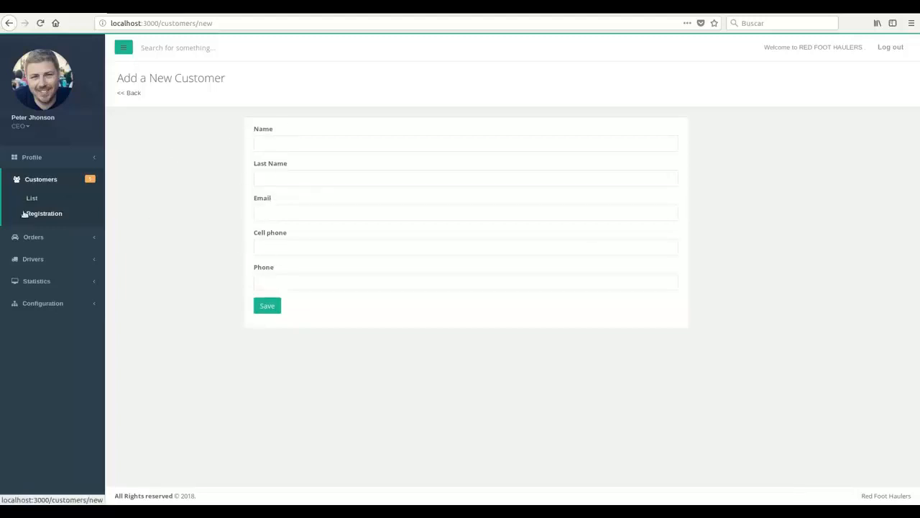
pyautogui.click(38, 158)
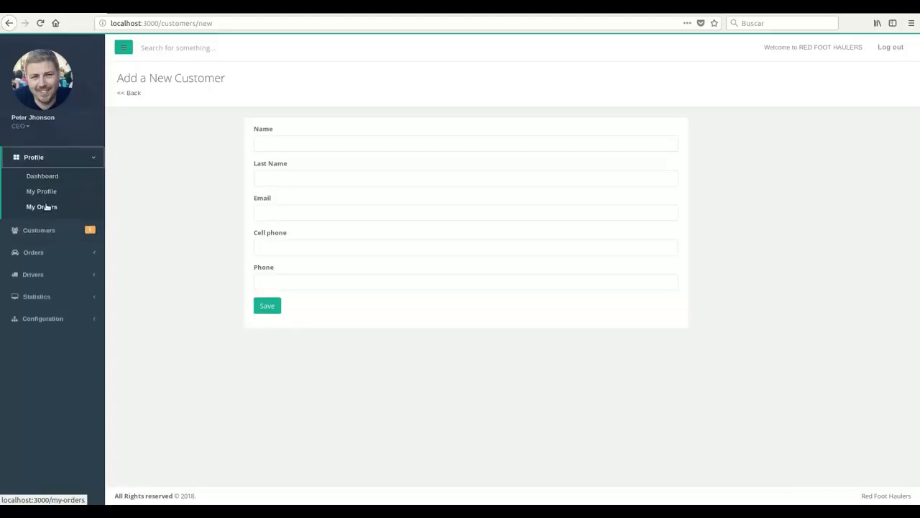
pyautogui.click(43, 206)
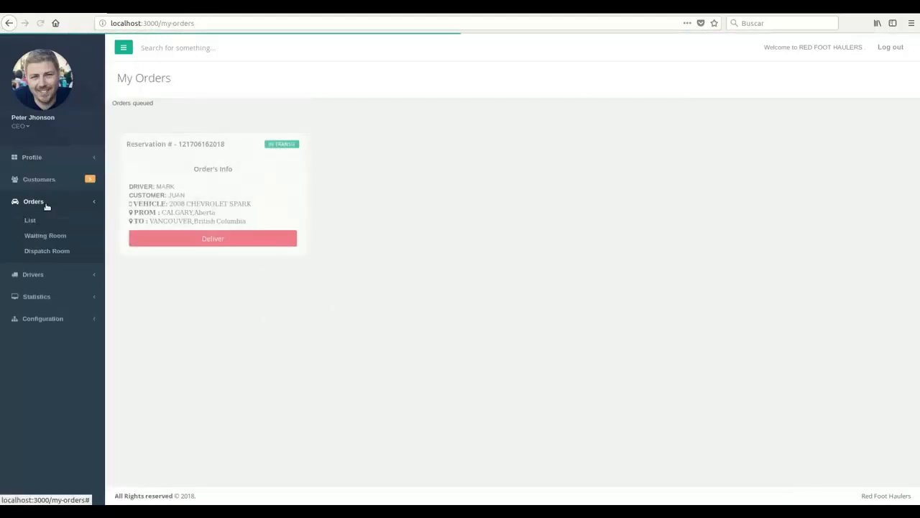
pyautogui.click(42, 159)
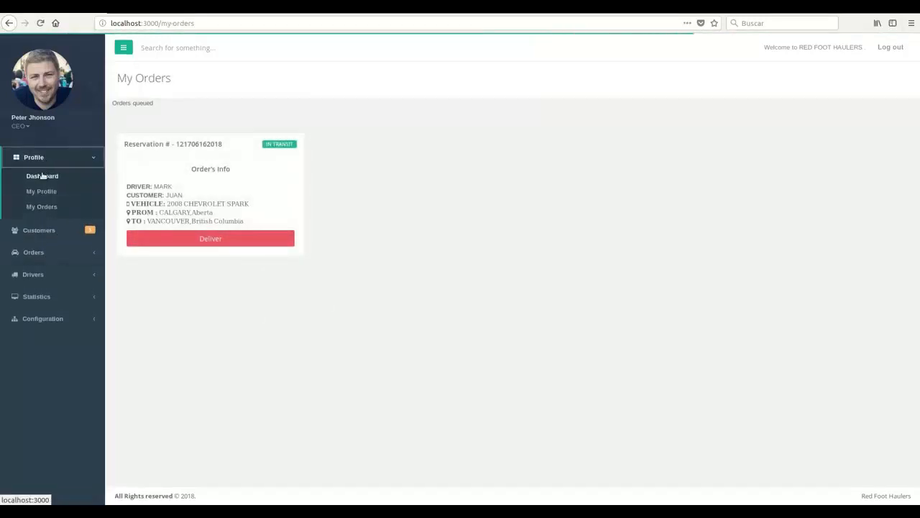
pyautogui.click(41, 175)
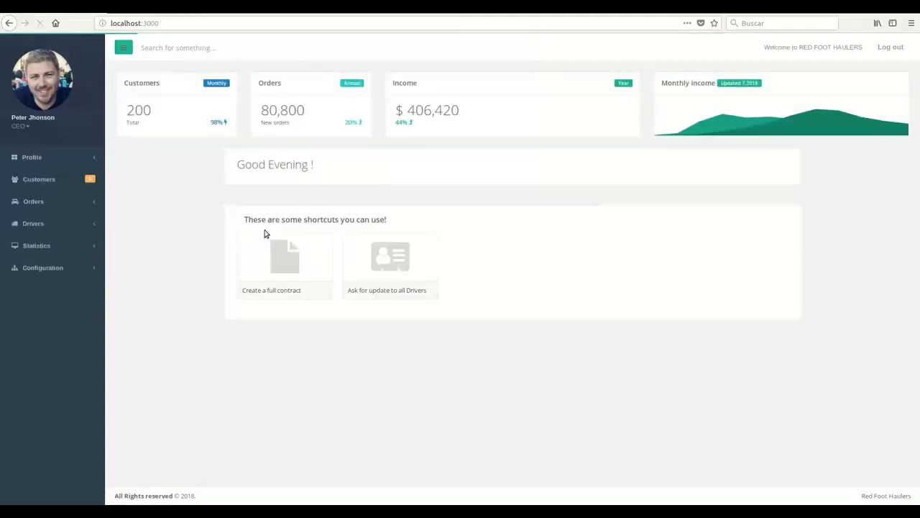
pyautogui.click(294, 254)
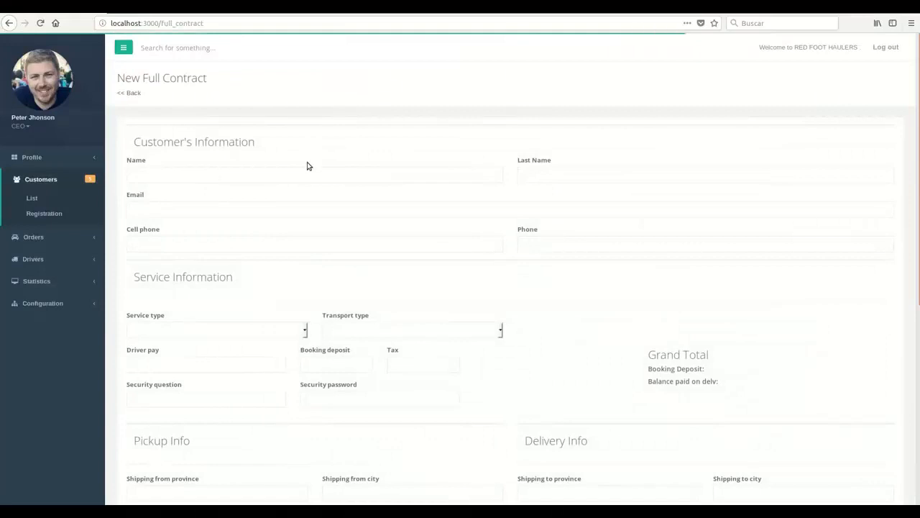
pyautogui.scroll(-5, 273, 288)
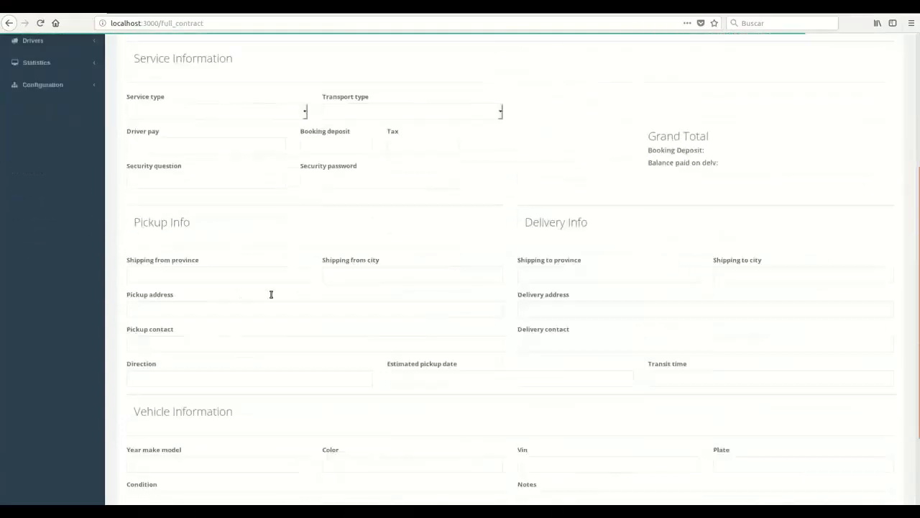
pyautogui.scroll(5, 267, 294)
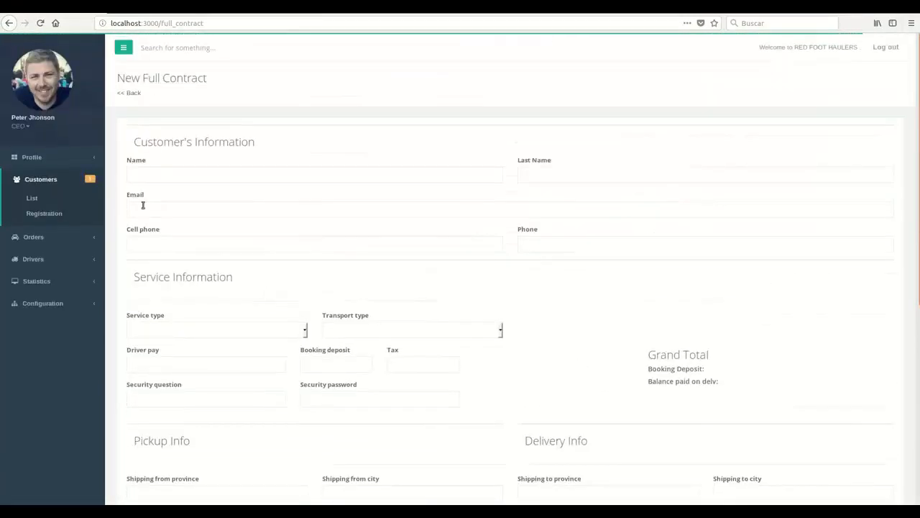
pyautogui.click(81, 163)
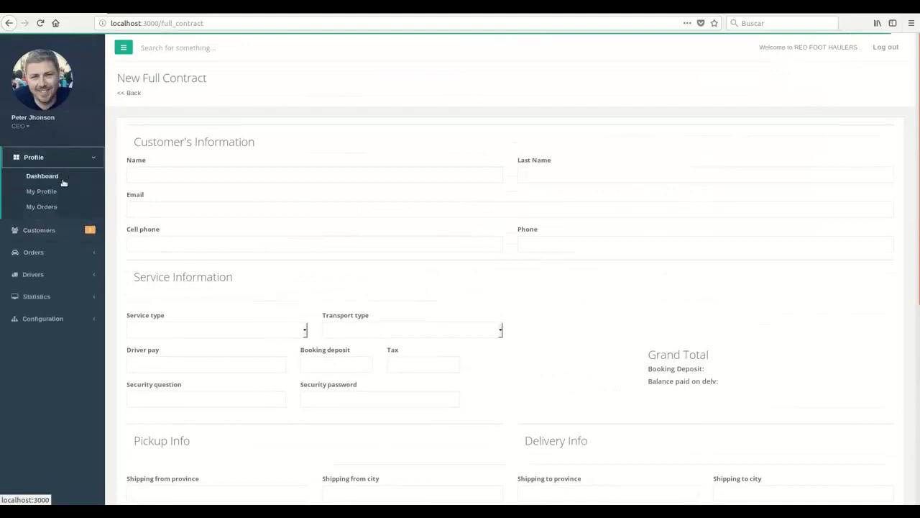
pyautogui.click(63, 183)
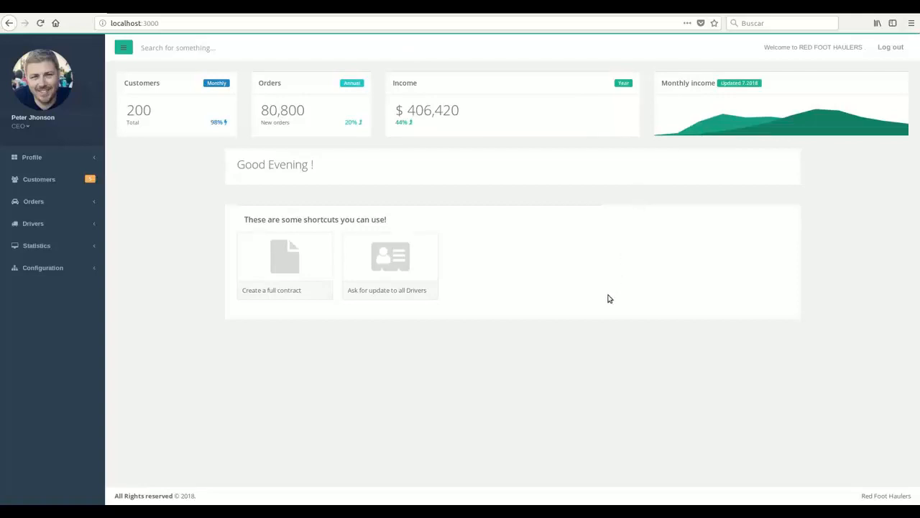
# Resave the Twilio settings under Configuration > Sms, leaving SMS inactive (Active: no).
pyautogui.click(62, 254)
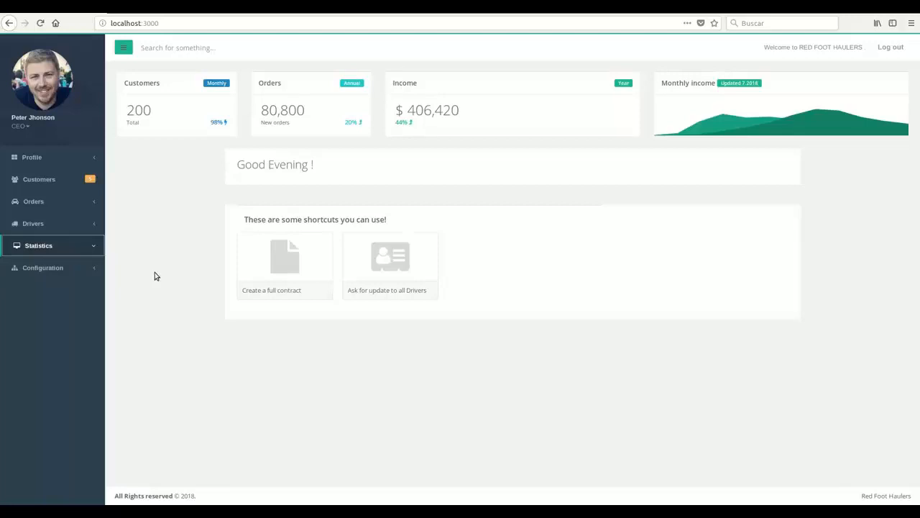
pyautogui.click(92, 267)
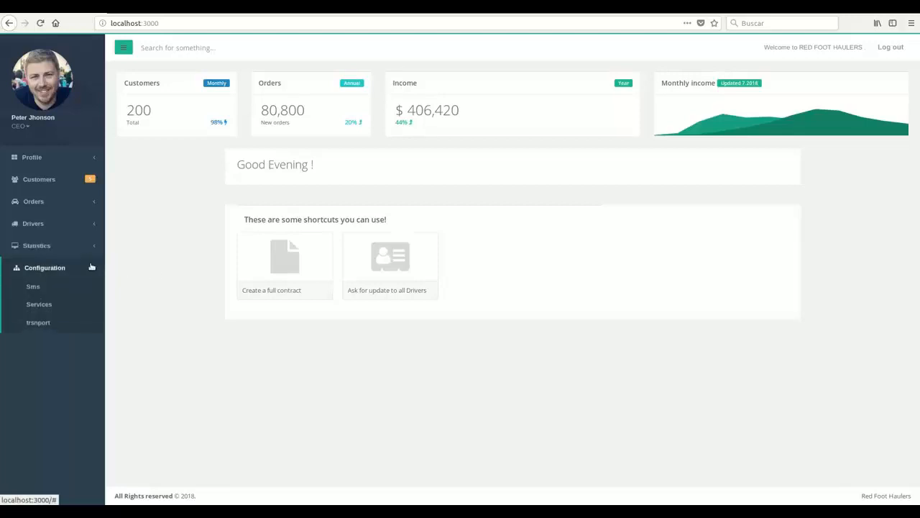
pyautogui.click(33, 287)
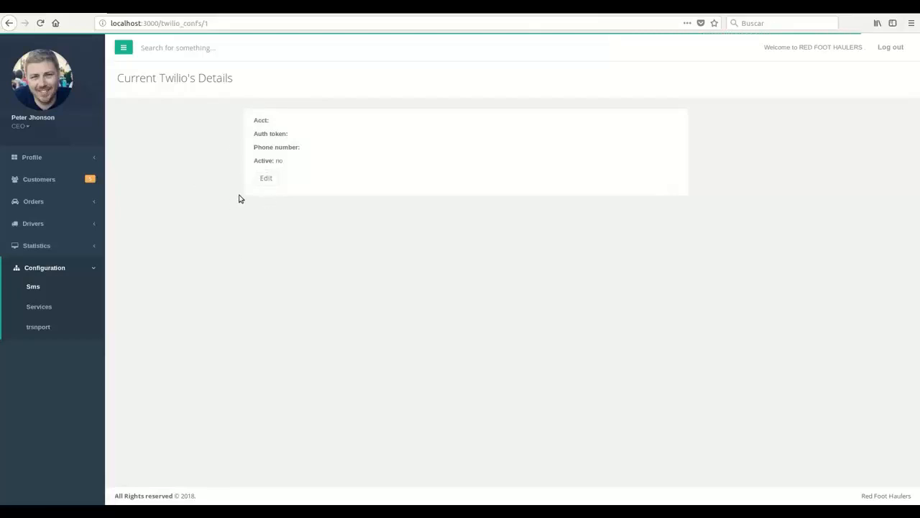
pyautogui.click(273, 177)
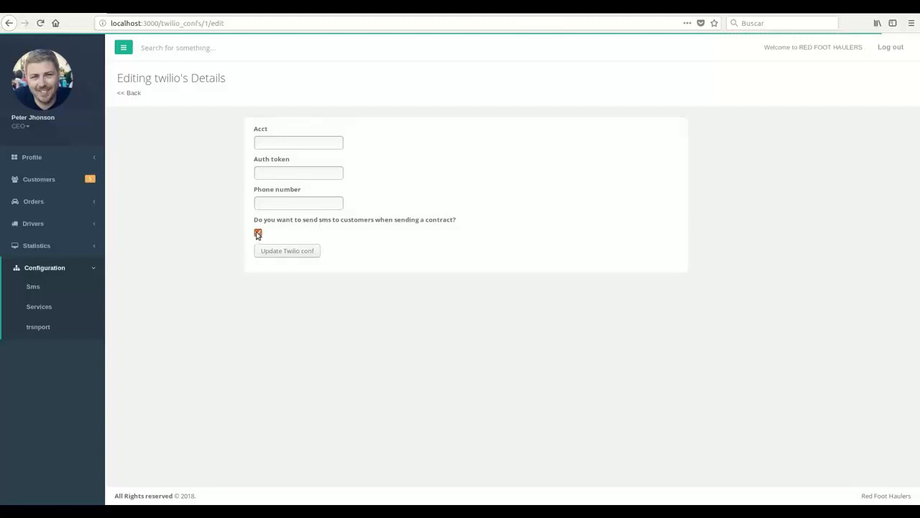
pyautogui.click(272, 253)
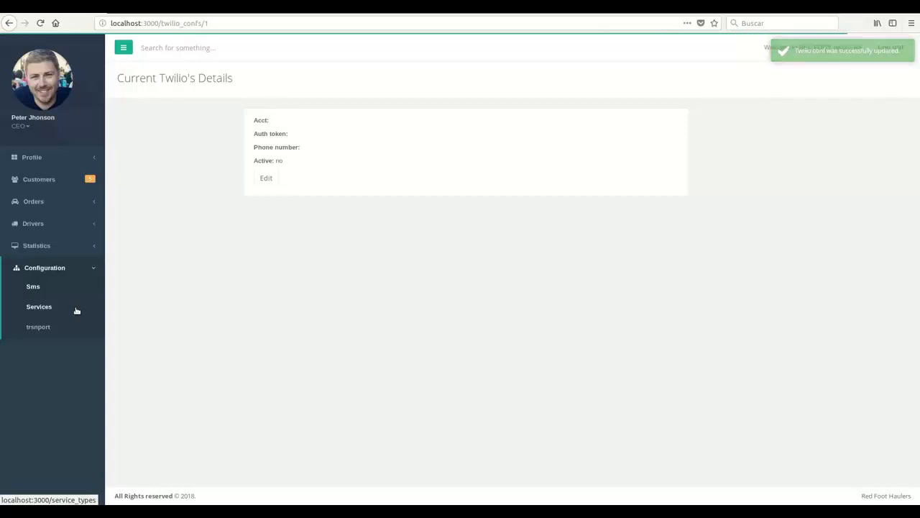
# Open the Services list and back out of the New Service form without adding one.
pyautogui.click(77, 310)
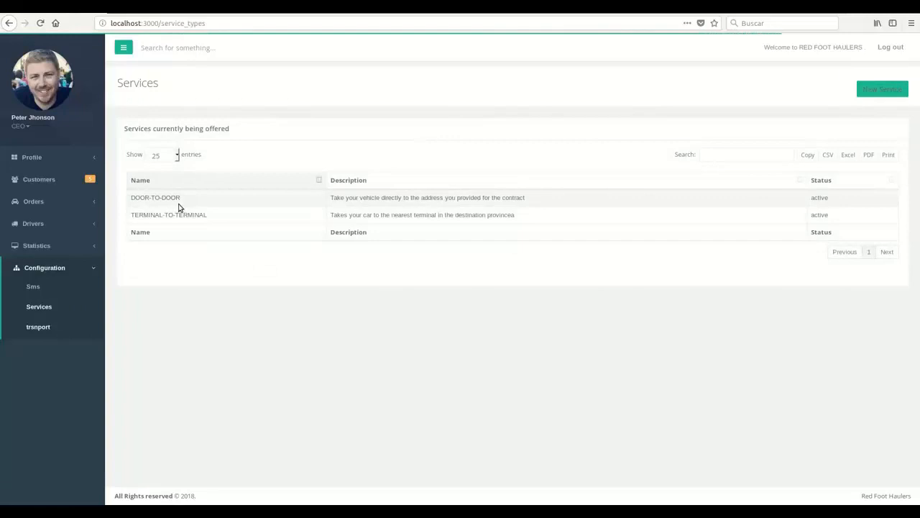
pyautogui.click(884, 91)
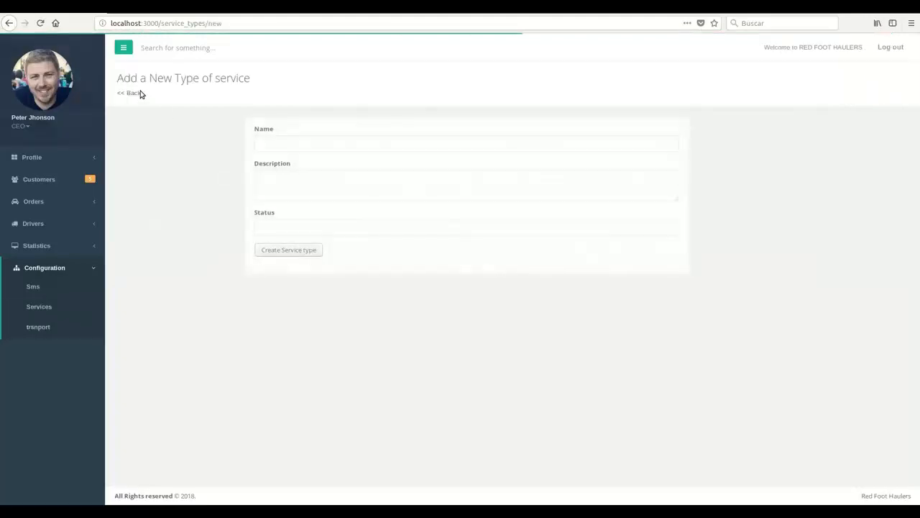
pyautogui.click(135, 94)
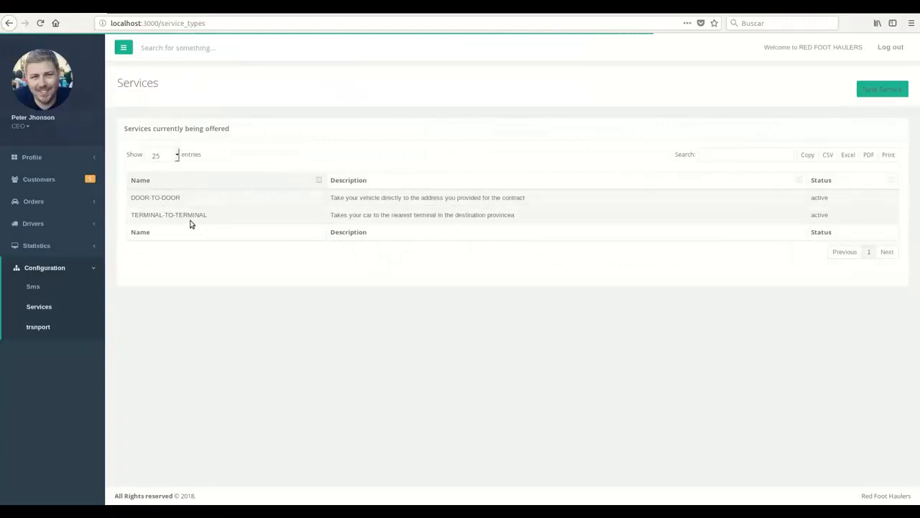
# Open the transportation types and select the OPEN and ENCLOSED type names.
pyautogui.click(46, 327)
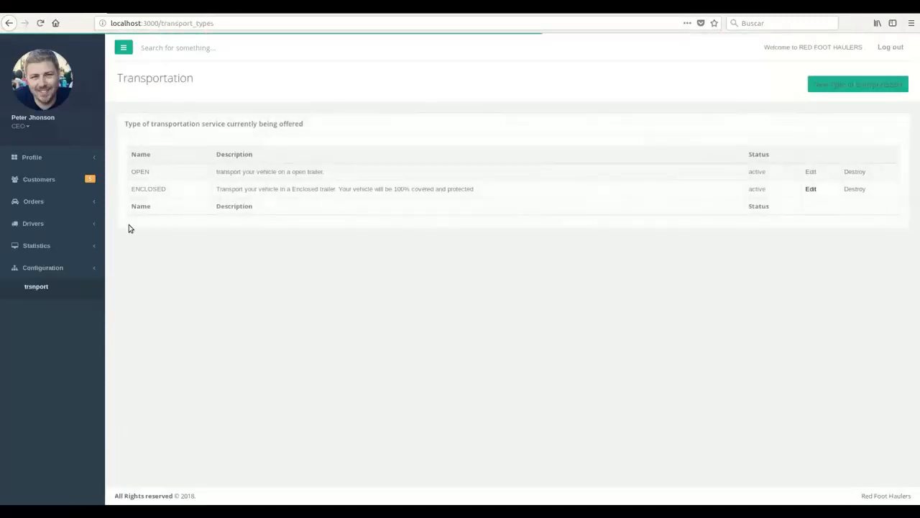
pyautogui.doubleClick(144, 171)
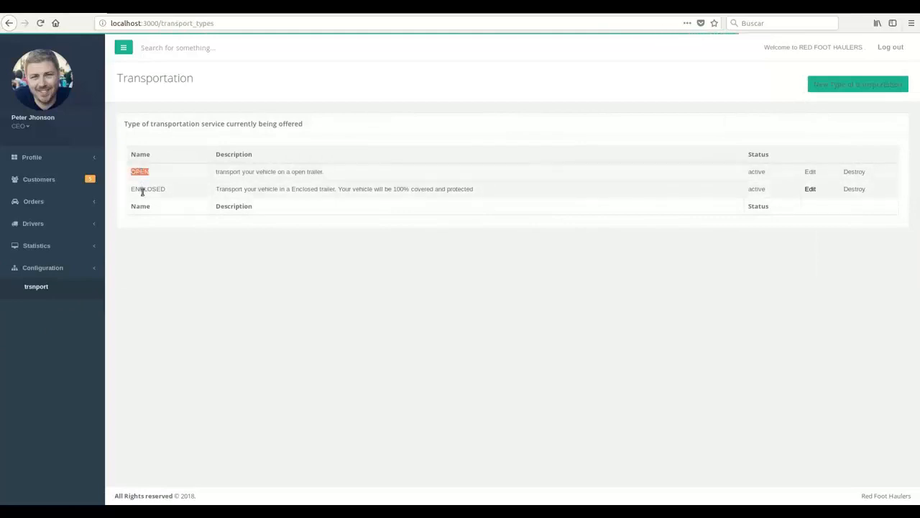
pyautogui.doubleClick(143, 189)
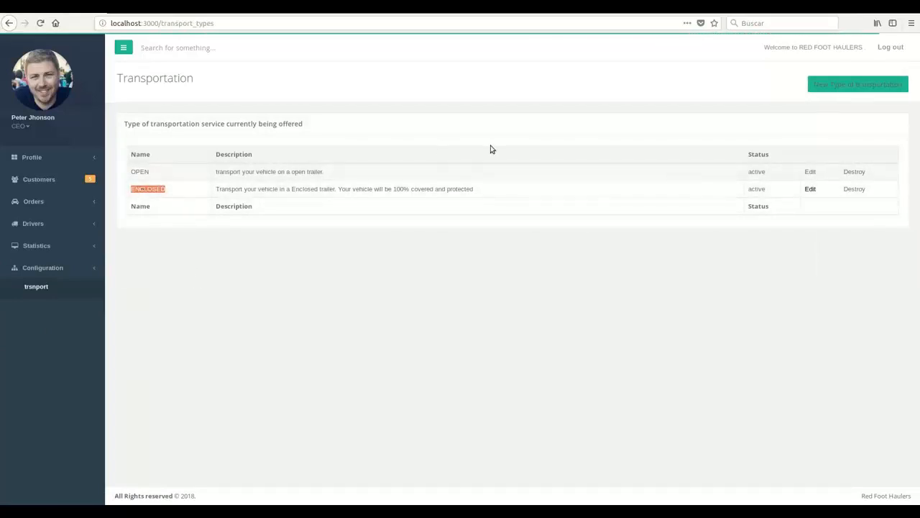
# Open the Customers list page.
pyautogui.click(261, 272)
pyautogui.click(57, 188)
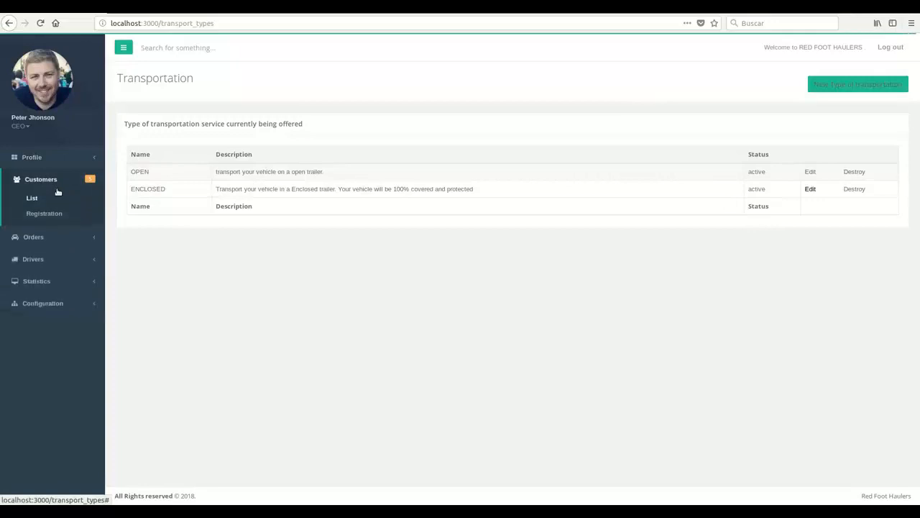
pyautogui.click(62, 201)
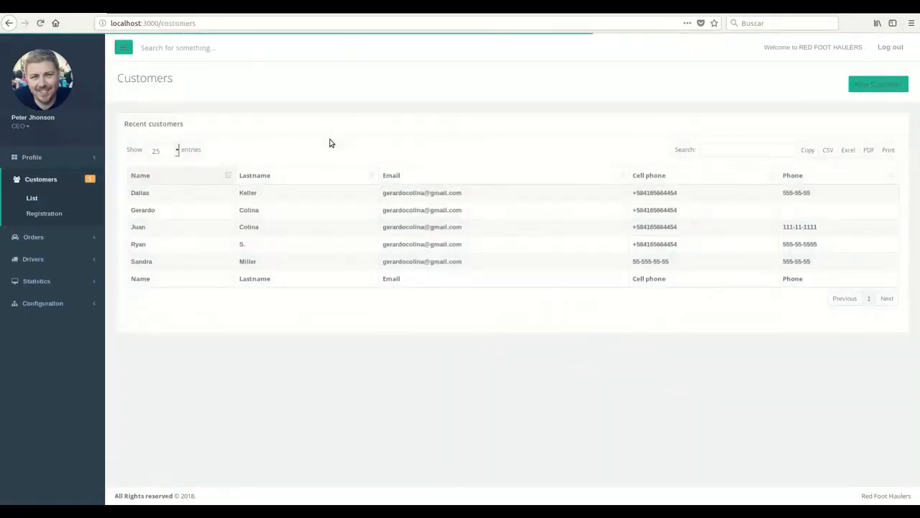
# Test-filter customers with 'rya' and 'da', then clear the search so all five show.
pyautogui.click(773, 151)
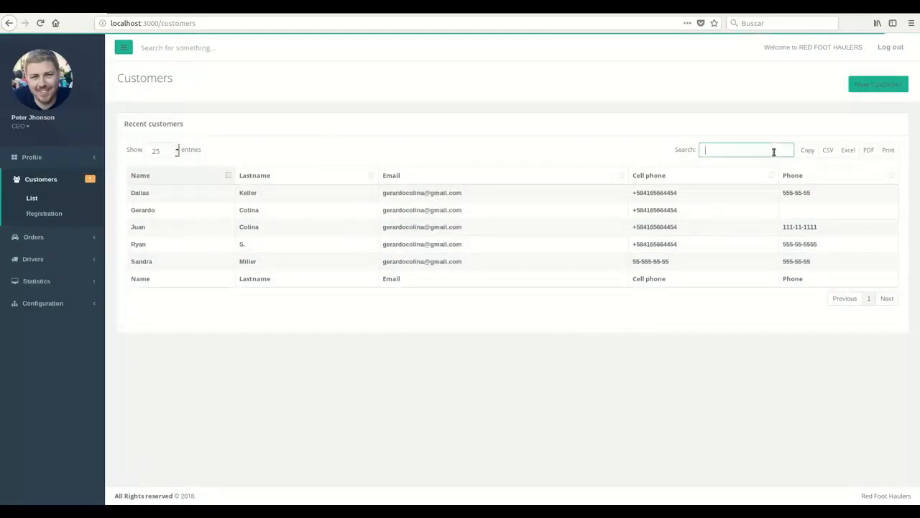
pyautogui.write('rya')
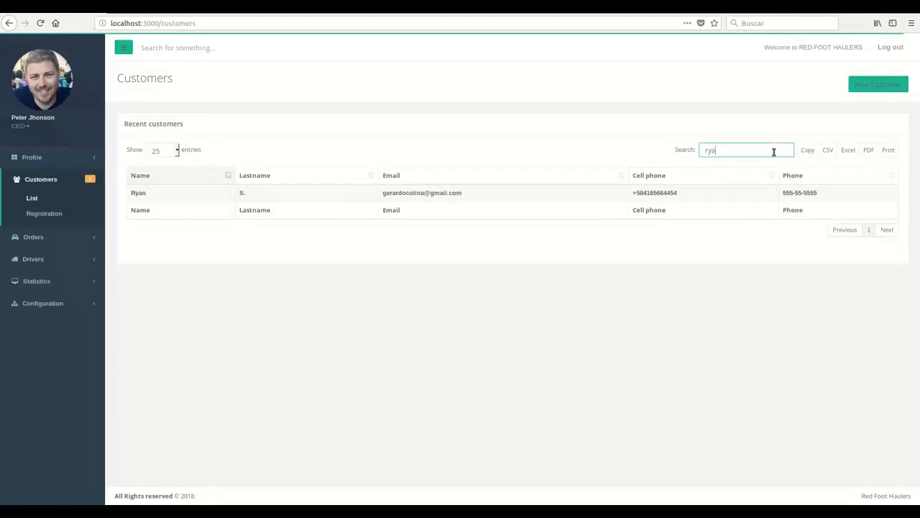
pyautogui.press('BackSpace')
pyautogui.press('BackSpace')
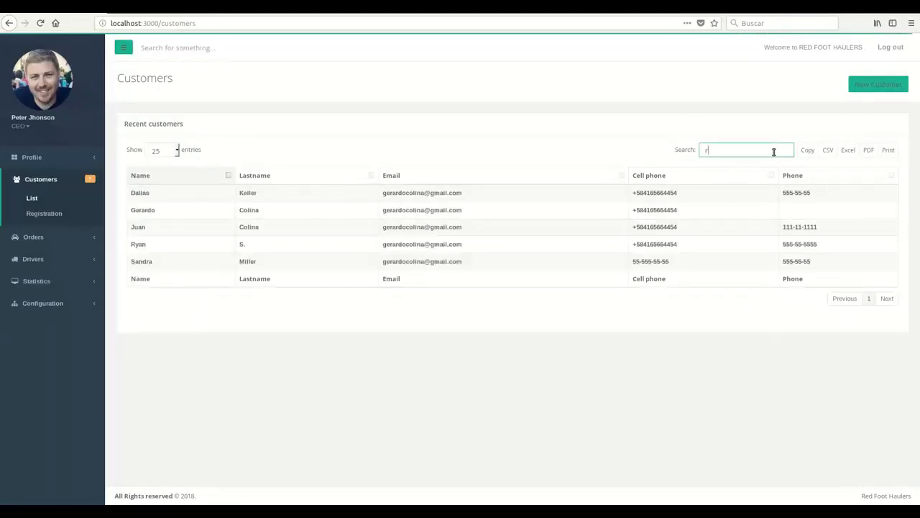
pyautogui.write('da')
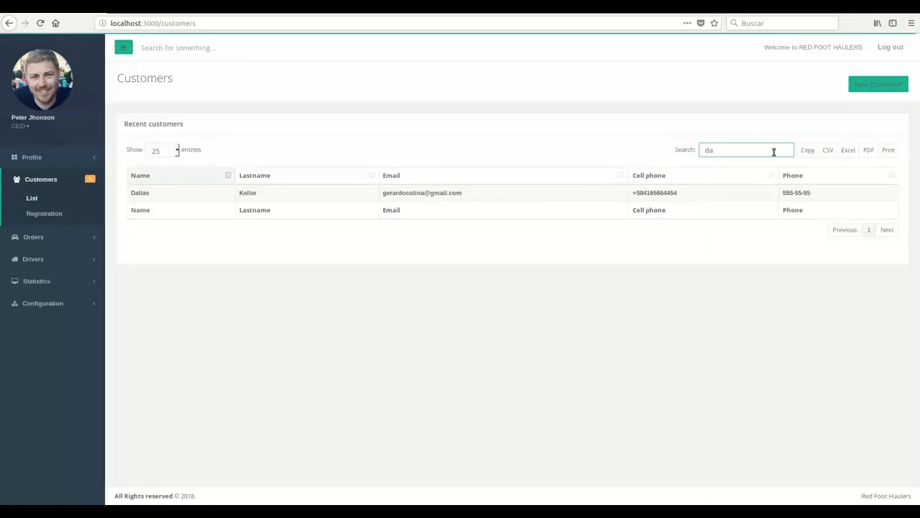
pyautogui.press('BackSpace')
pyautogui.press('BackSpace')
pyautogui.press('BackSpace')
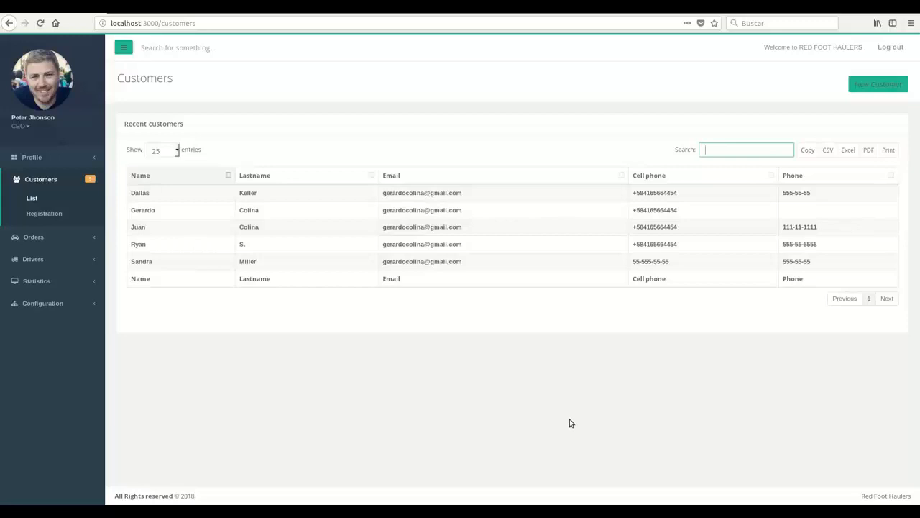
# Export the customer list to PDF, view and close it, then open the Orders list.
pyautogui.click(868, 150)
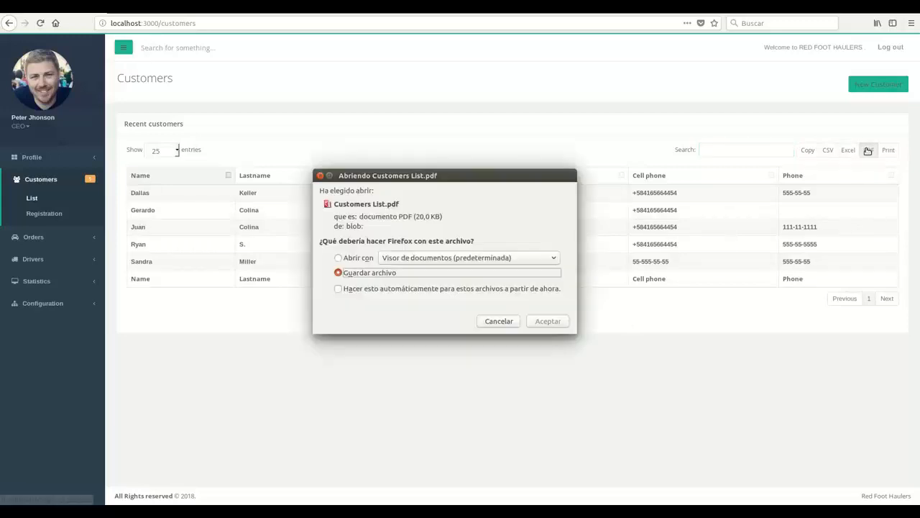
pyautogui.click(363, 258)
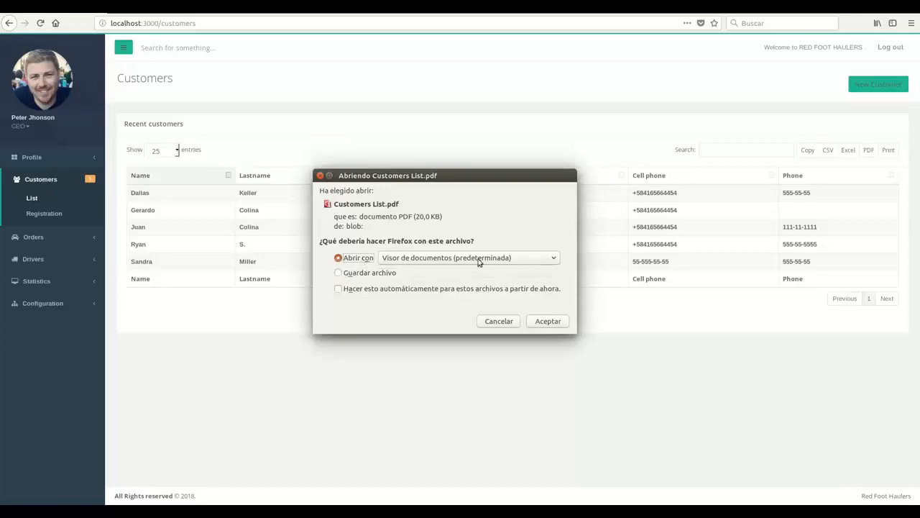
pyautogui.click(540, 322)
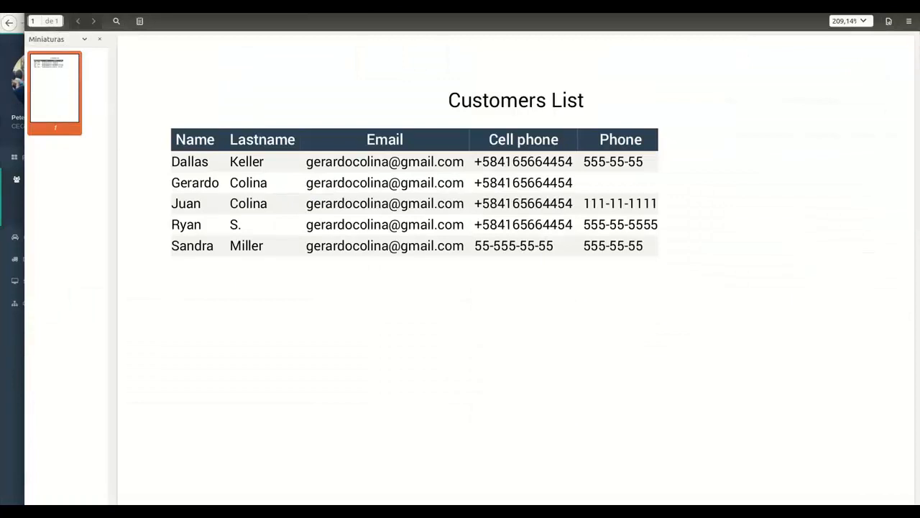
pyautogui.hotkey('ctrl', 'w')
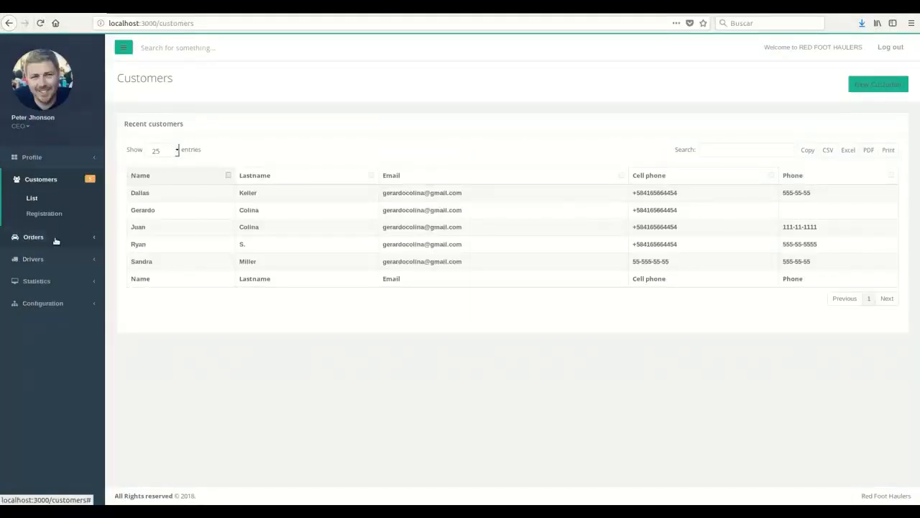
pyautogui.click(56, 238)
pyautogui.click(43, 221)
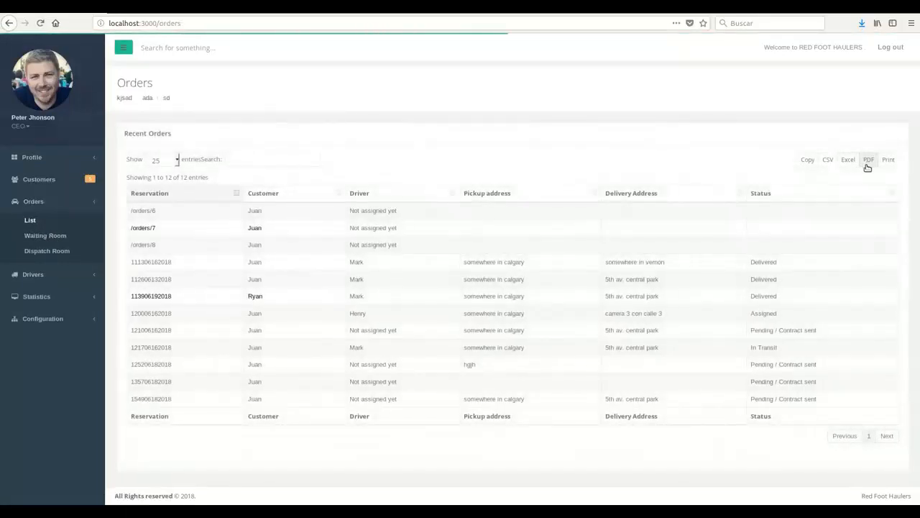
# Export the orders list as Orders List.pdf and scroll through it in the document viewer.
pyautogui.click(869, 162)
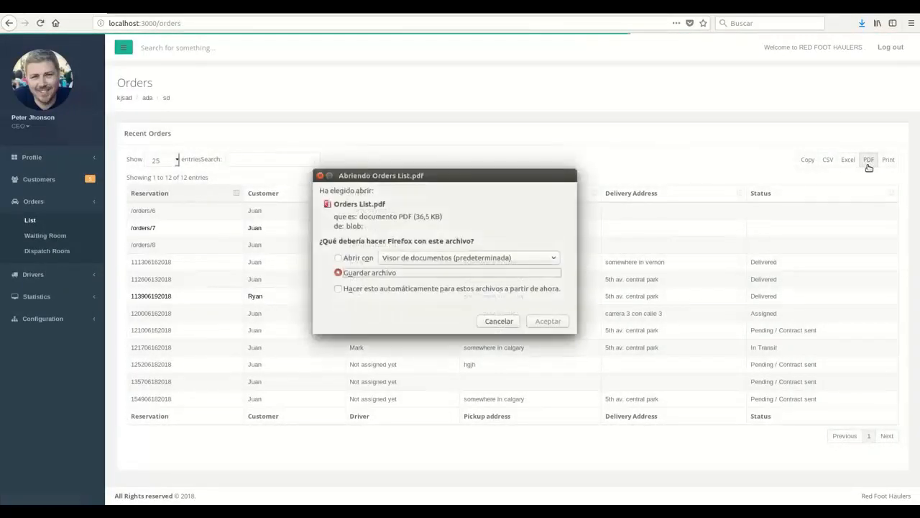
pyautogui.click(359, 258)
pyautogui.click(549, 321)
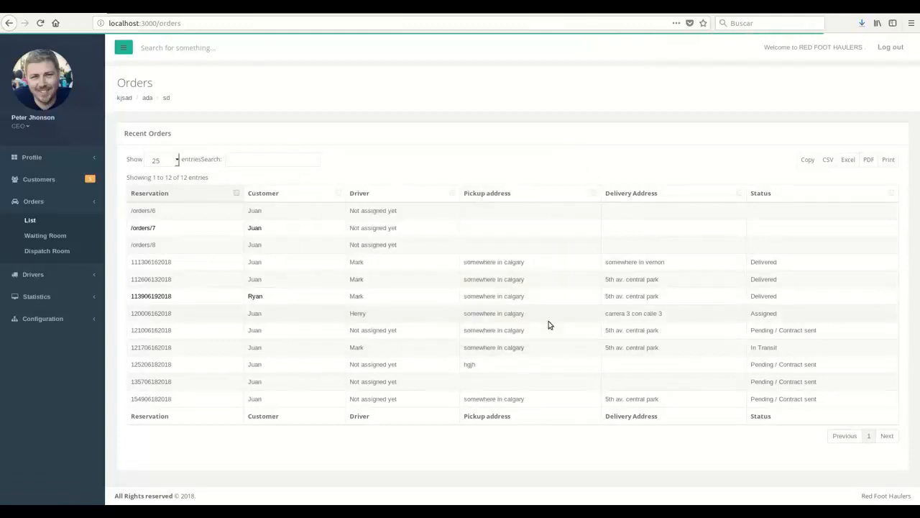
pyautogui.scroll(-5, 549, 325)
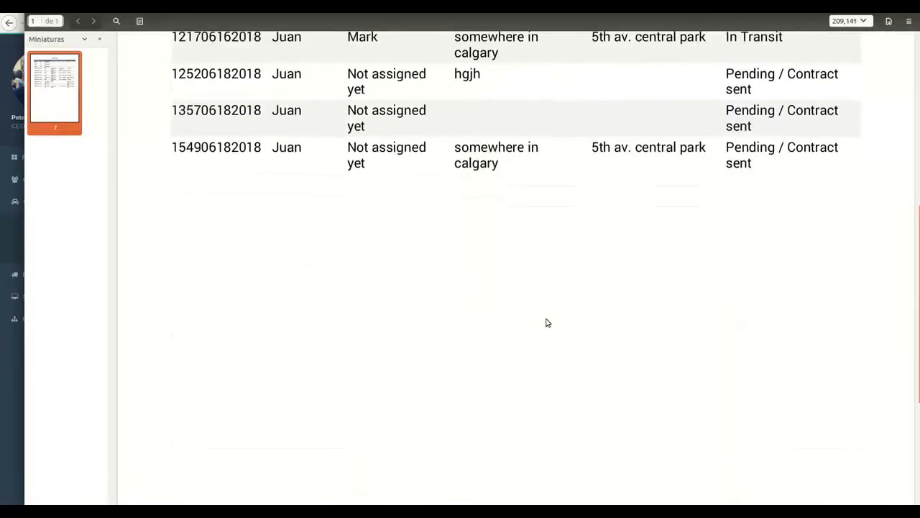
pyautogui.scroll(3, 546, 323)
pyautogui.scroll(3, 546, 323)
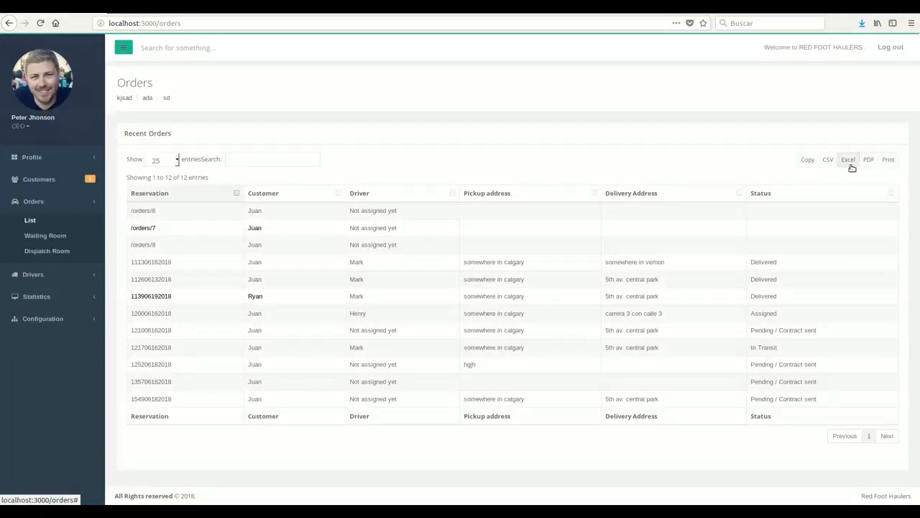
# Export the orders to ExampleFile.xlsx, review it in LibreOffice Calc, then close Calc.
pyautogui.click(850, 164)
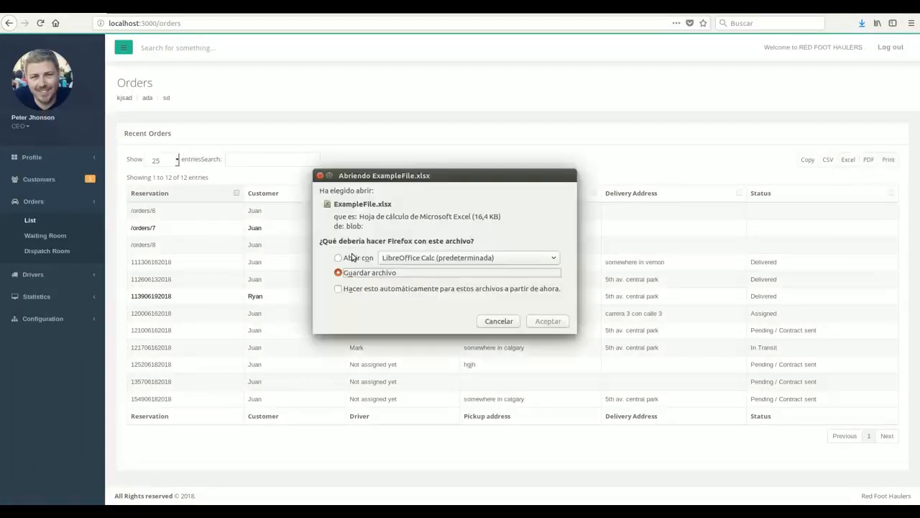
pyautogui.click(346, 261)
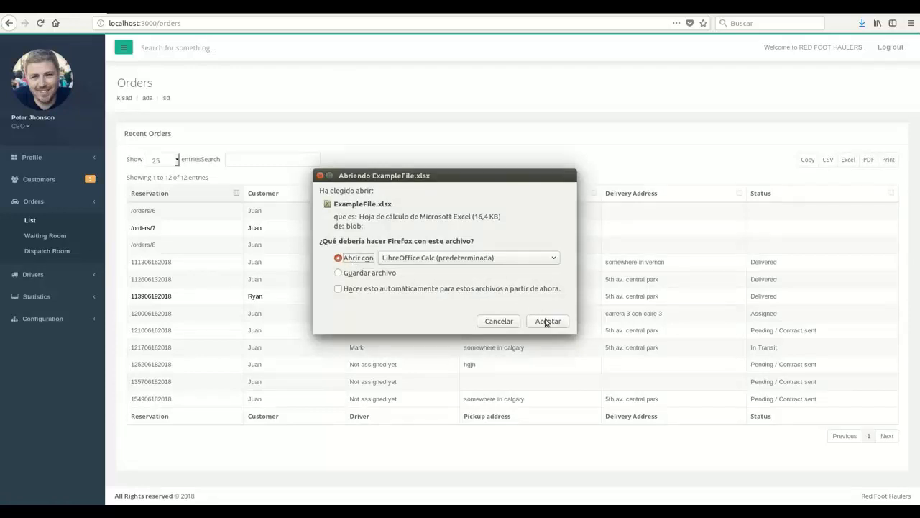
pyautogui.click(546, 321)
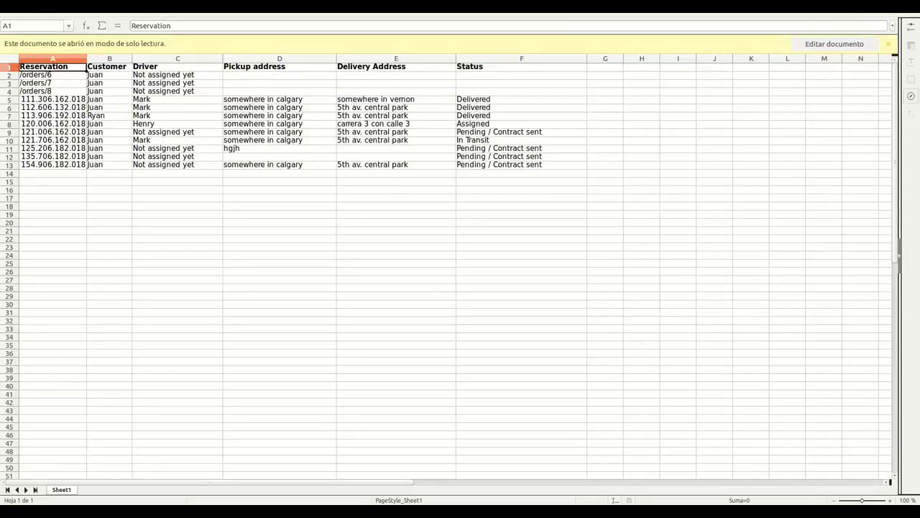
pyautogui.click(9, 6)
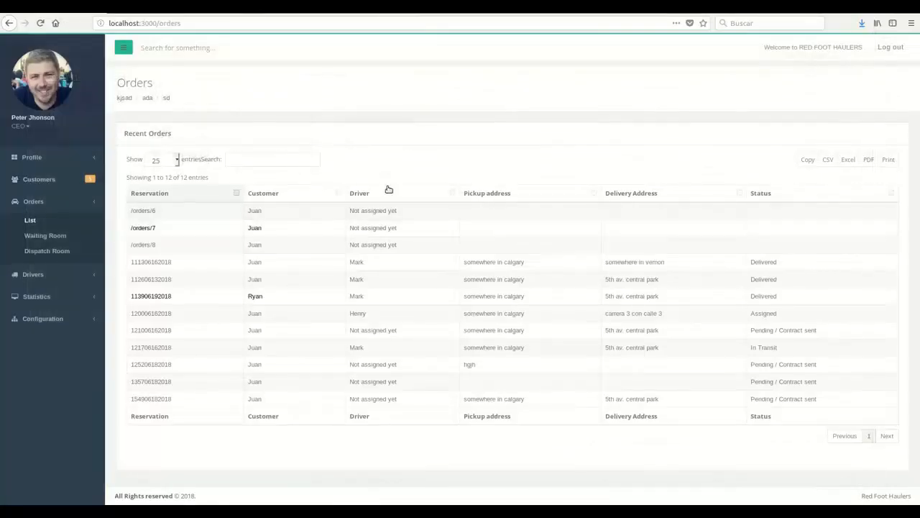
# Go to the Dashboard from the Profile menu, then log out to the login page.
pyautogui.click(34, 182)
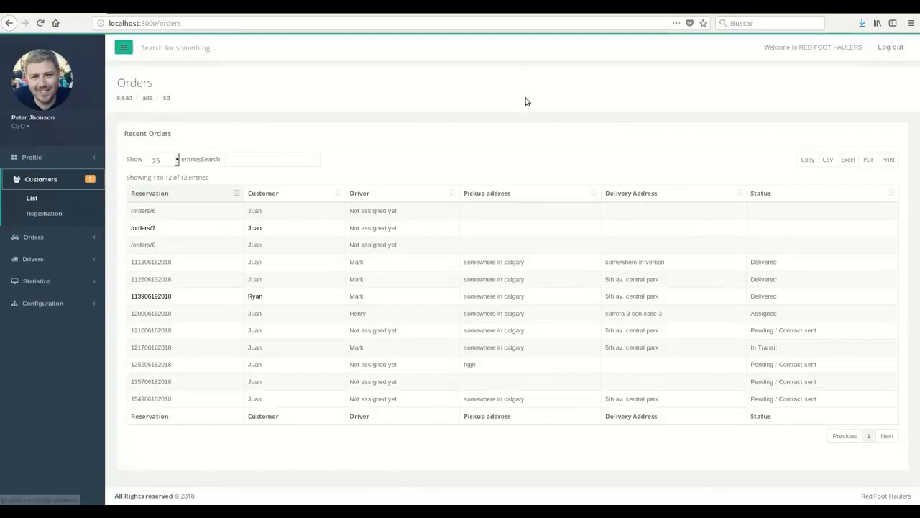
pyautogui.click(62, 157)
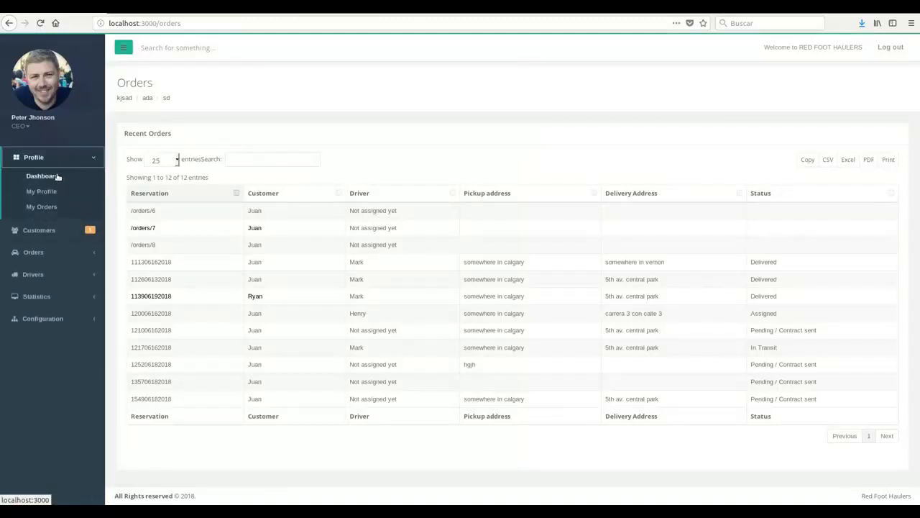
pyautogui.click(58, 176)
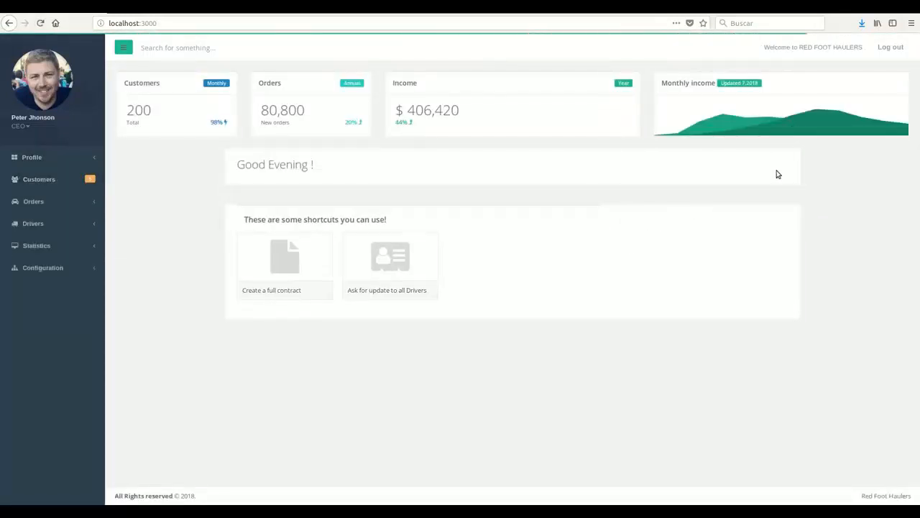
pyautogui.click(893, 48)
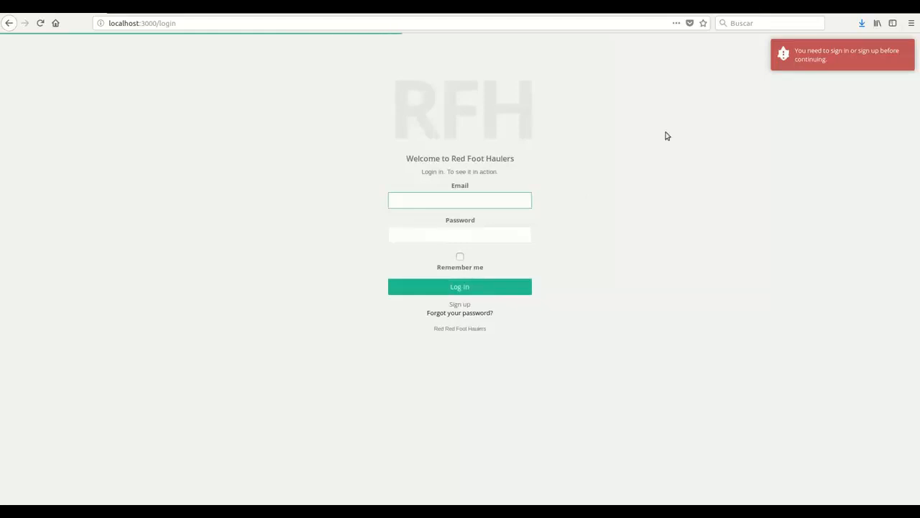
pyautogui.click(763, 7)
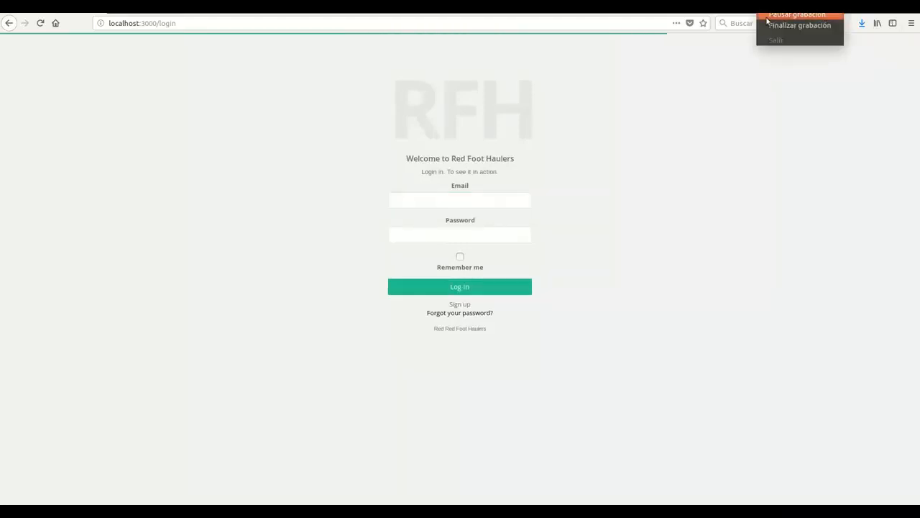
# Sign back in with the account password in the Samsung Galaxy S5 view.
pyautogui.click(800, 25)
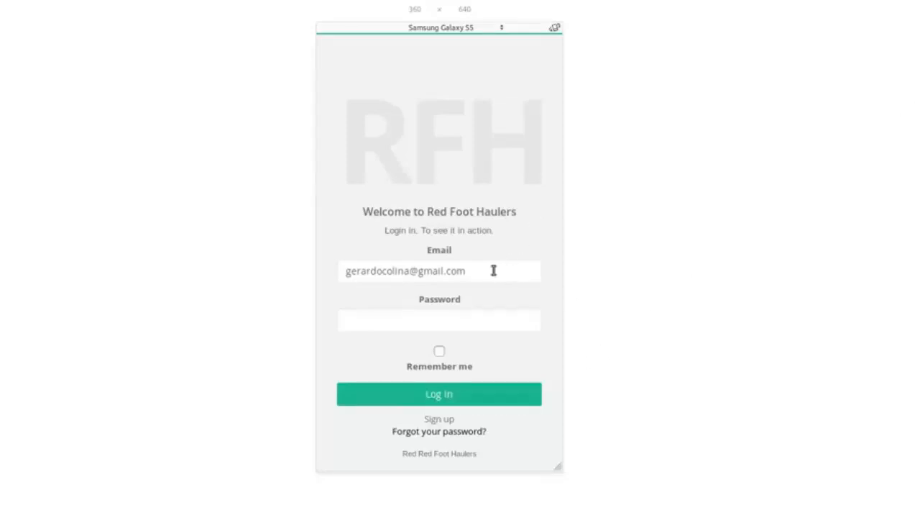
pyautogui.click(470, 321)
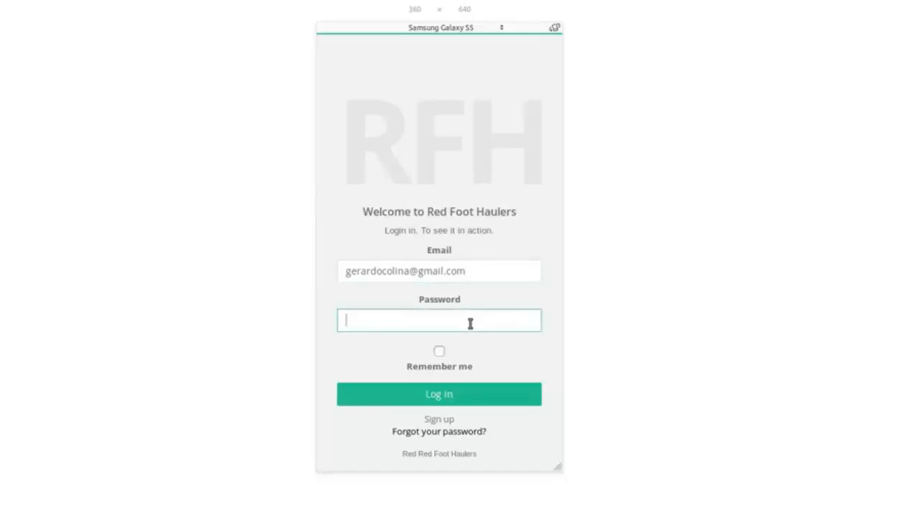
pyautogui.write('•••••••••••')
pyautogui.click(467, 394)
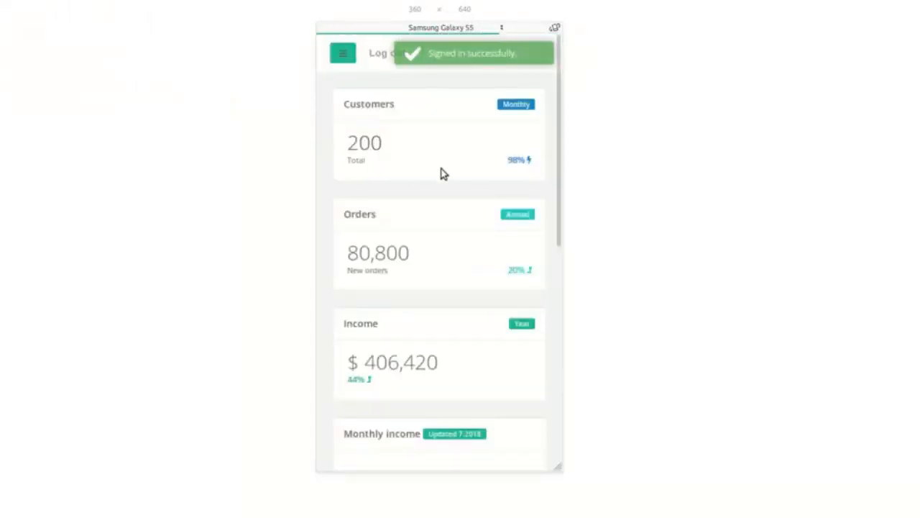
# Scroll the mobile dashboard to check its 200 customers, 80,800 orders and $406,420 income.
pyautogui.scroll(-5, 471, 166)
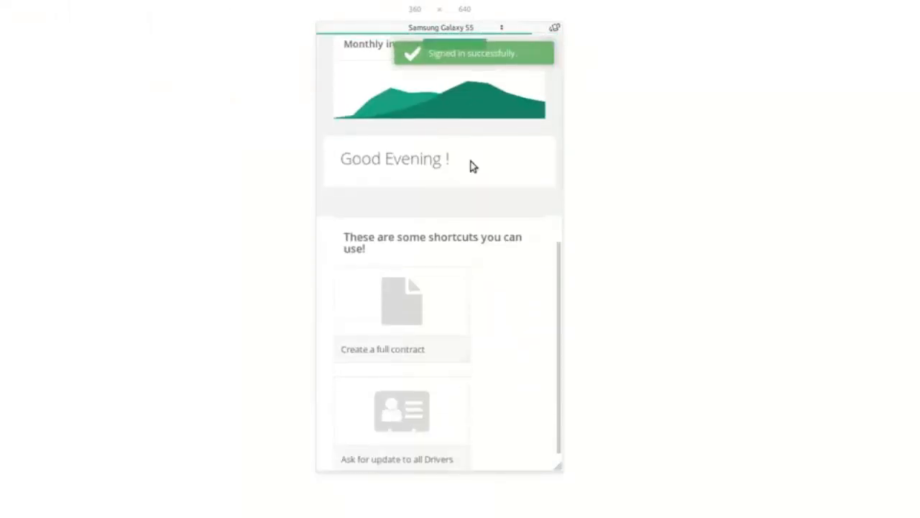
pyautogui.scroll(5, 471, 165)
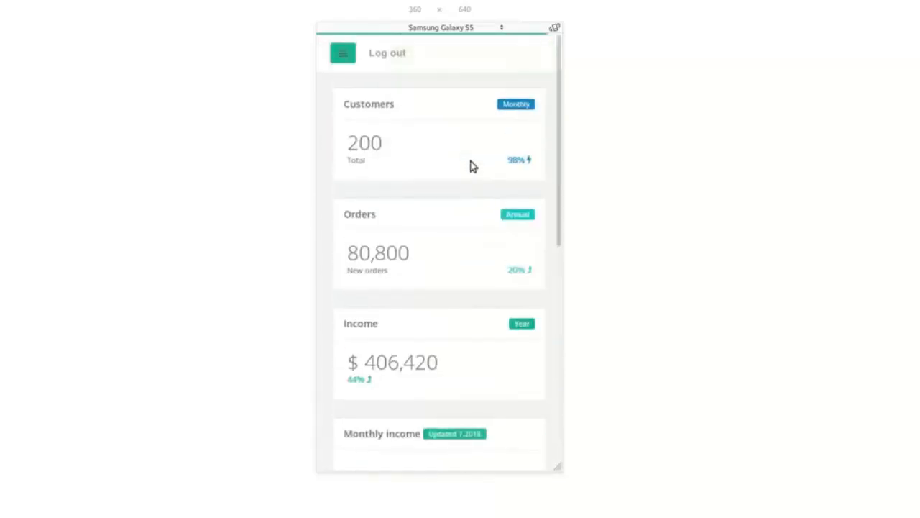
pyautogui.scroll(-3, 471, 165)
pyautogui.scroll(-3, 471, 165)
pyautogui.scroll(10, 471, 165)
# Open the Add a New Customer registration form from the phone side navigation.
pyautogui.click(344, 59)
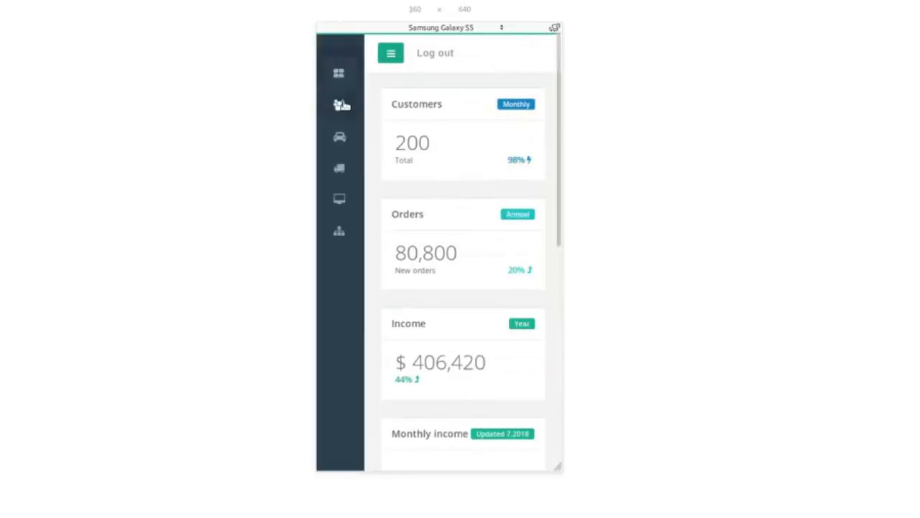
pyautogui.click(342, 106)
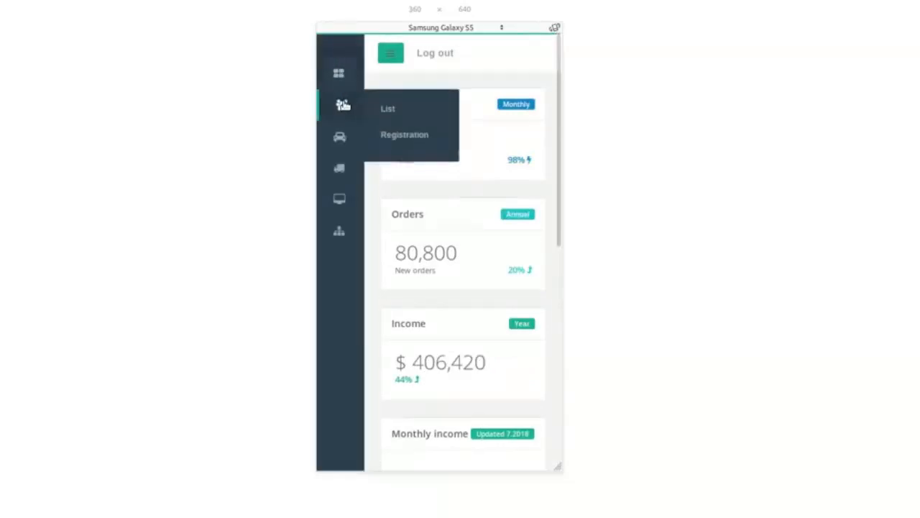
pyautogui.click(388, 135)
pyautogui.scroll(-1, 437, 180)
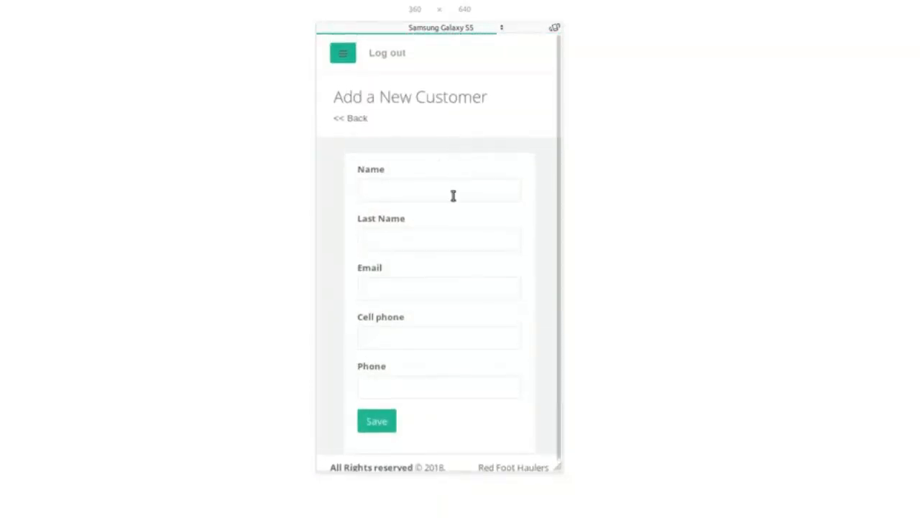
# Switch the emulated device to Apple iPhone 6s and log out.
pyautogui.click(501, 29)
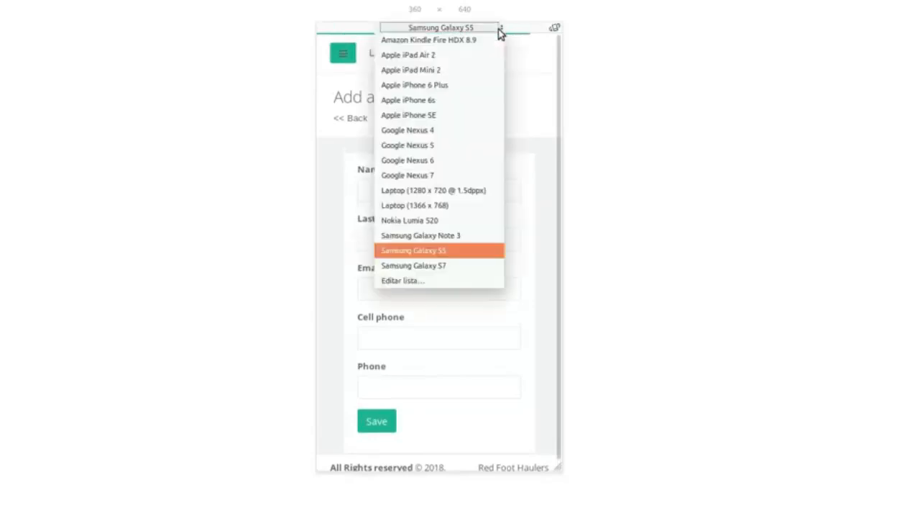
pyautogui.click(466, 107)
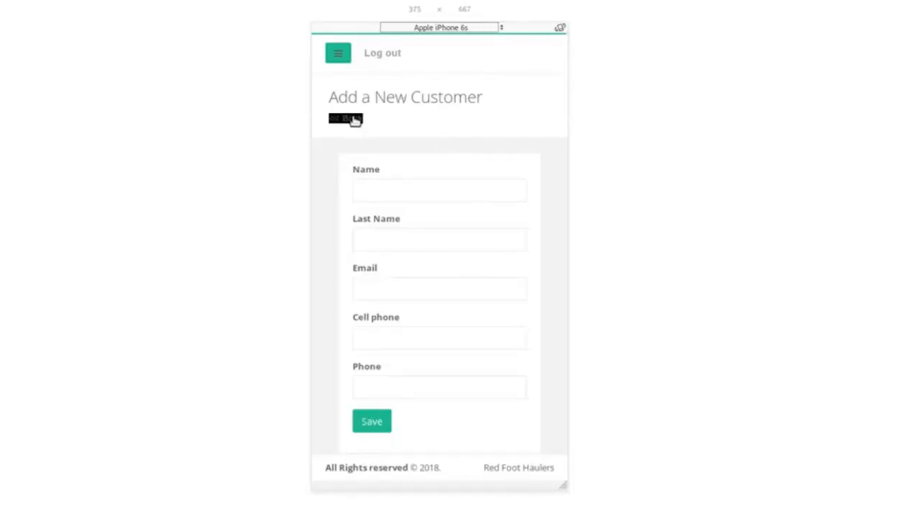
pyautogui.click(345, 62)
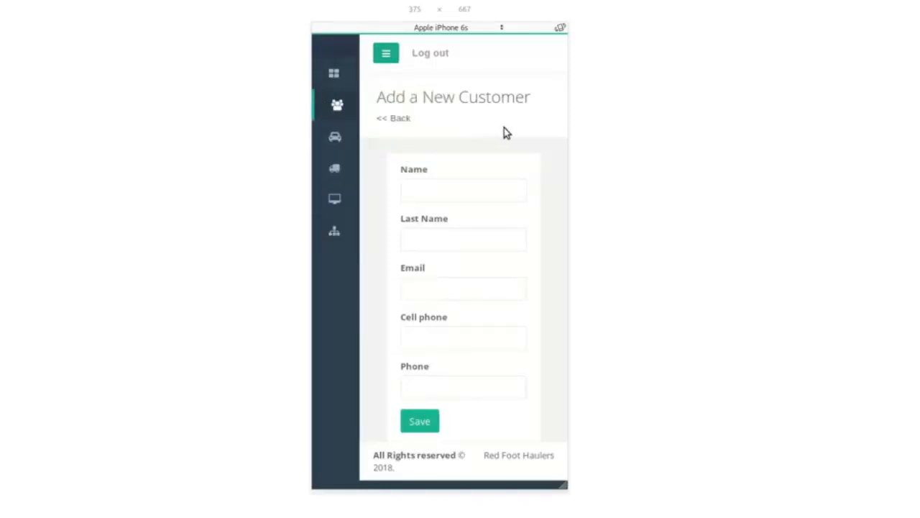
pyautogui.click(431, 54)
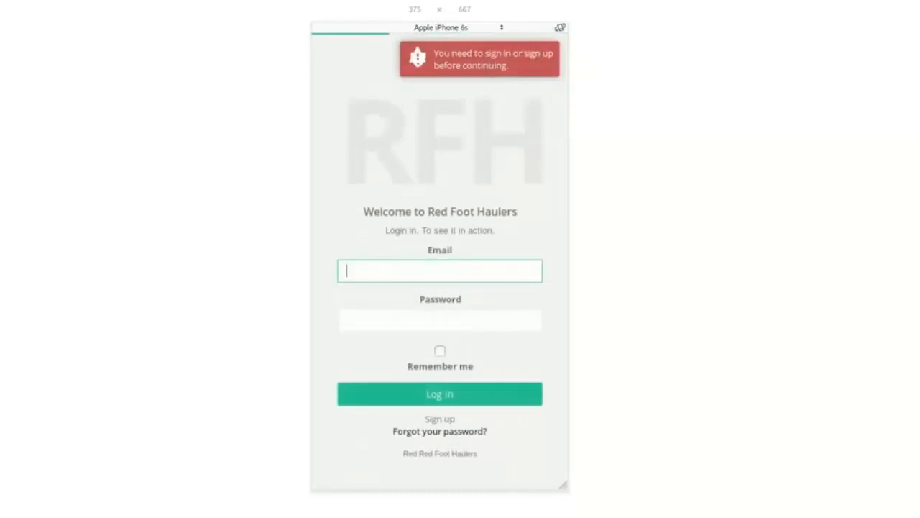